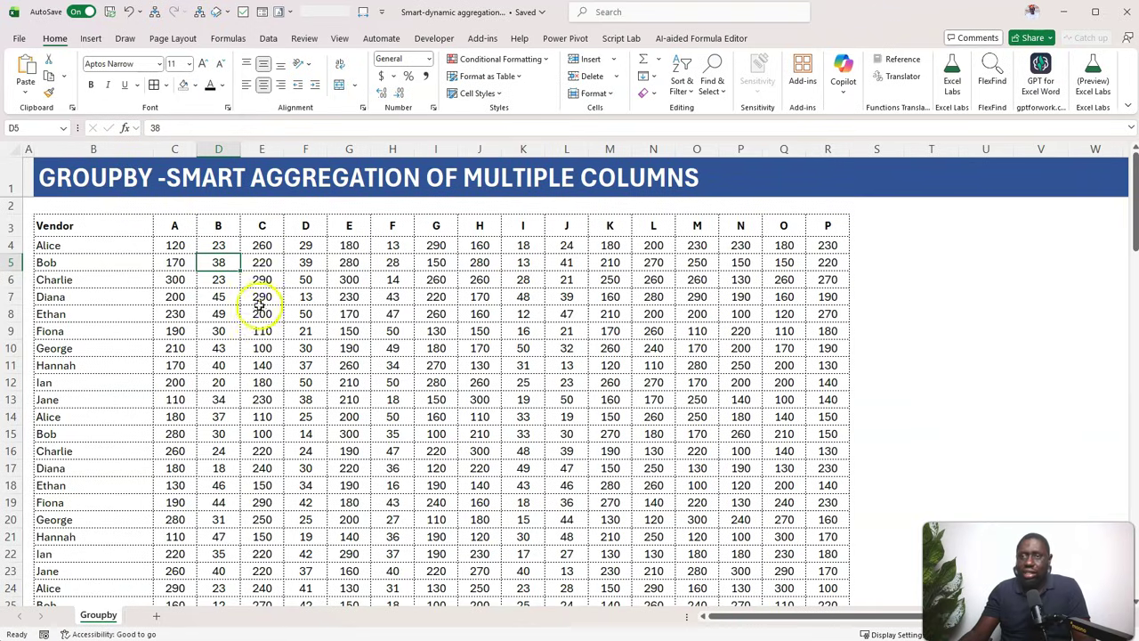
- Convert the vendor data range B3:R103 into a table with headers and name the table MyData
{"action": "left_click", "coordinate": [307, 279]}
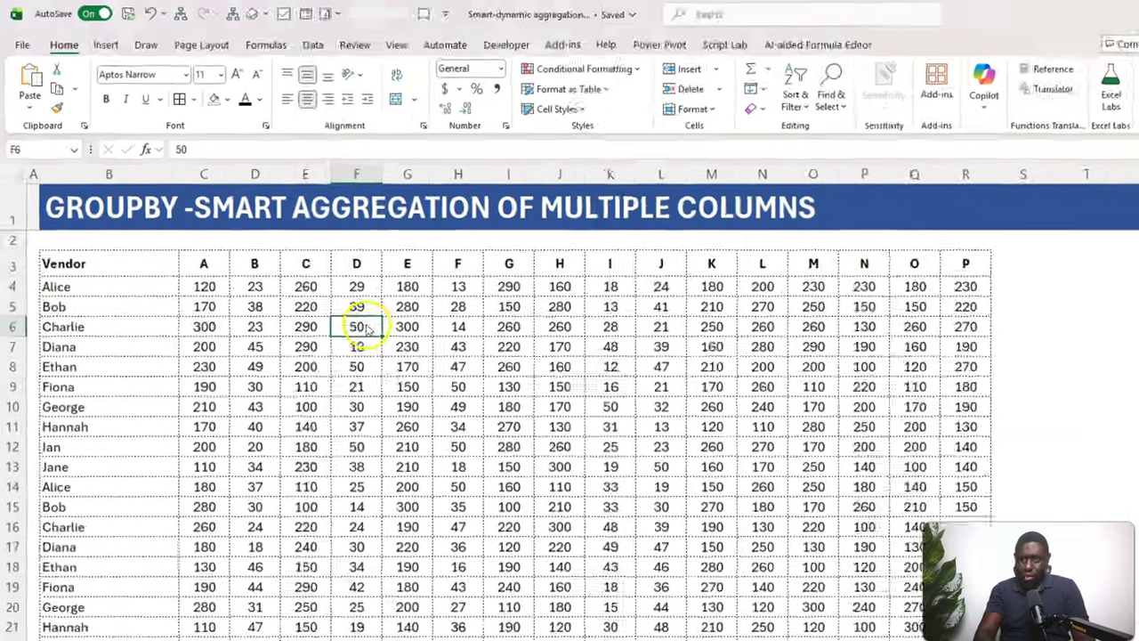
{"action": "key", "text": "ctrl+t"}
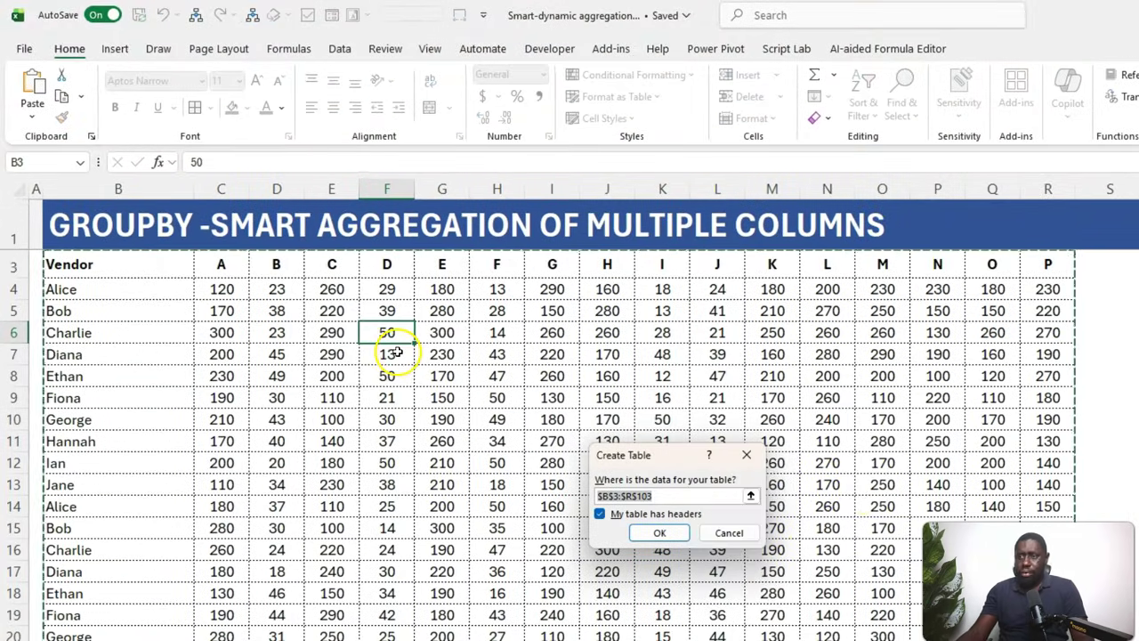
{"action": "left_click", "coordinate": [660, 532]}
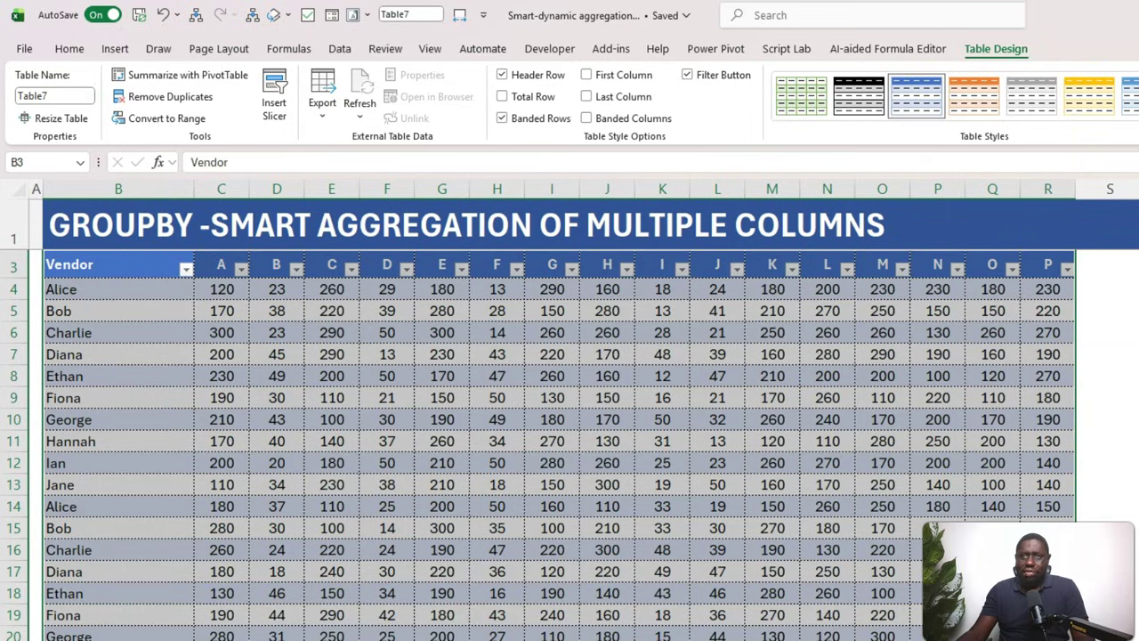
{"action": "left_click", "coordinate": [43, 95]}
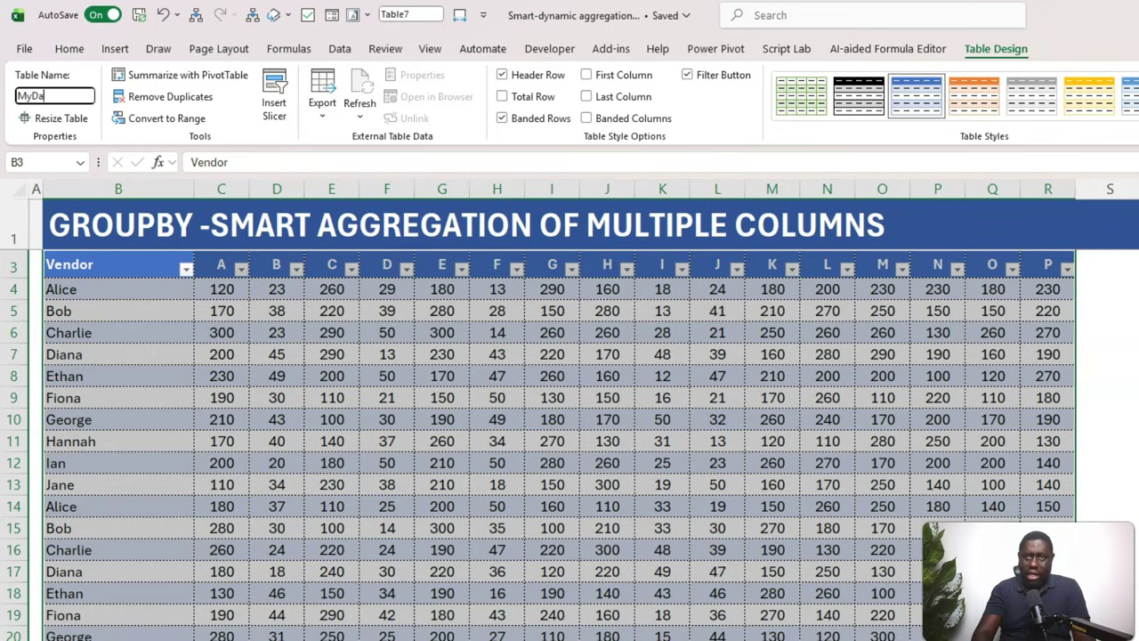
{"action": "type", "text": "MyData"}
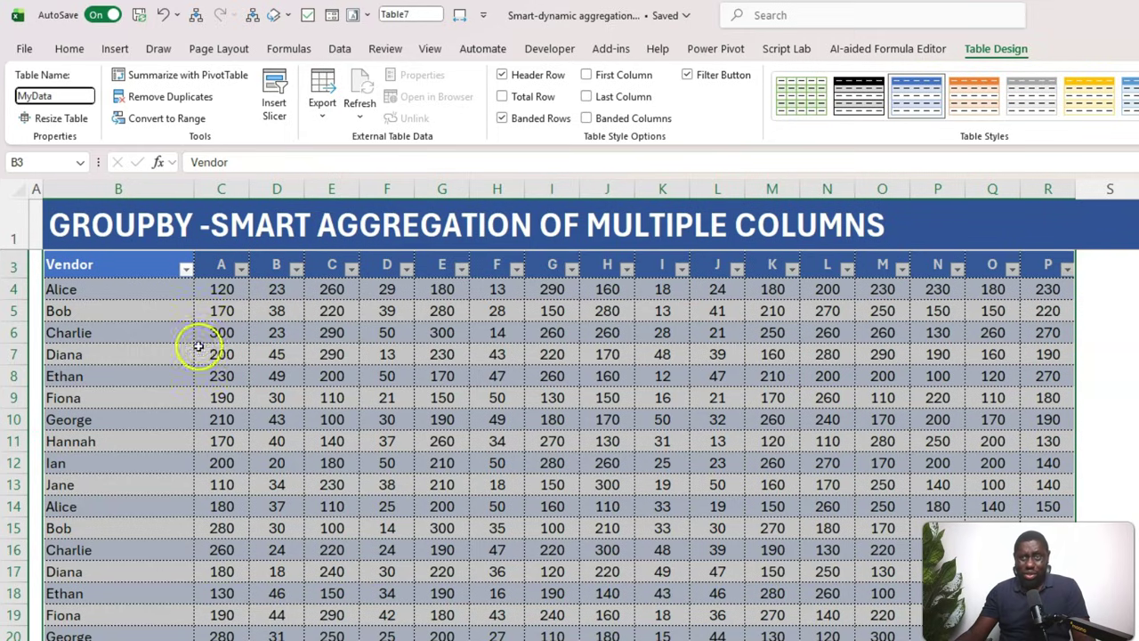
{"action": "left_click", "coordinate": [254, 376]}
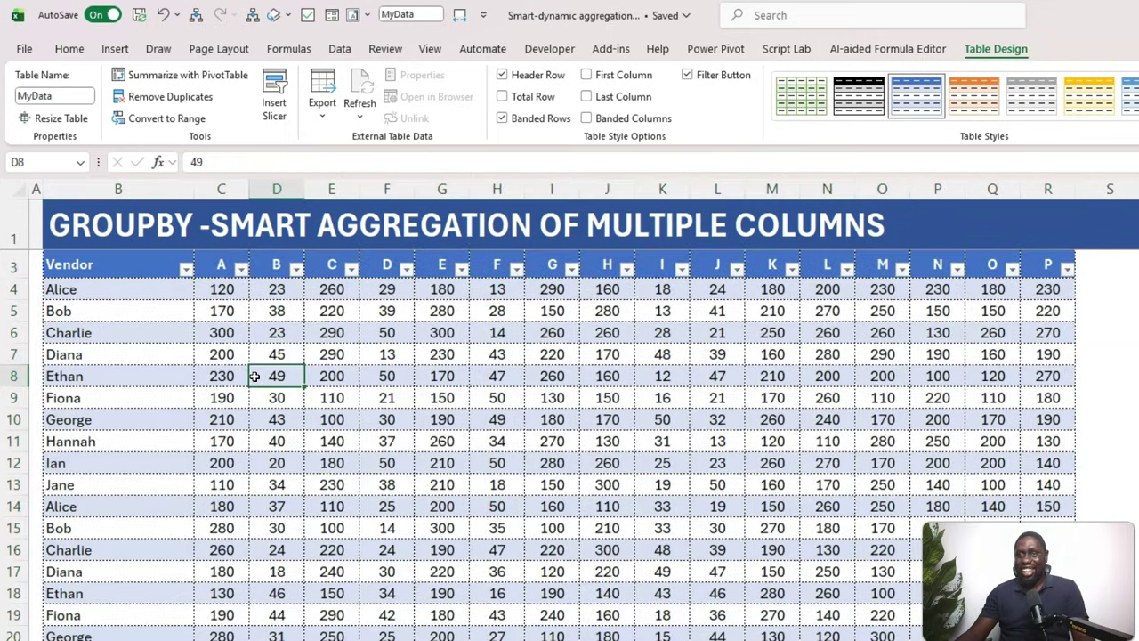
- Load the MyData table into the Power Query Editor and delete the query's Changed Type step
{"action": "left_click", "coordinate": [341, 49]}
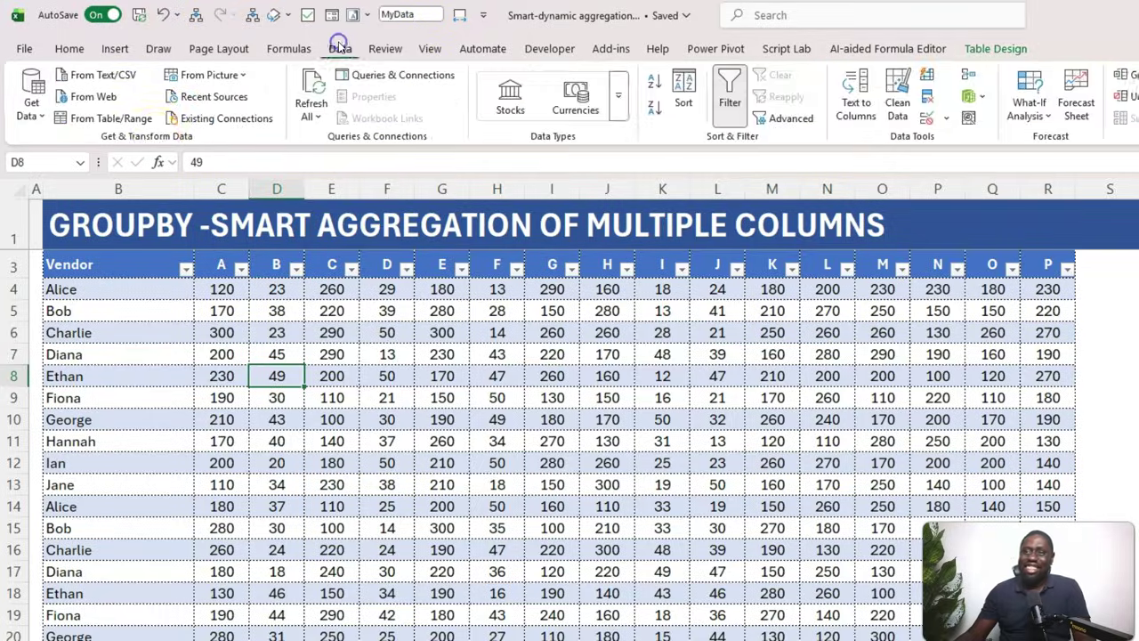
{"action": "left_click", "coordinate": [132, 119]}
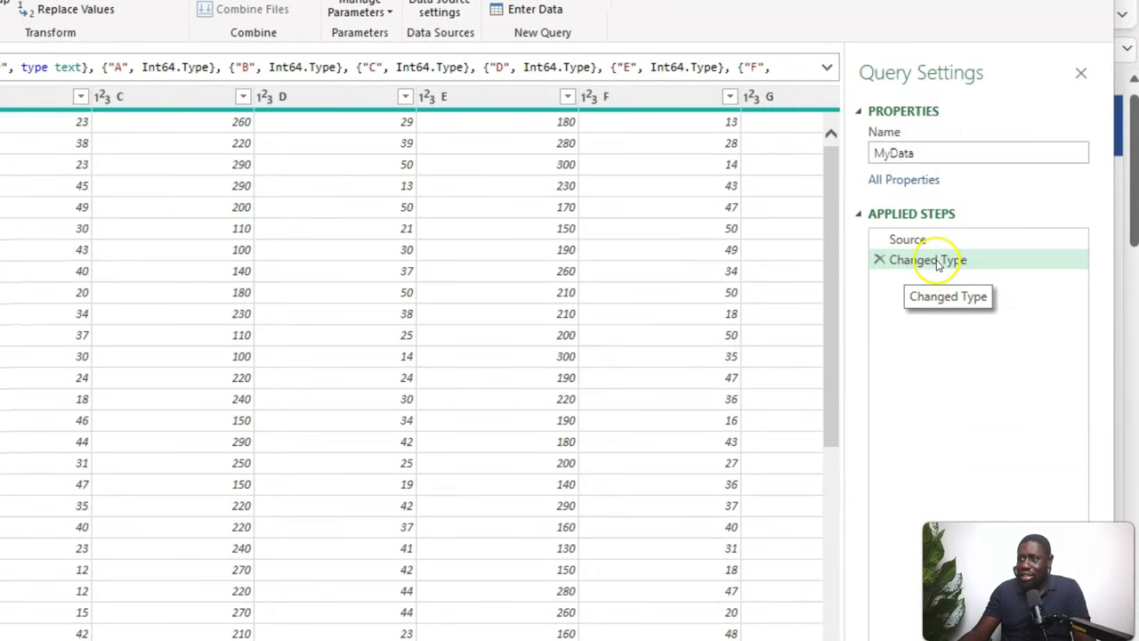
{"action": "left_click", "coordinate": [882, 262]}
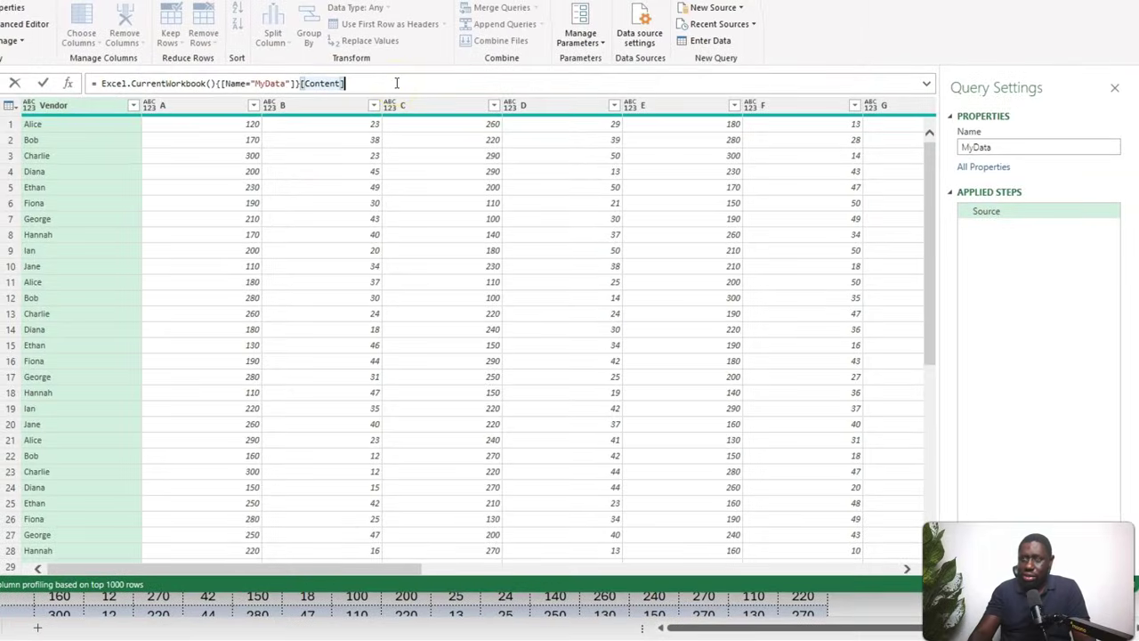
{"action": "left_click", "coordinate": [304, 150]}
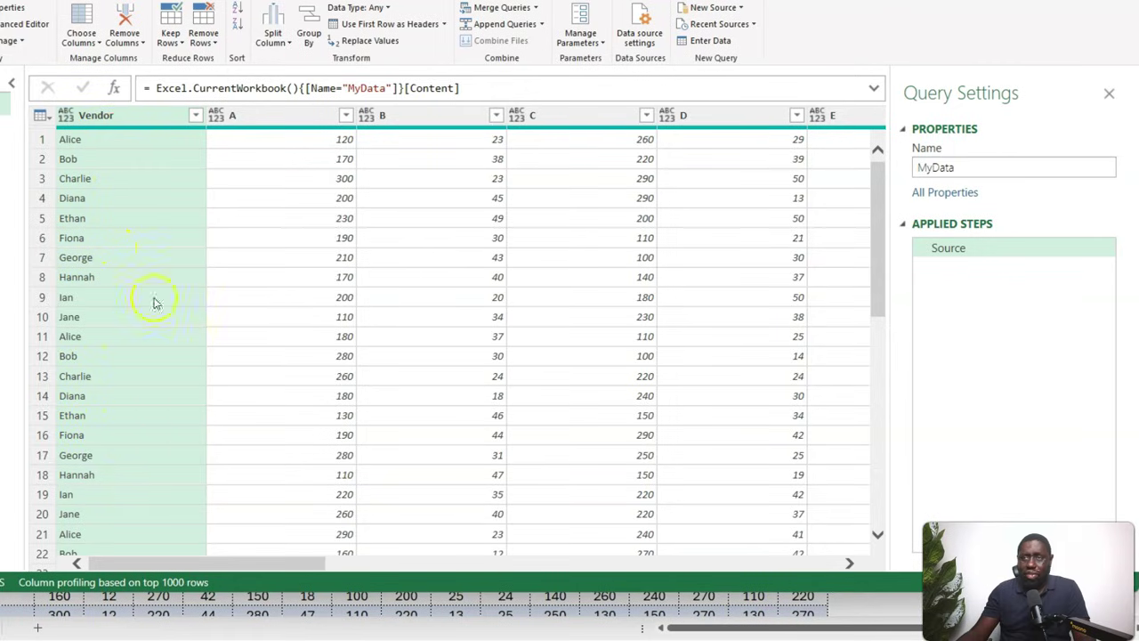
- Set up an advanced Group By on the Vendor column with a new column A that averages column A
{"action": "left_click", "coordinate": [263, 112]}
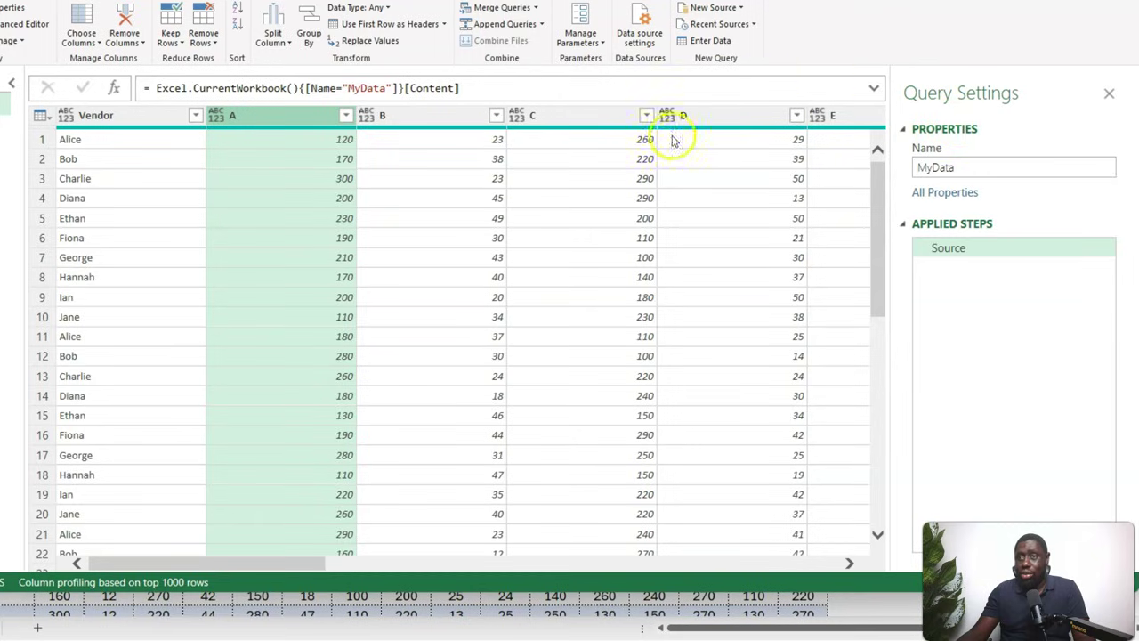
{"action": "left_click", "coordinate": [98, 115]}
{"action": "left_click", "coordinate": [307, 37]}
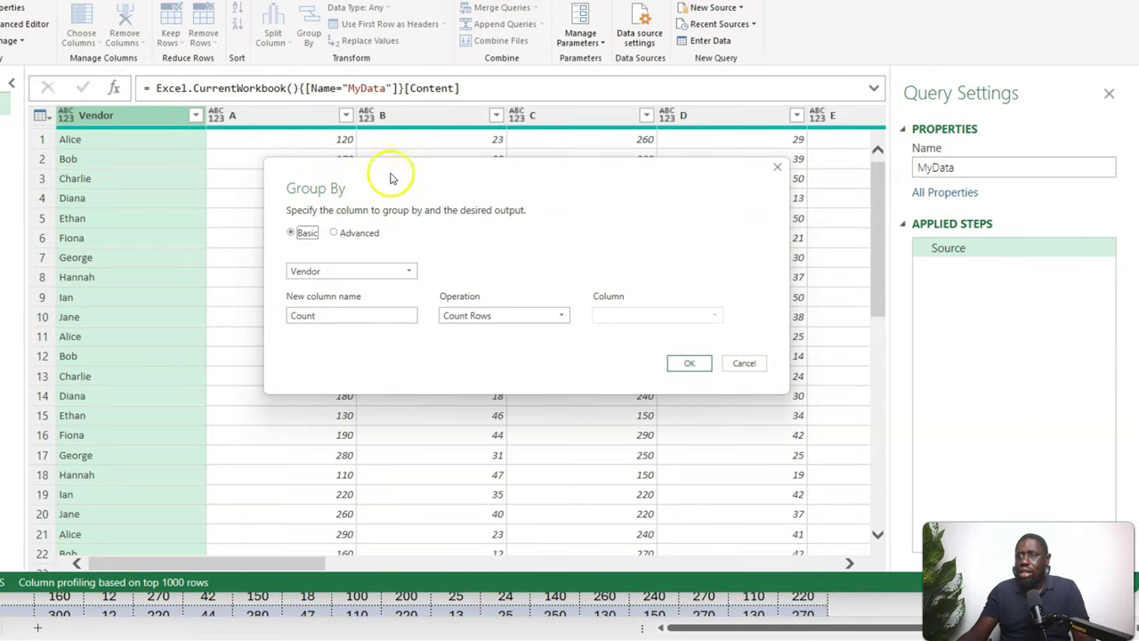
{"action": "left_click_drag", "start_coordinate": [390, 178], "coordinate": [337, 176]}
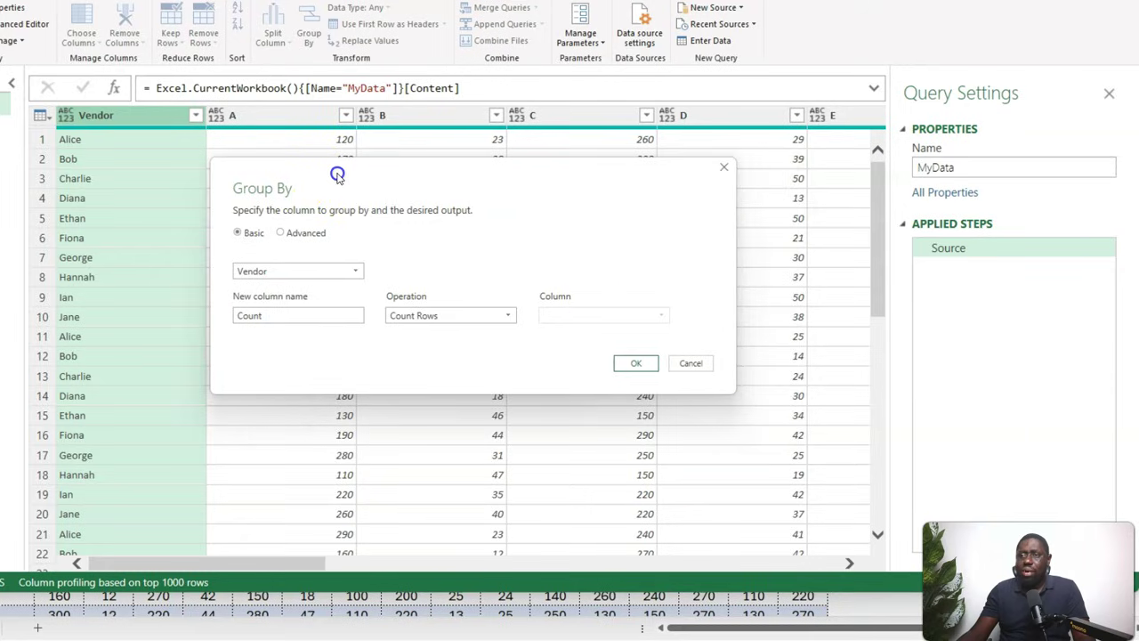
{"action": "left_click", "coordinate": [281, 234]}
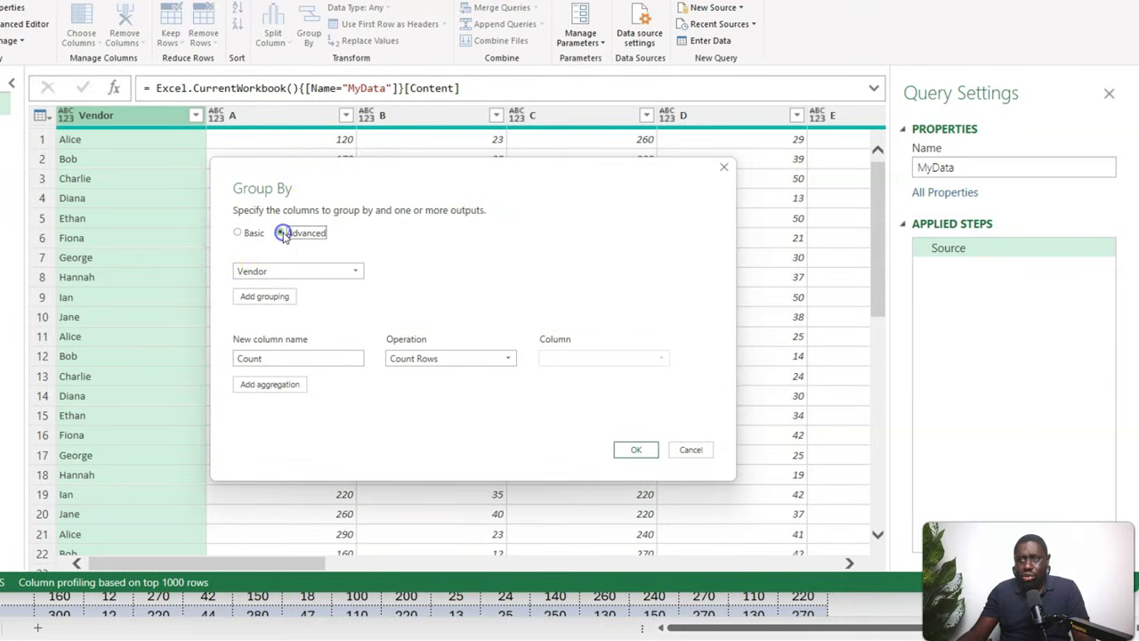
{"action": "left_click_drag", "start_coordinate": [284, 357], "coordinate": [221, 362]}
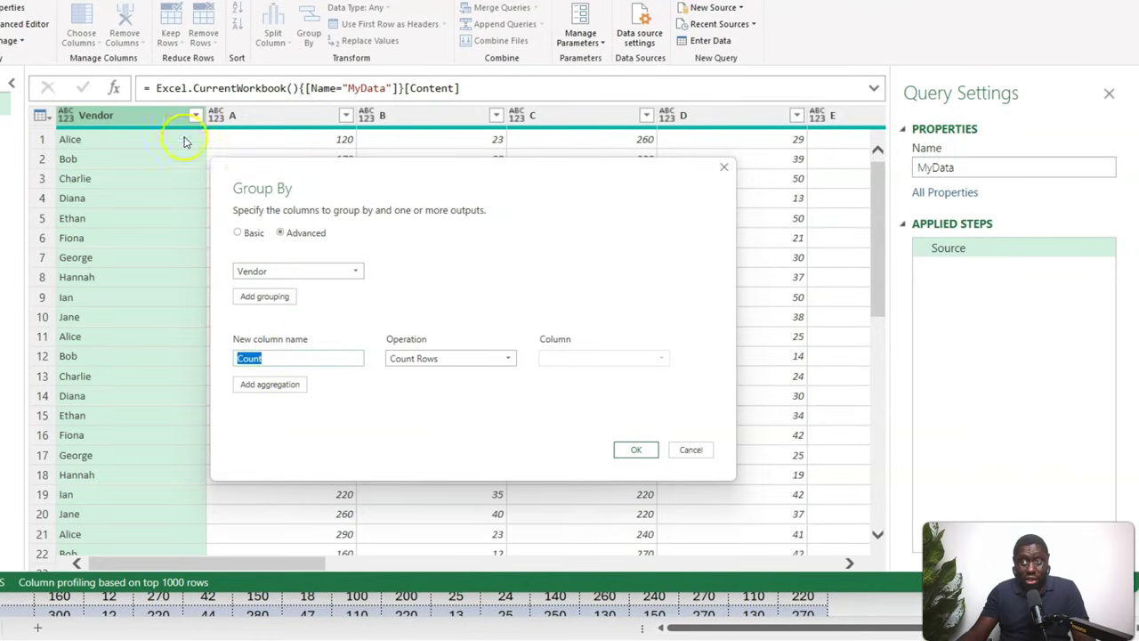
{"action": "type", "text": "A"}
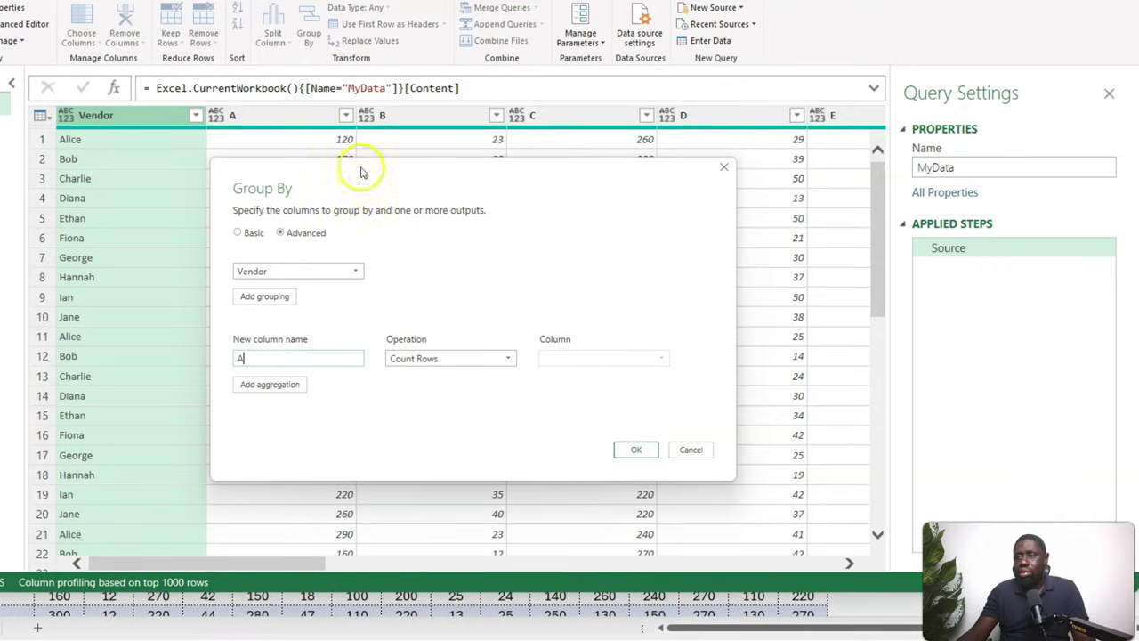
{"action": "left_click", "coordinate": [506, 359]}
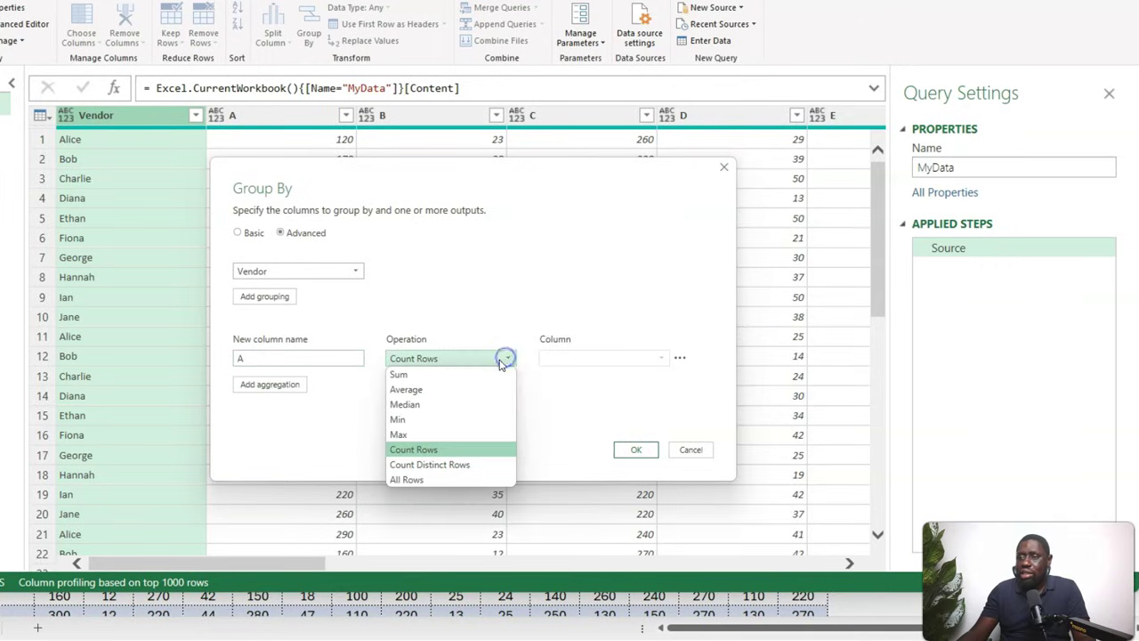
{"action": "left_click", "coordinate": [437, 389]}
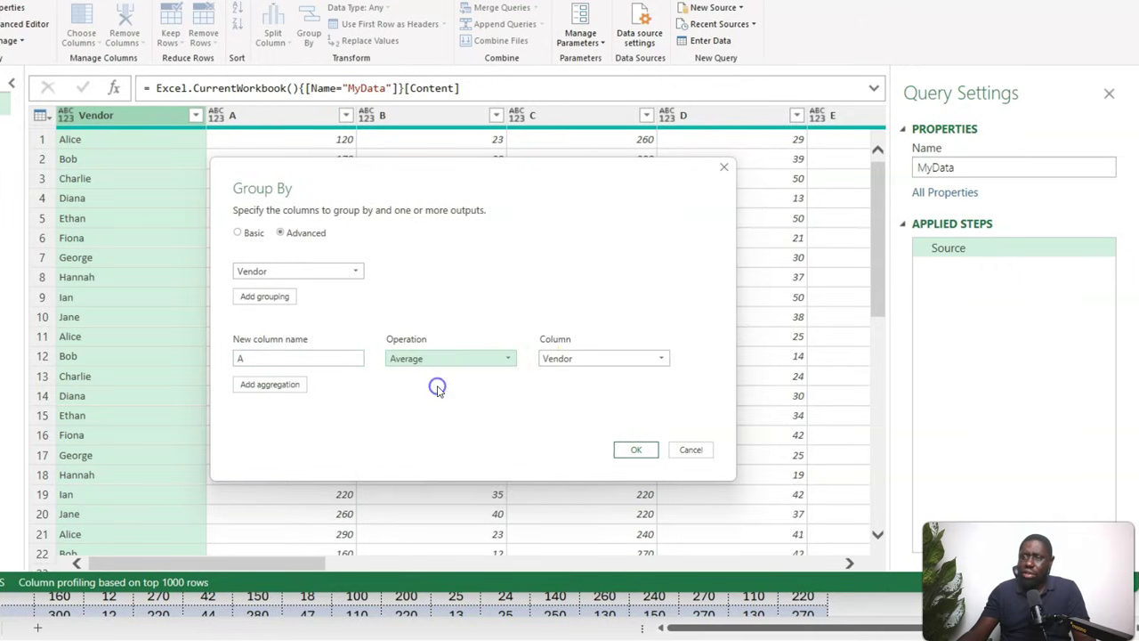
{"action": "left_click", "coordinate": [626, 359]}
{"action": "left_click", "coordinate": [576, 392]}
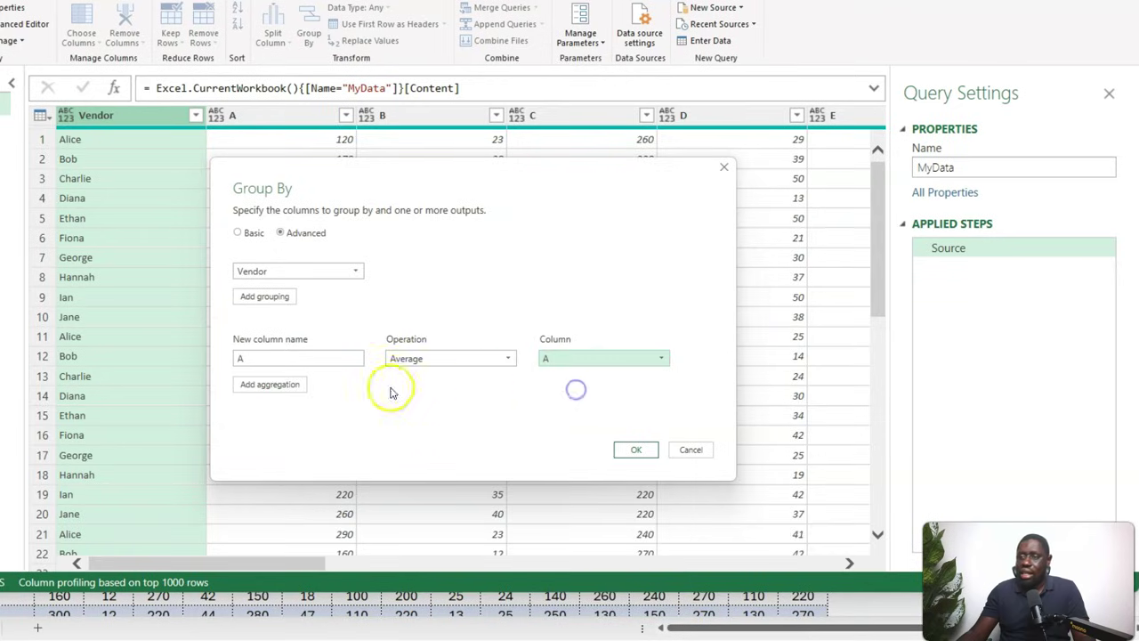
- Add a second aggregation to the grouping, named B, that averages column B
{"action": "left_click", "coordinate": [283, 384]}
{"action": "type", "text": "B"}
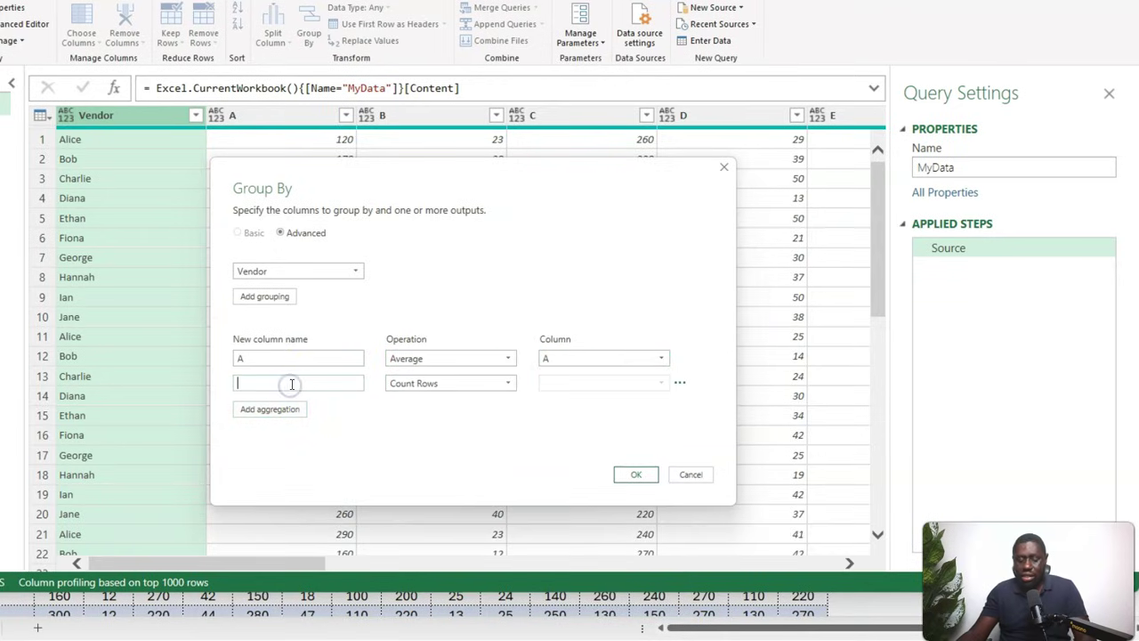
{"action": "left_click", "coordinate": [493, 387]}
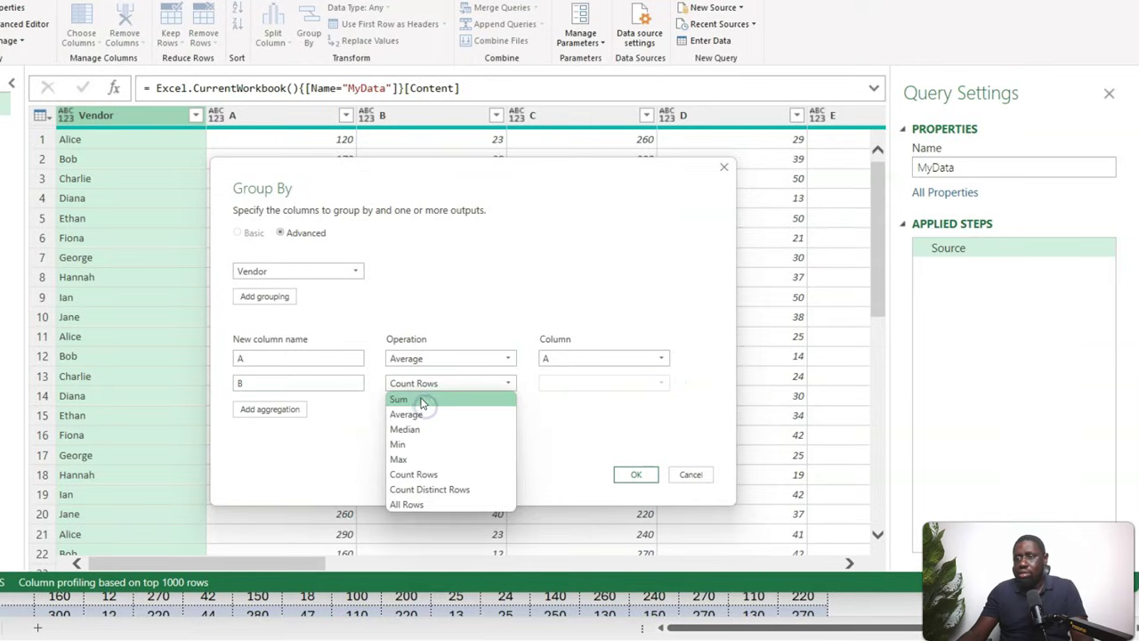
{"action": "left_click", "coordinate": [412, 412]}
{"action": "left_click", "coordinate": [585, 384]}
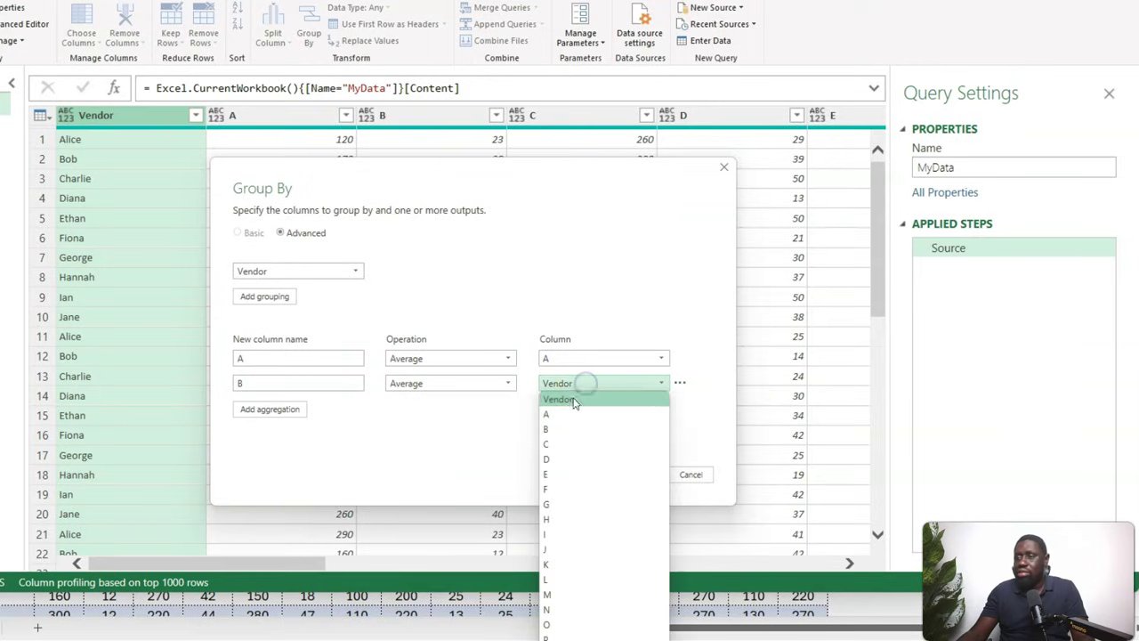
{"action": "left_click", "coordinate": [560, 429]}
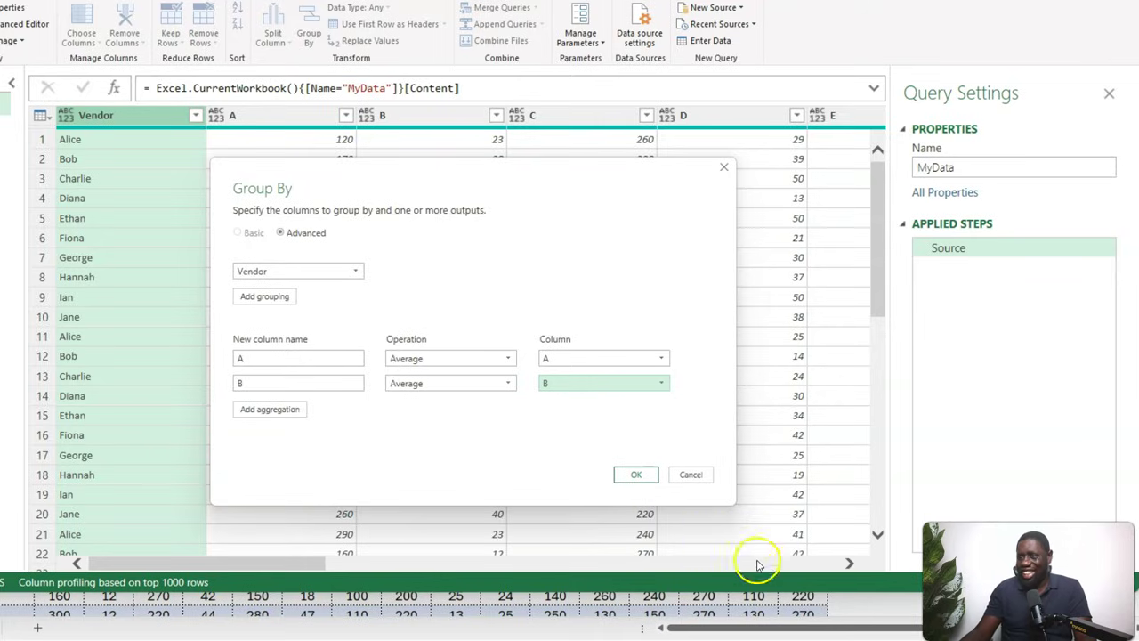
- Apply the grouping and expand the formula bar to show the whole Table.Group formula
{"action": "left_click", "coordinate": [639, 475]}
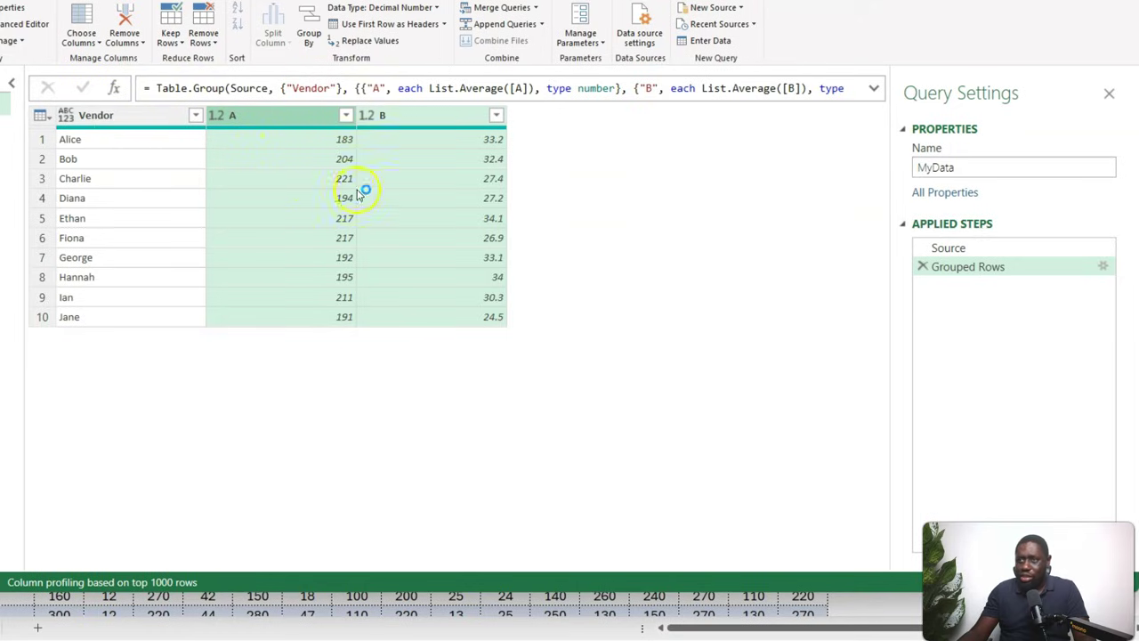
{"action": "left_click", "coordinate": [874, 88]}
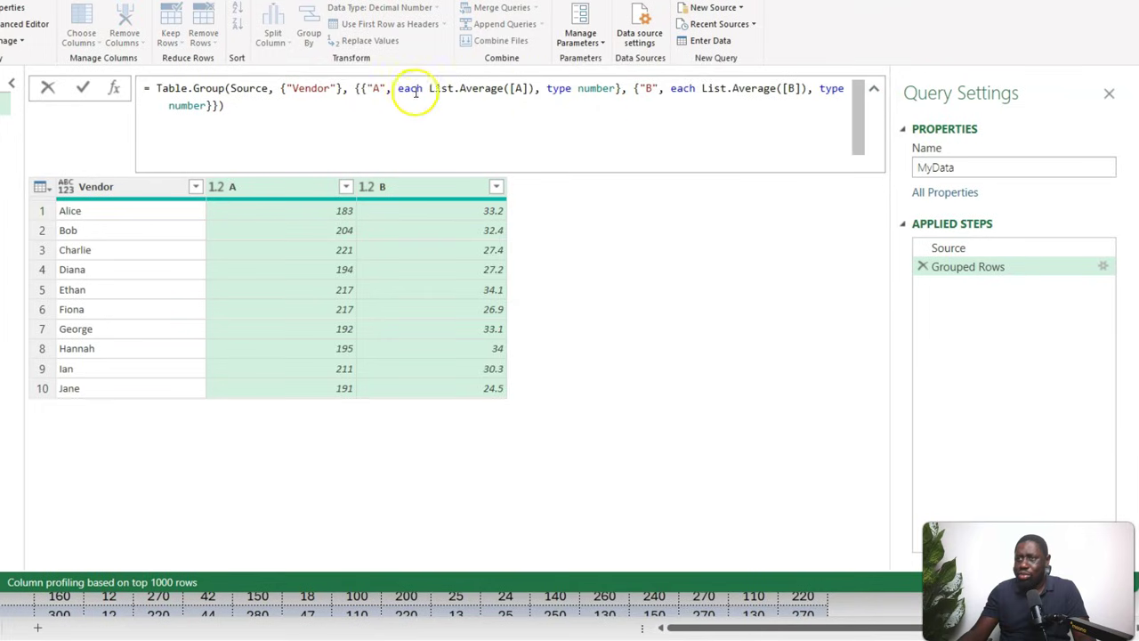
{"action": "left_click", "coordinate": [356, 89]}
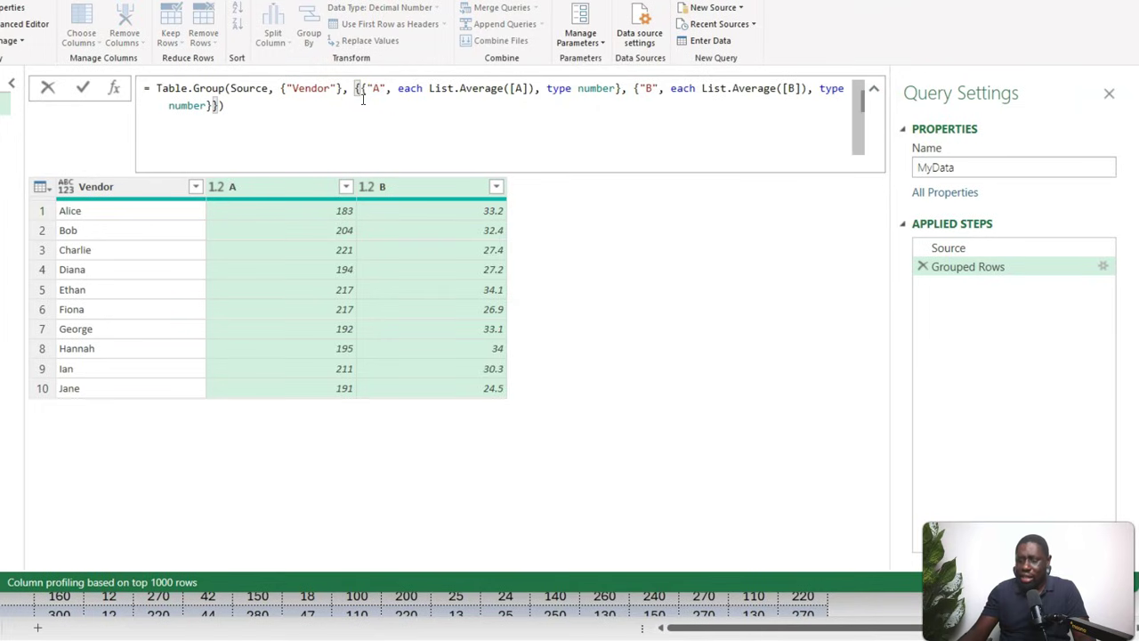
{"action": "key", "text": "shift+Return"}
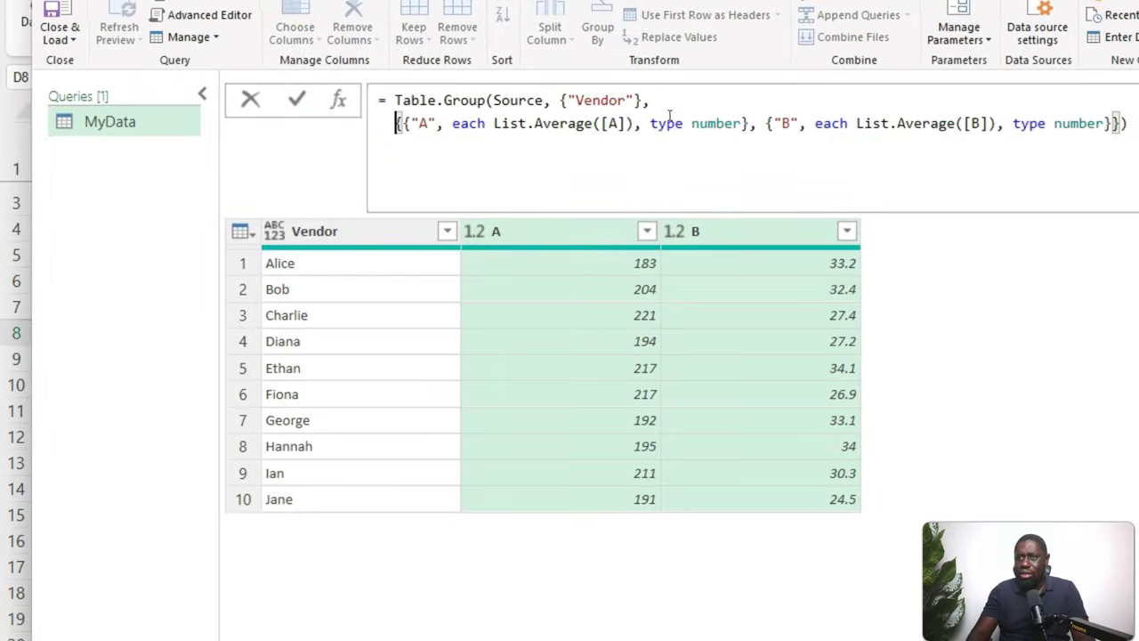
{"action": "key", "text": "Right"}
{"action": "key", "text": "shift+Return"}
{"action": "type", "text": "v"}
{"action": "key", "text": "Escape"}
{"action": "type", "text": "vvv"}
{"action": "key", "text": "Escape"}
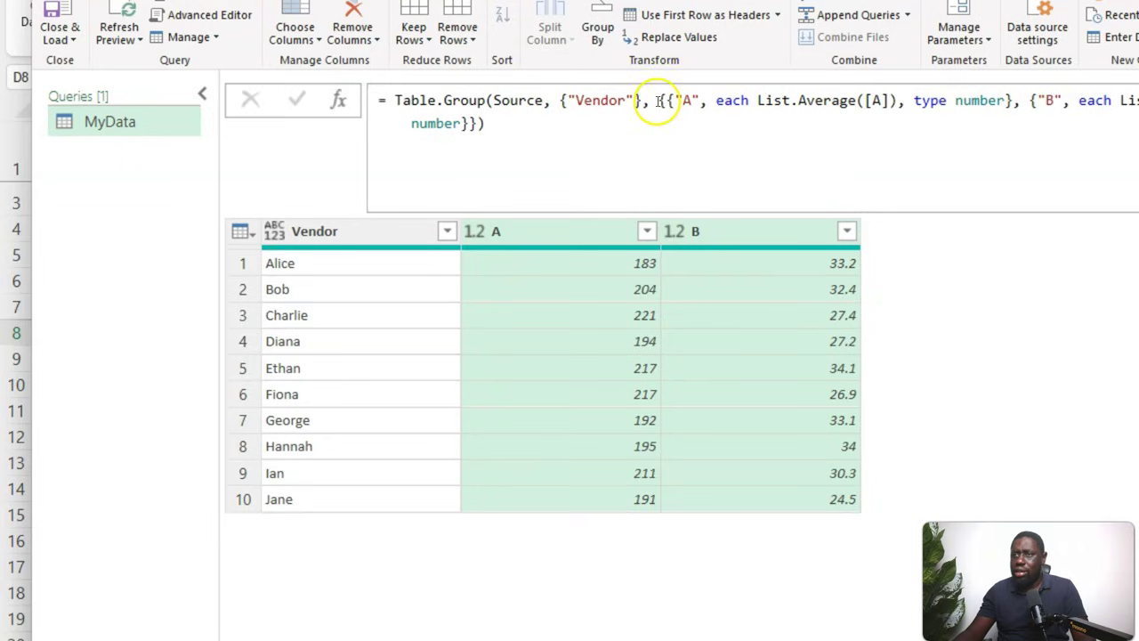
- Break the Table.Group formula so the outer opening brace and the A and B aggregation lists each start a new line
{"action": "left_click", "coordinate": [658, 101]}
{"action": "key", "text": "shift+Return"}
{"action": "key", "text": "Right"}
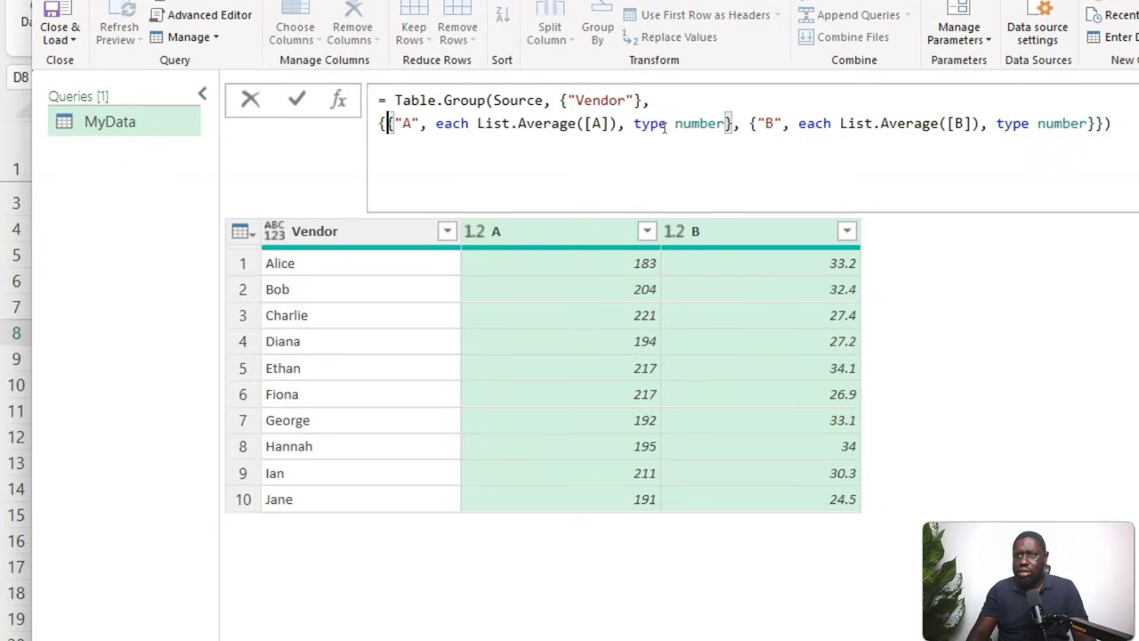
{"action": "key", "text": "shift+Return"}
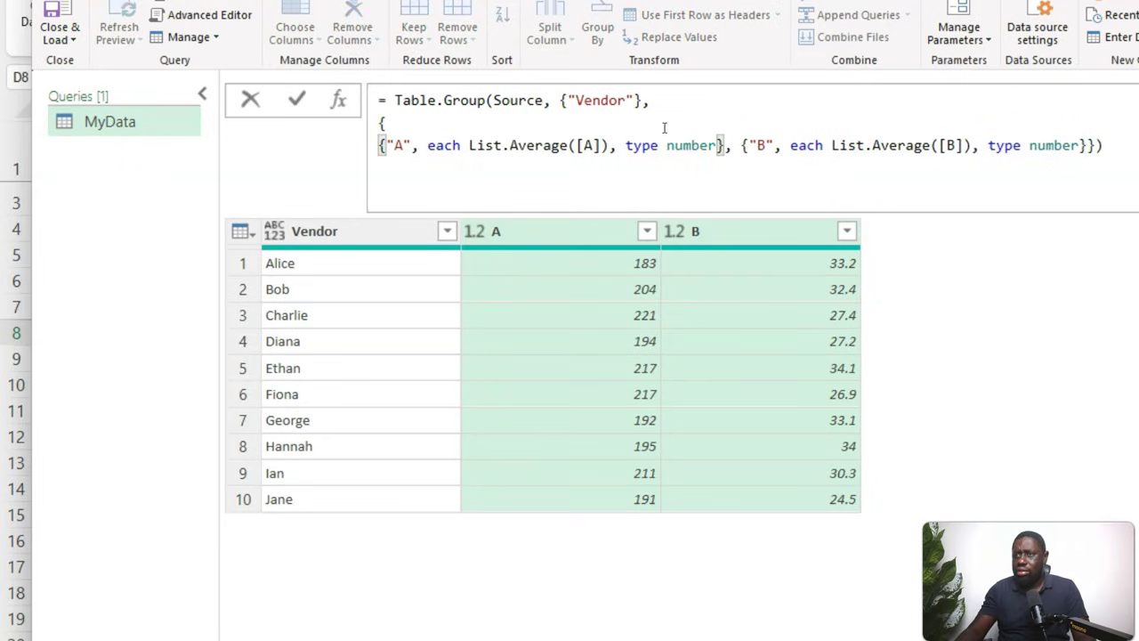
{"action": "left_click", "coordinate": [739, 144]}
{"action": "key", "text": "shift+Return"}
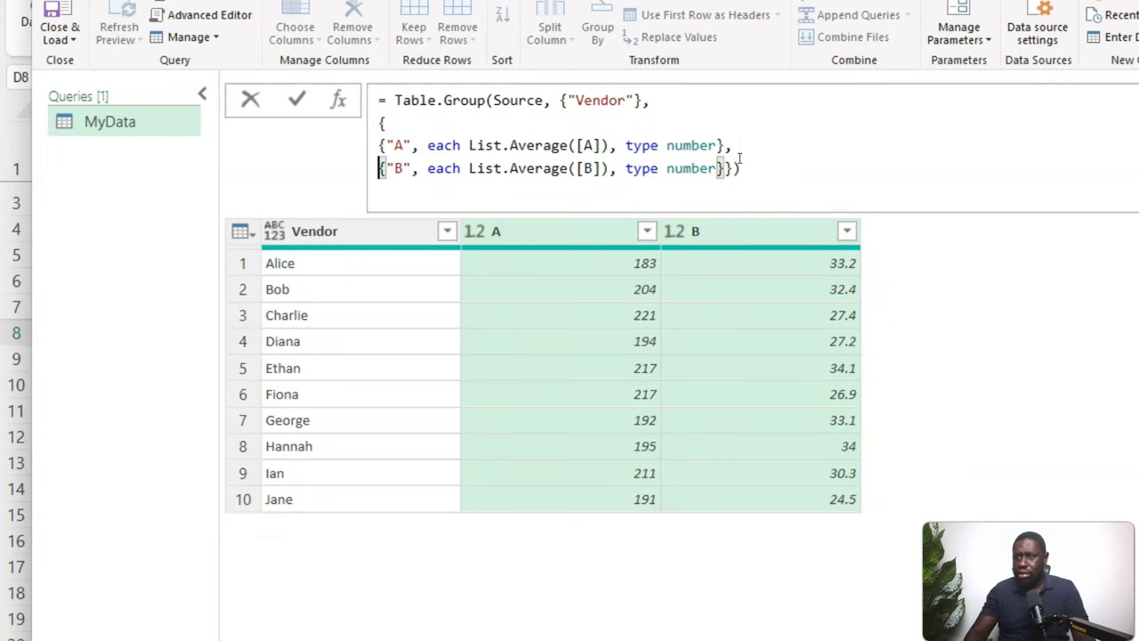
- Put the outer closing brace and closing parenthesis on their own lines and indent the A and B aggregation lines
{"action": "left_click", "coordinate": [728, 168]}
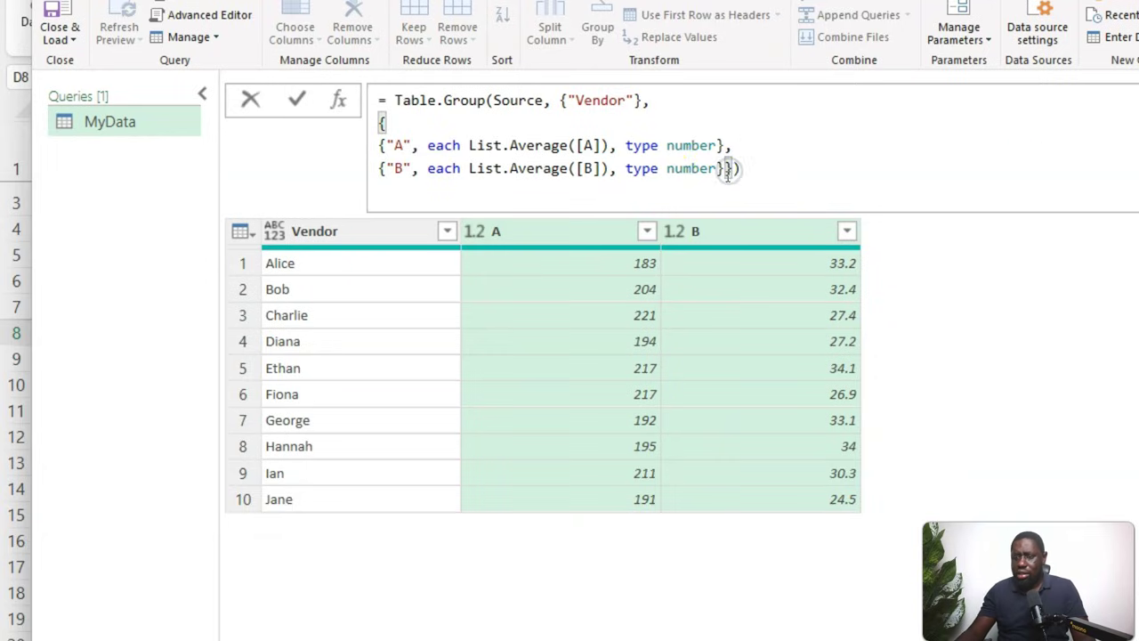
{"action": "key", "text": "Up"}
{"action": "key", "text": "Home"}
{"action": "key", "text": "Down"}
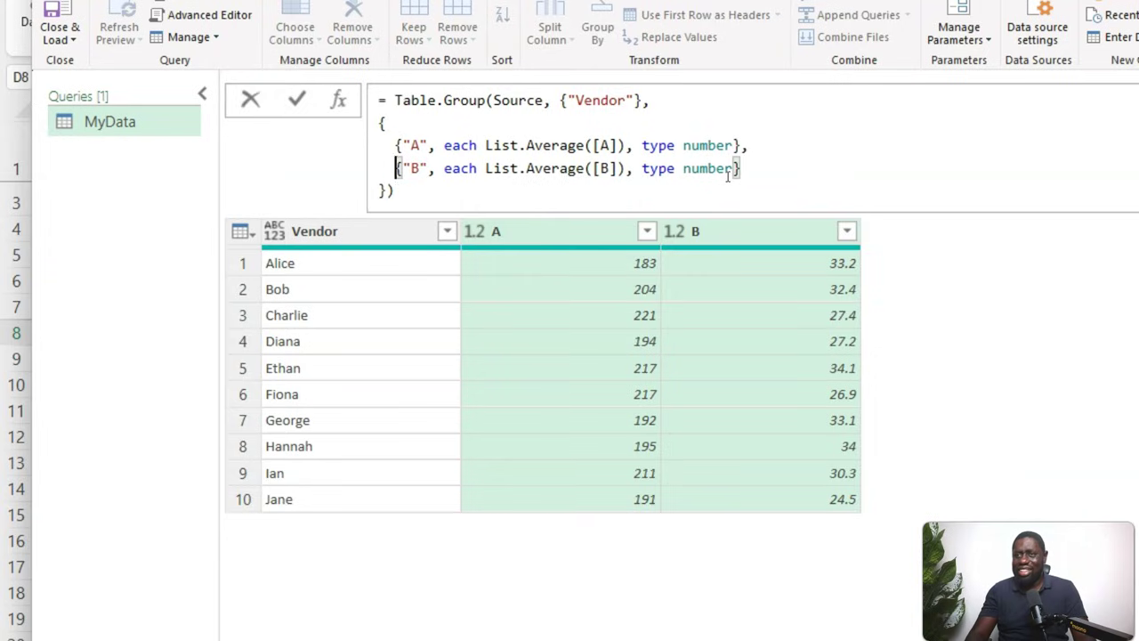
{"action": "key", "text": "Down"}
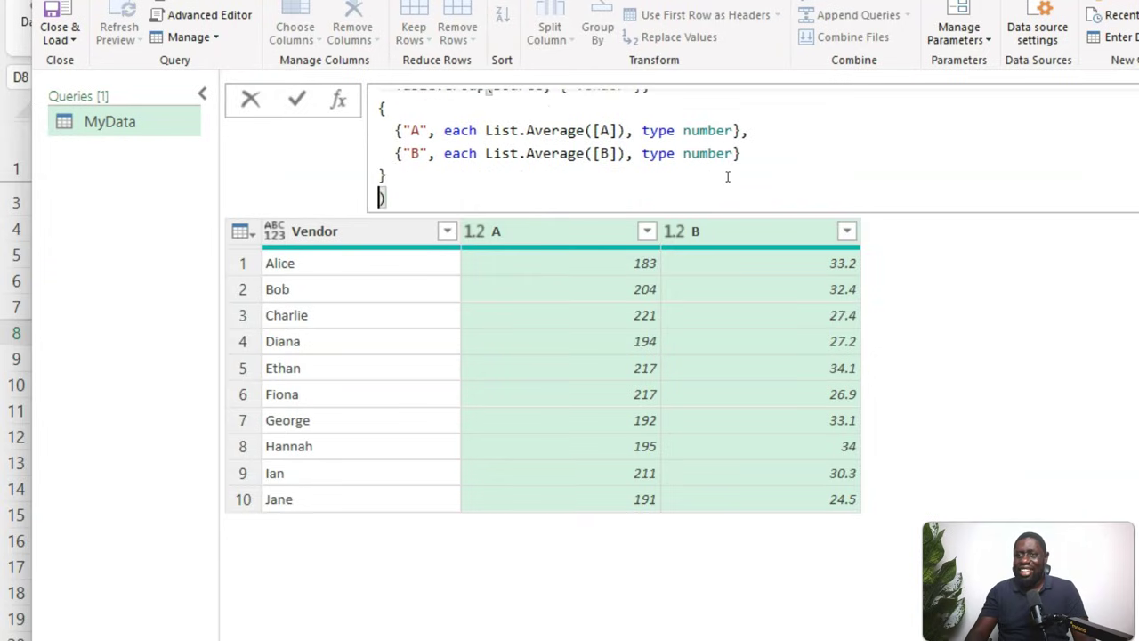
{"action": "scroll", "coordinate": [755, 151], "scroll_direction": "up", "scroll_amount": 1}
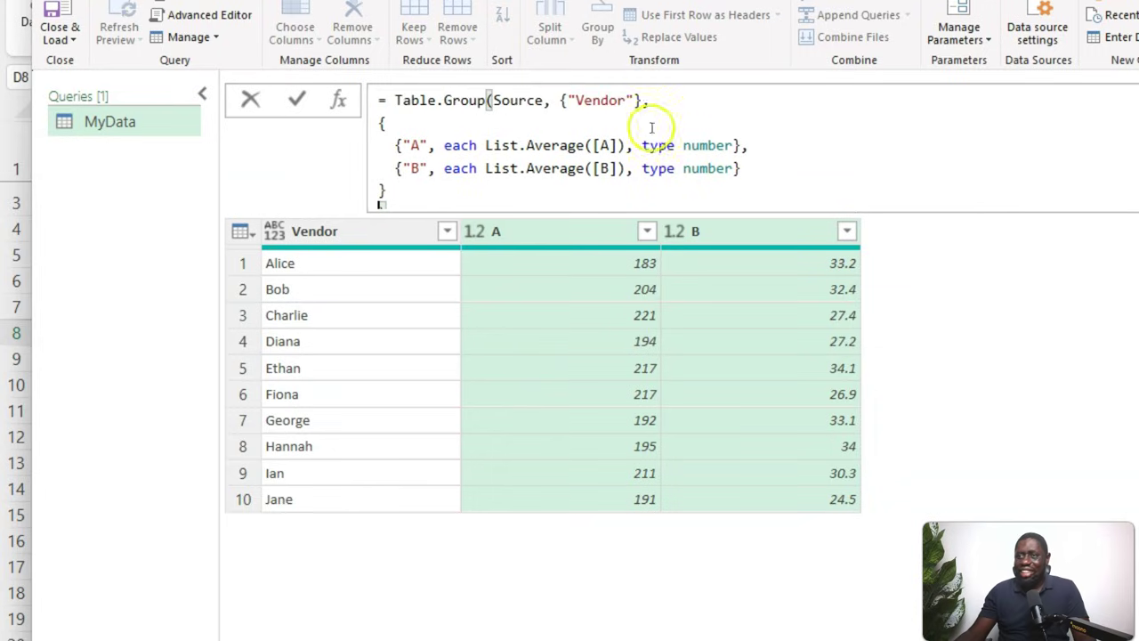
- Examine the Table.Group formula: the grouping key, the name, function and type in the A and B lists, and the outer list braces
{"action": "mouse_move", "coordinate": [455, 107]}
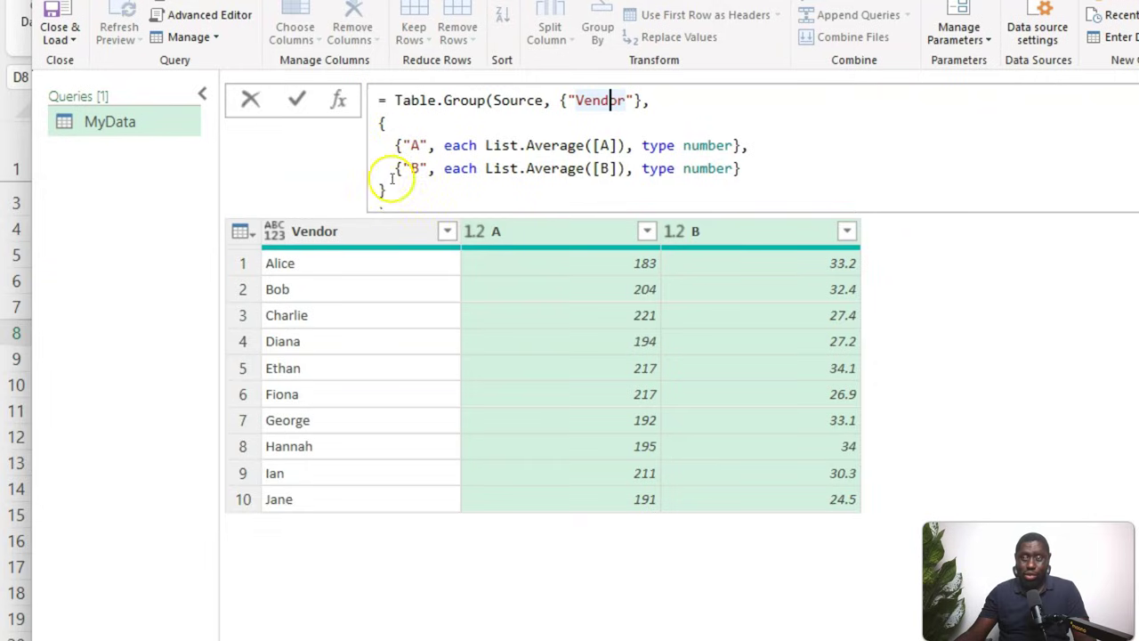
{"action": "left_click", "coordinate": [418, 144]}
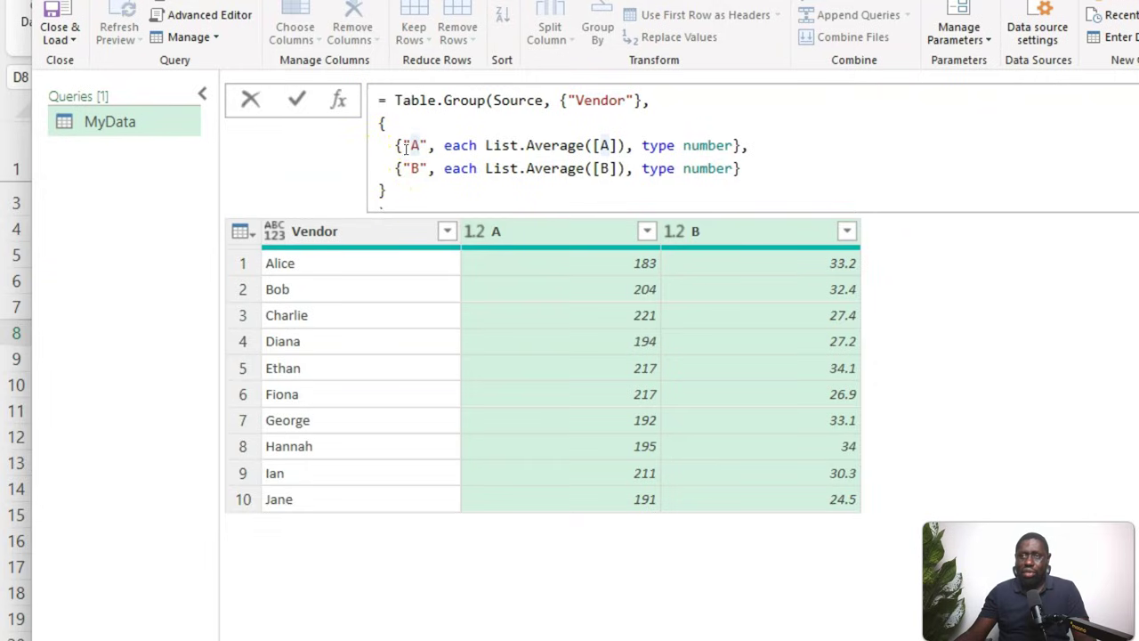
{"action": "left_click", "coordinate": [739, 145]}
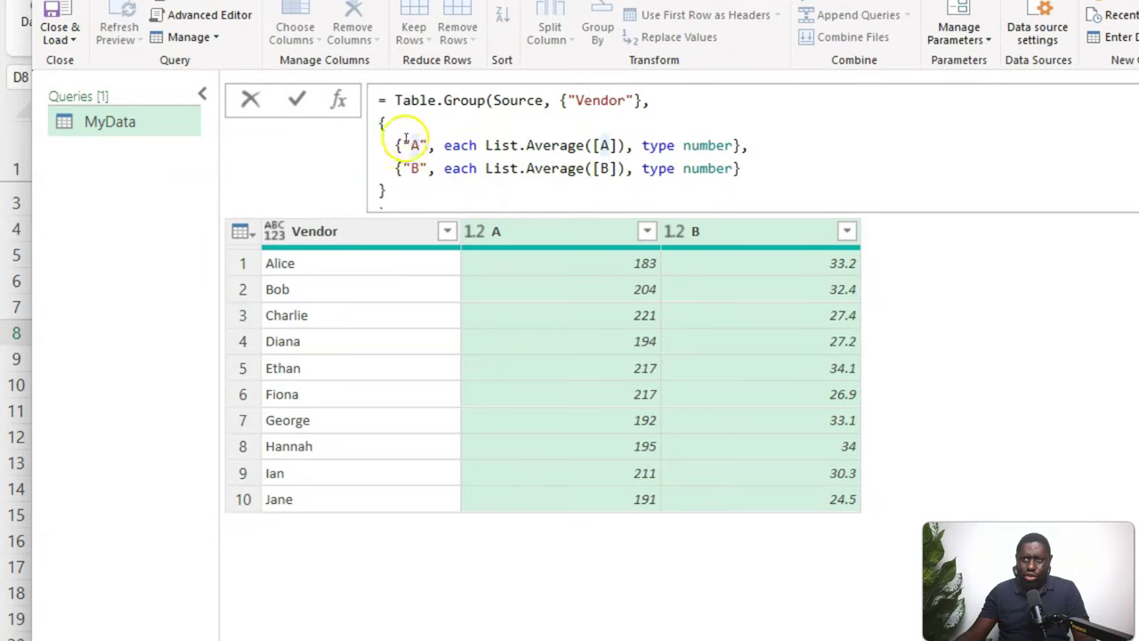
{"action": "left_click_drag", "start_coordinate": [396, 145], "coordinate": [735, 146]}
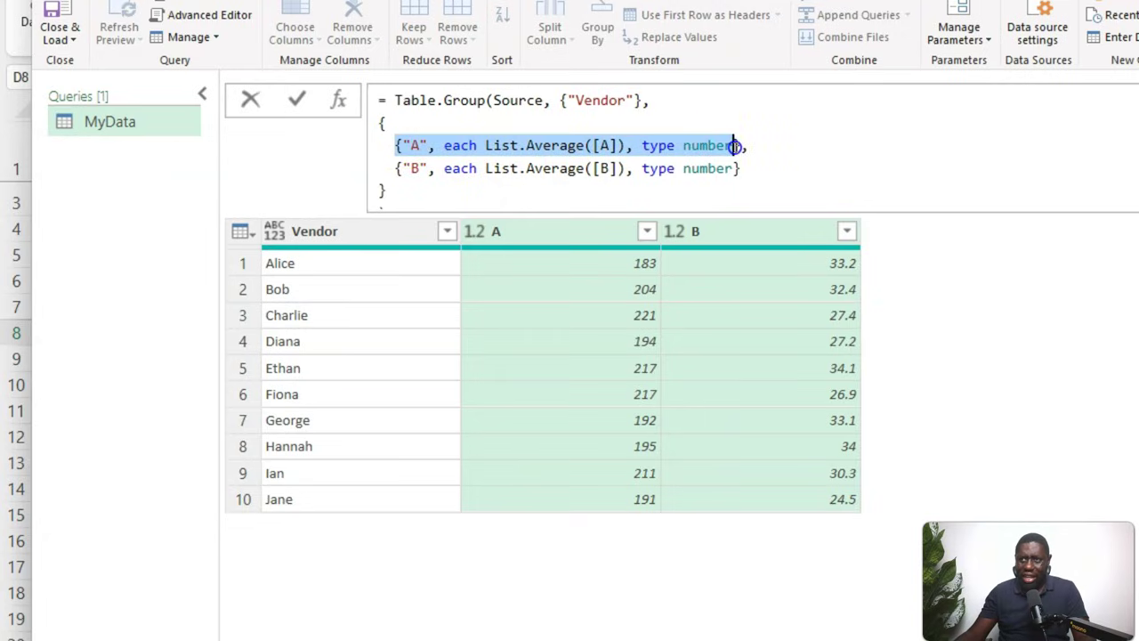
{"action": "left_click", "coordinate": [412, 147]}
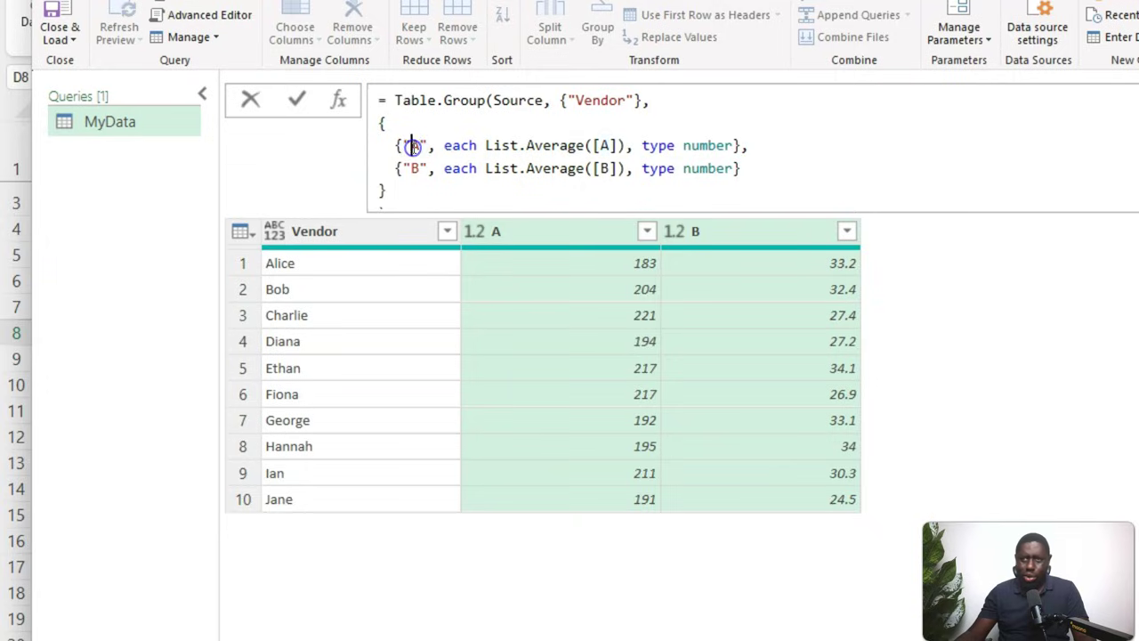
{"action": "left_click", "coordinate": [445, 142]}
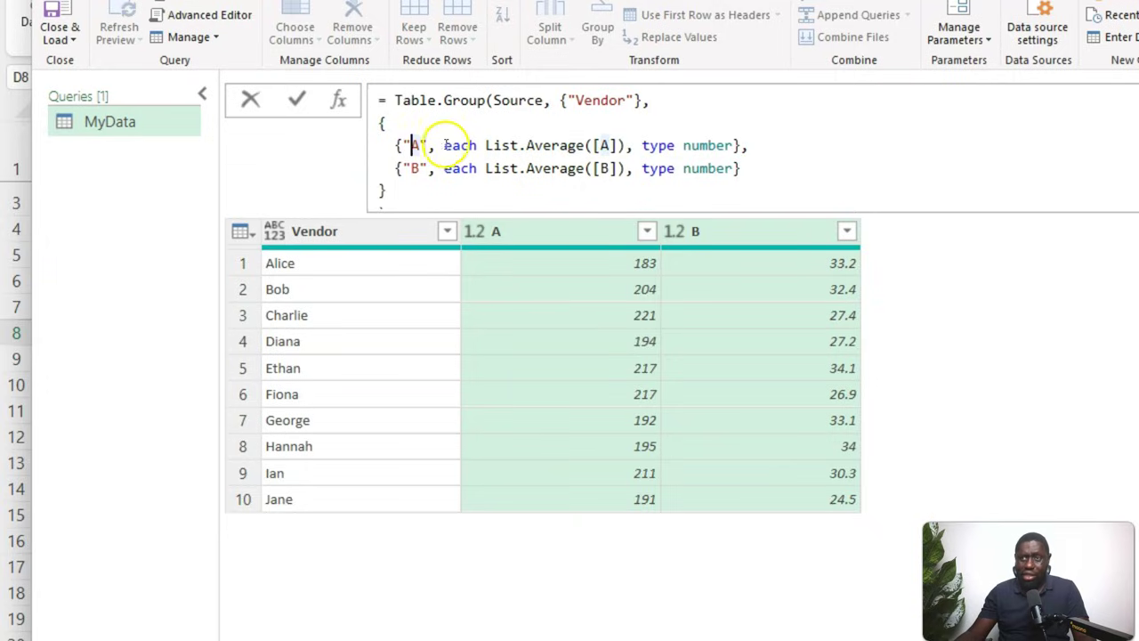
{"action": "left_click_drag", "start_coordinate": [445, 144], "coordinate": [602, 146]}
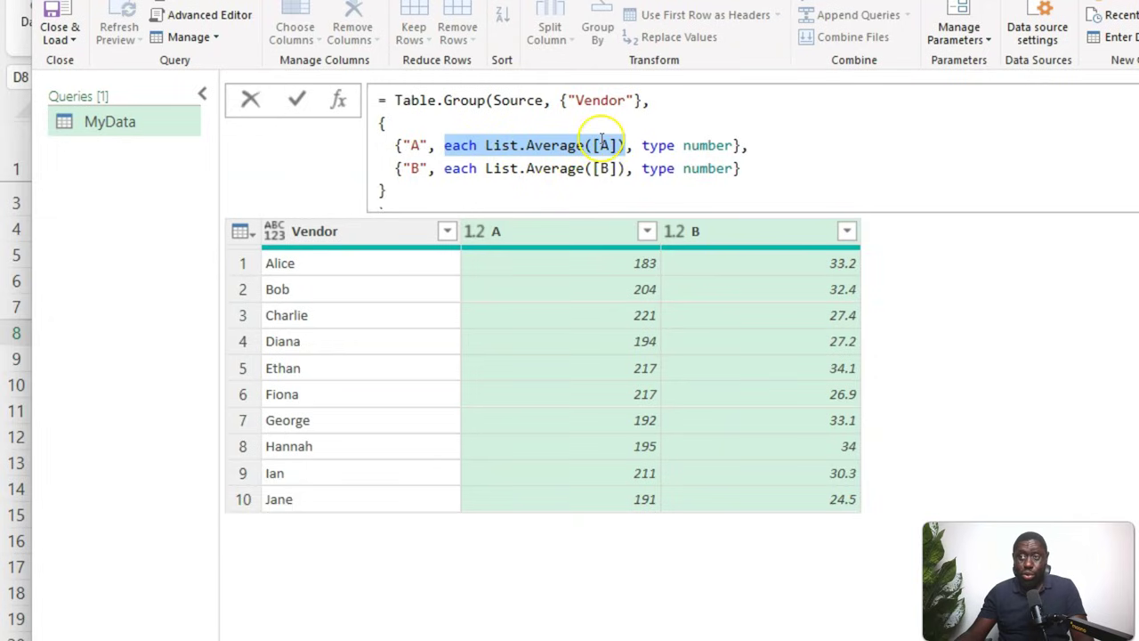
{"action": "left_click", "coordinate": [699, 145]}
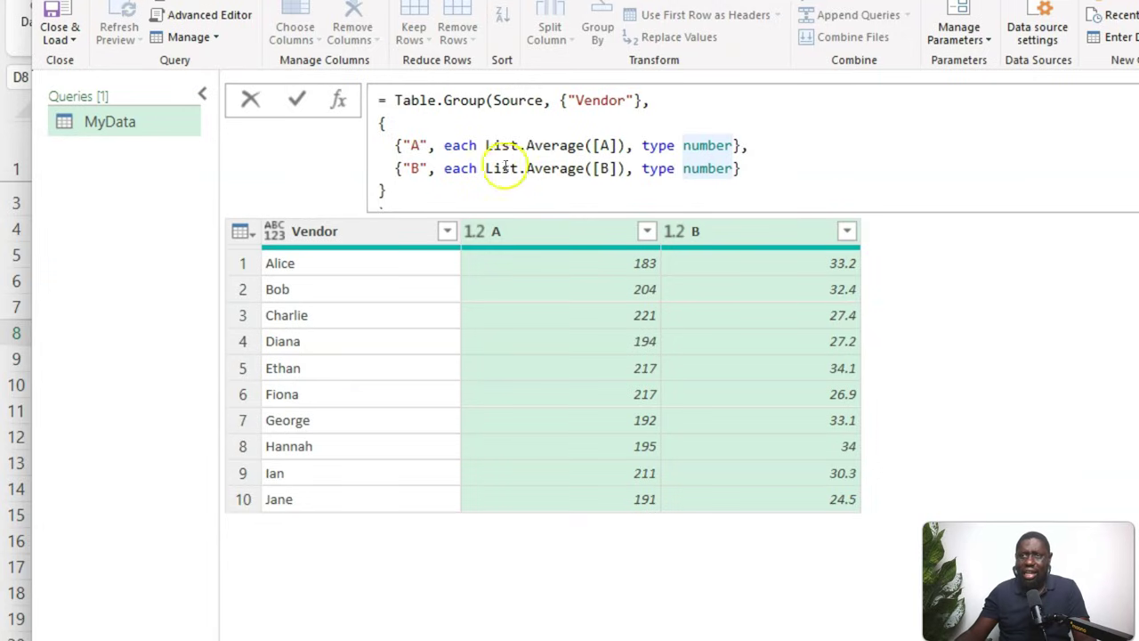
{"action": "left_click_drag", "start_coordinate": [396, 169], "coordinate": [736, 170]}
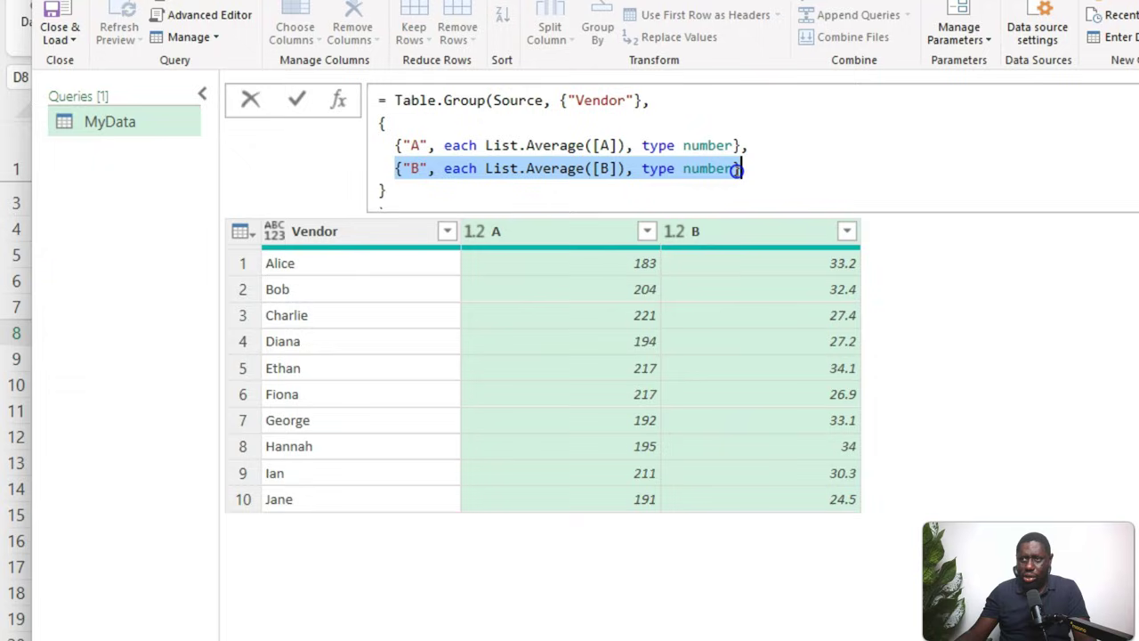
{"action": "left_click", "coordinate": [416, 169]}
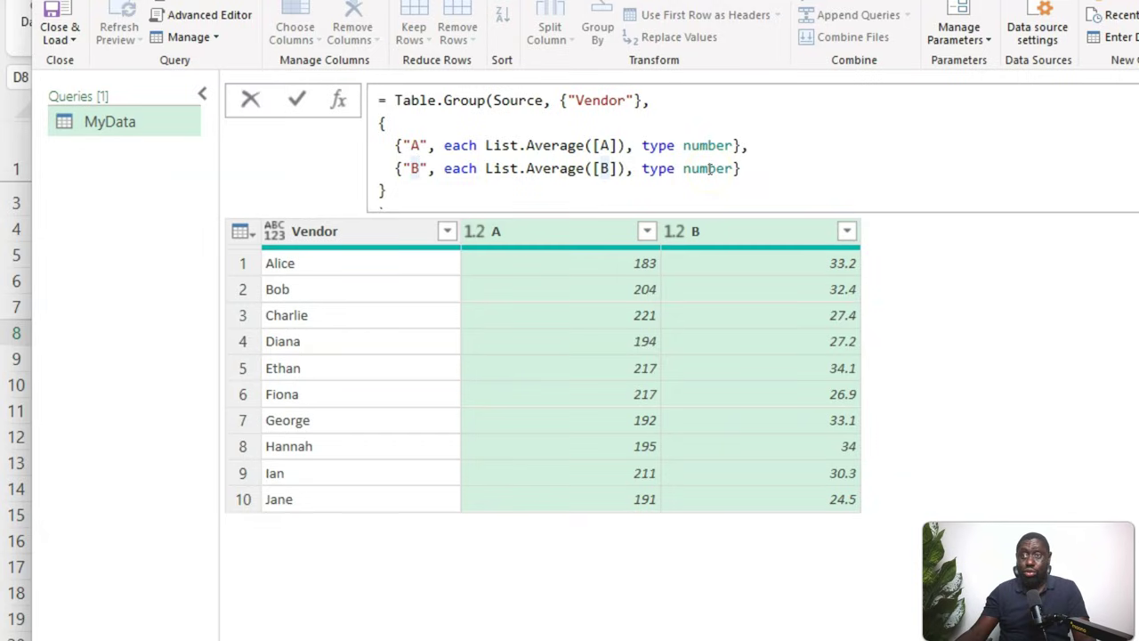
{"action": "left_click", "coordinate": [388, 125]}
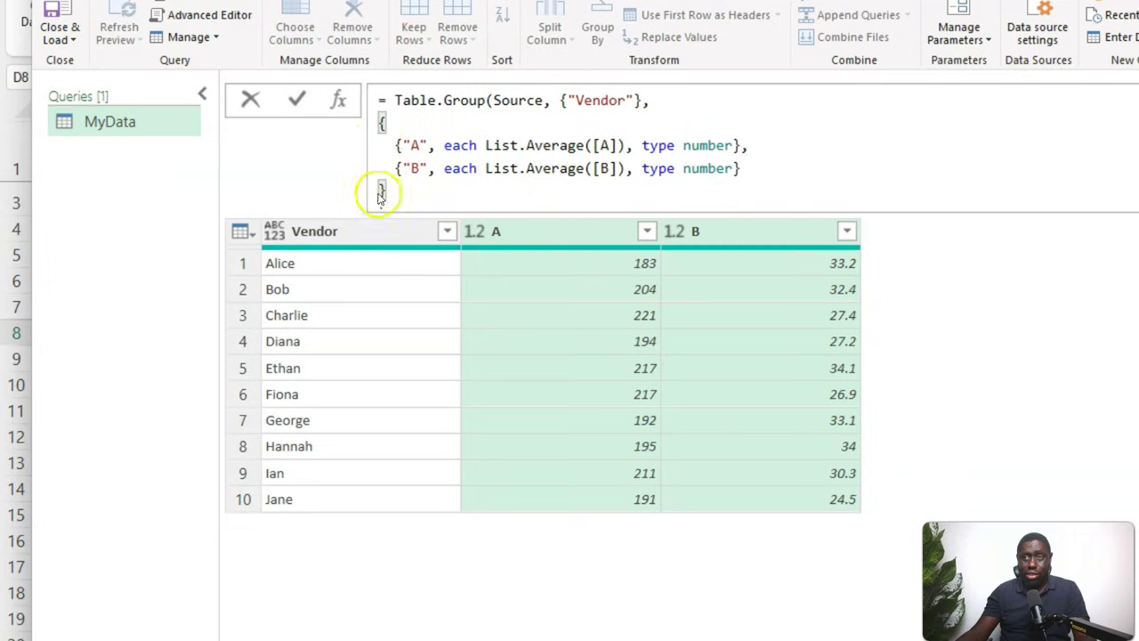
{"action": "left_click_drag", "start_coordinate": [403, 145], "coordinate": [732, 160]}
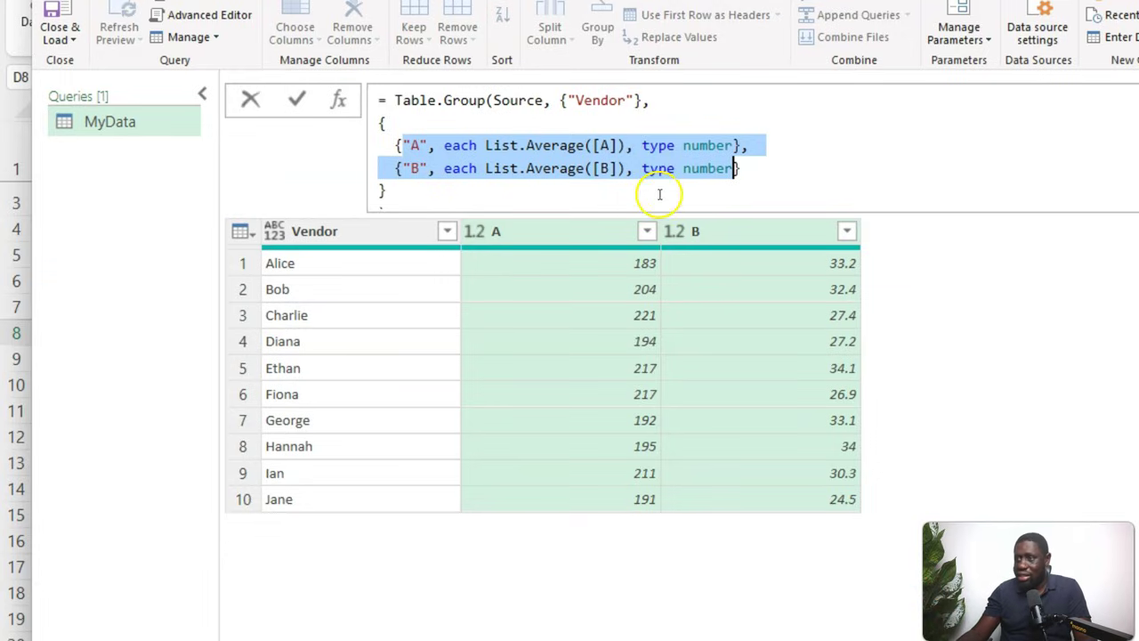
{"action": "left_click", "coordinate": [514, 385]}
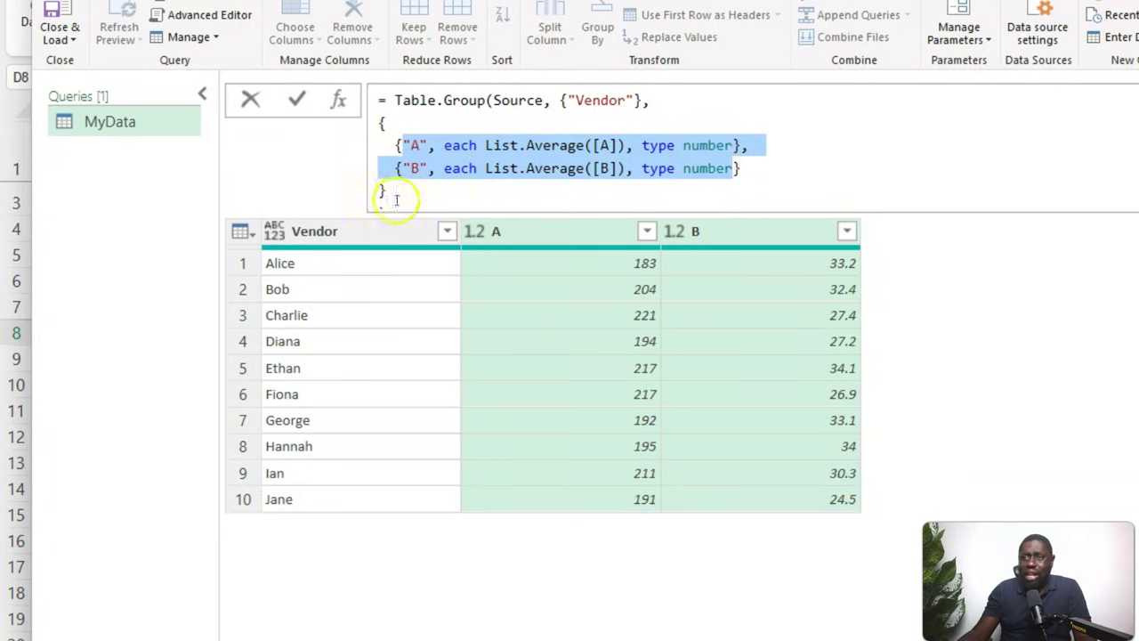
{"action": "left_click", "coordinate": [428, 168]}
{"action": "left_click", "coordinate": [398, 168]}
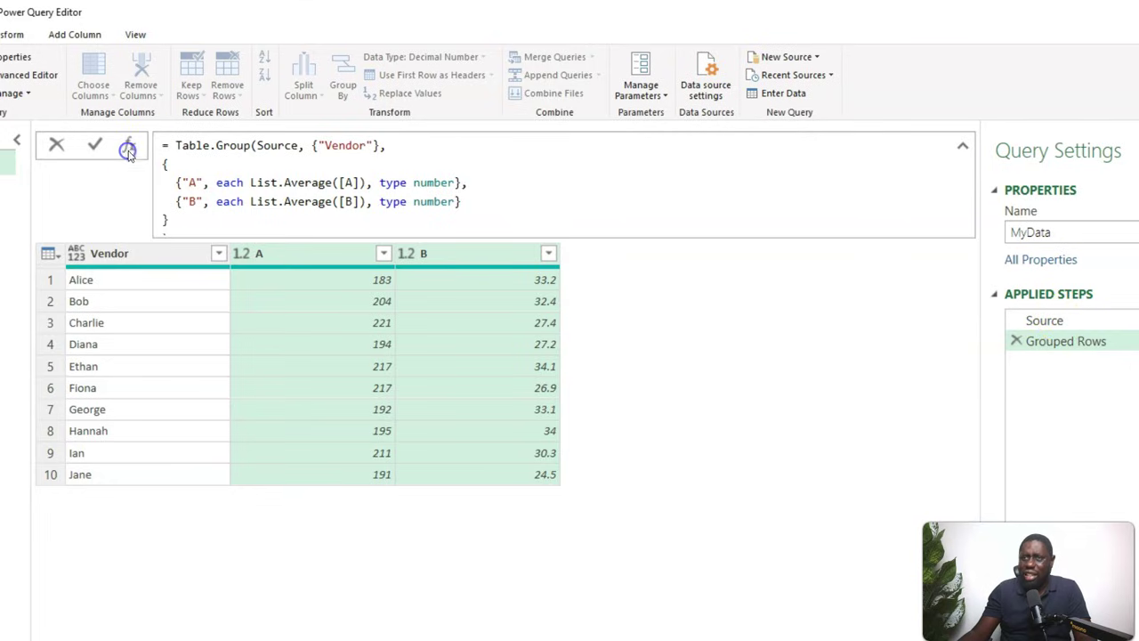
- Commit the grouping formula and add a custom step that lists the source's column names with Table.ColumnNames(Source)
{"action": "key", "text": "Return"}
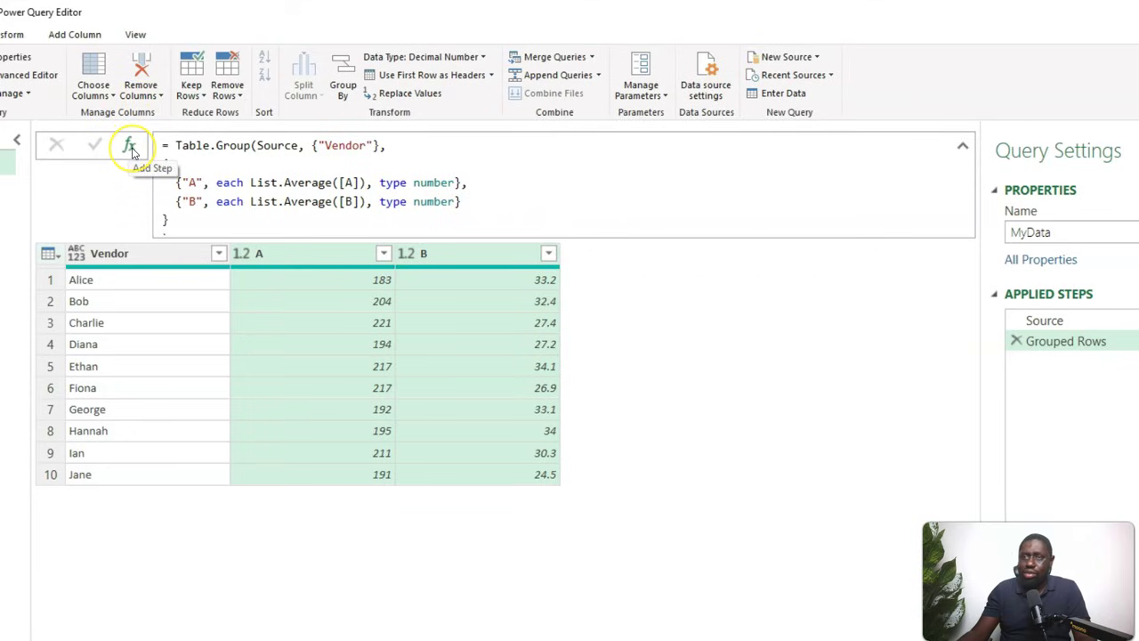
{"action": "left_click", "coordinate": [130, 148]}
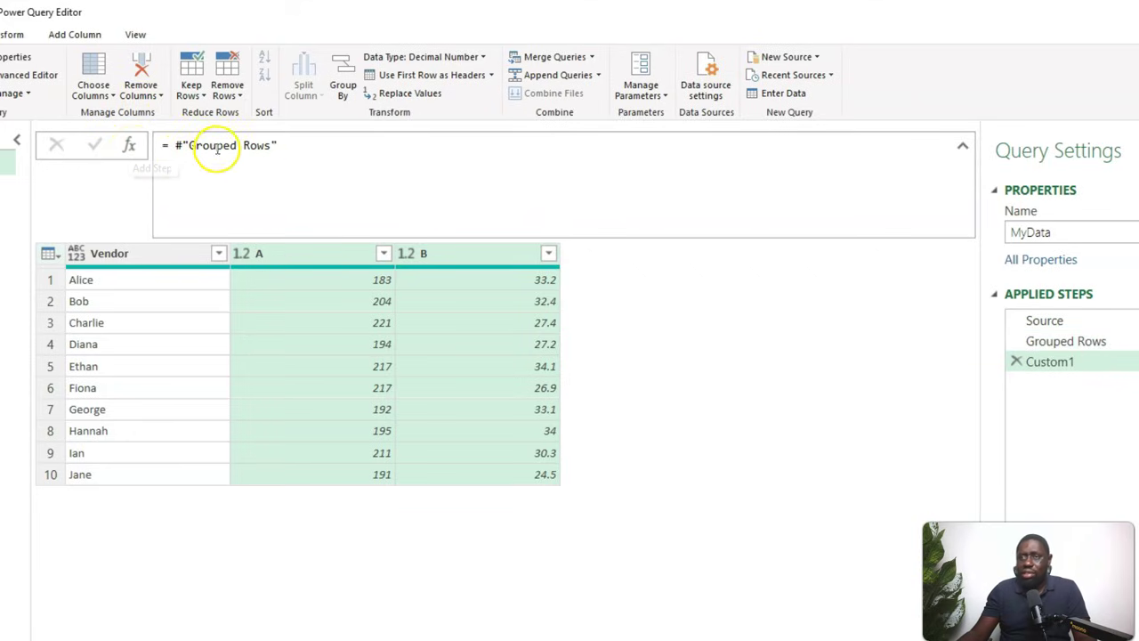
{"action": "left_click_drag", "start_coordinate": [315, 145], "coordinate": [169, 146]}
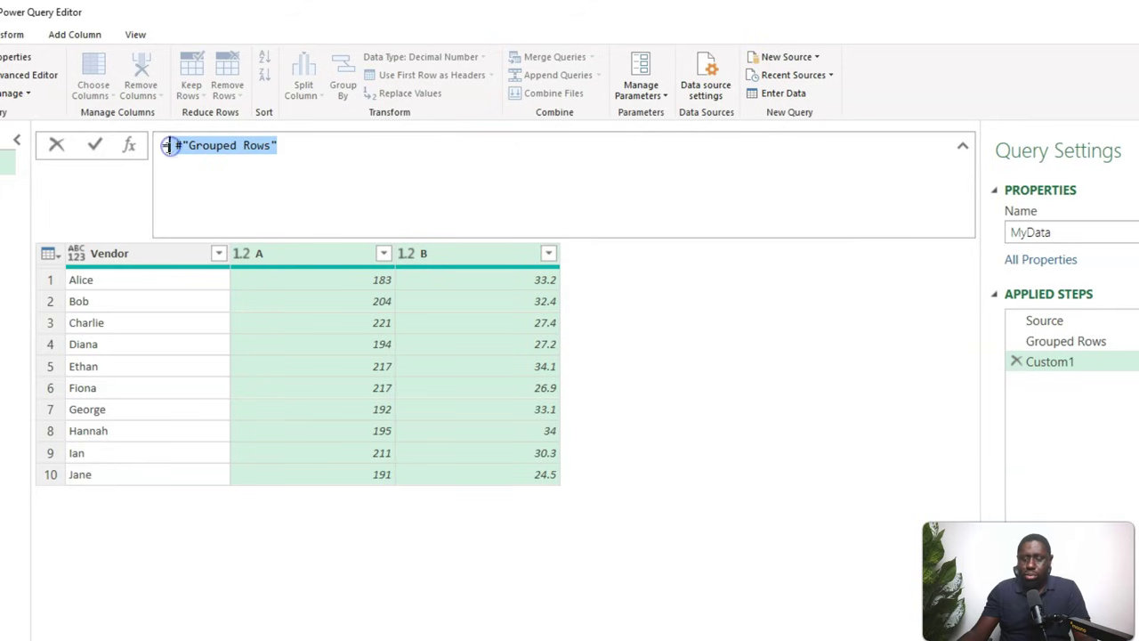
{"action": "type", "text": "tablec"}
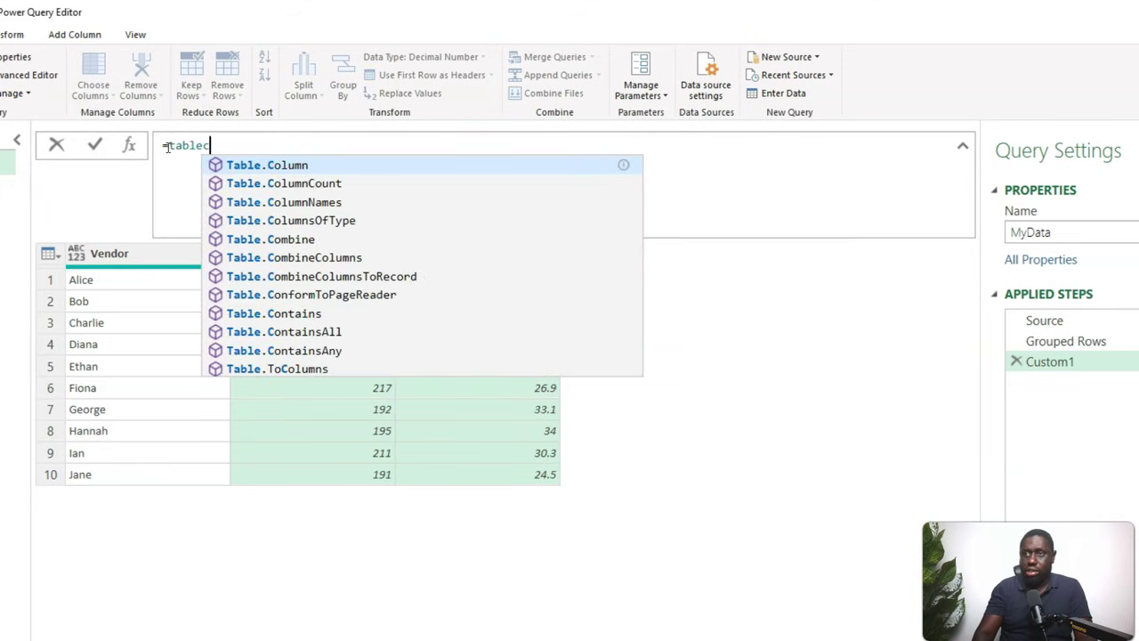
{"action": "type", "text": "olumn"}
{"action": "key", "text": "Down"}
{"action": "key", "text": "Down"}
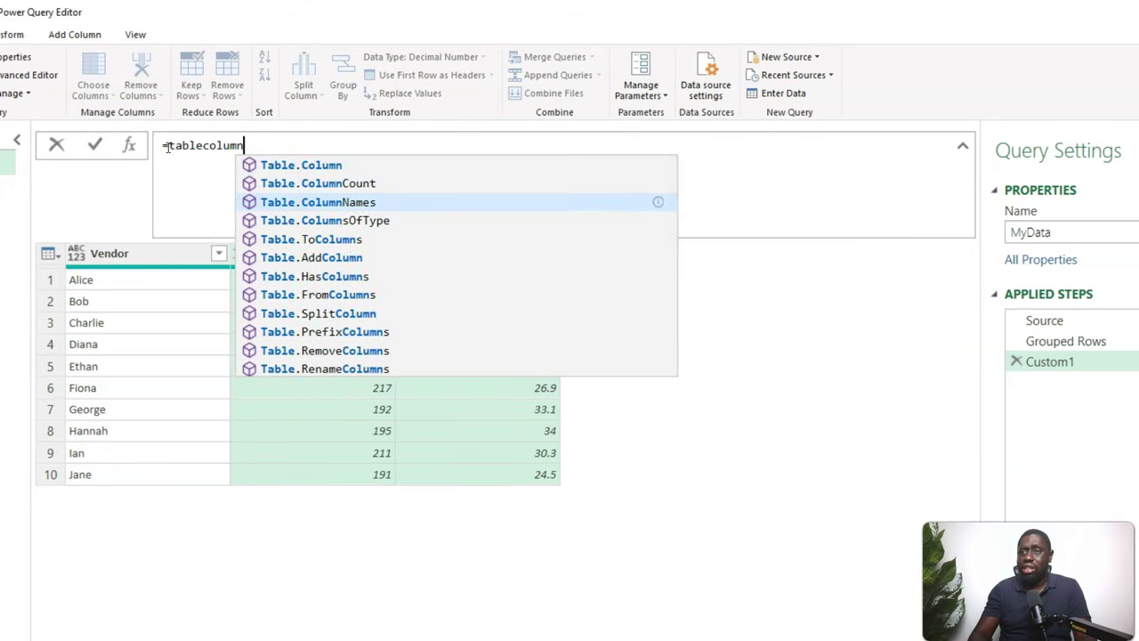
{"action": "key", "text": "Tab"}
{"action": "type", "text": "("}
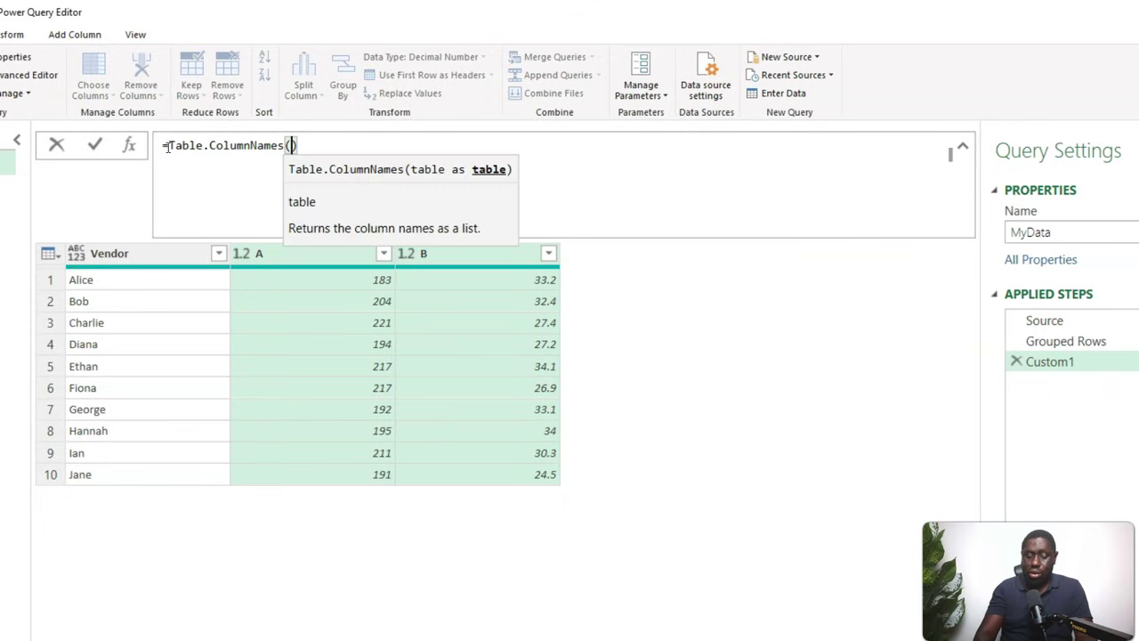
{"action": "type", "text": "Source)"}
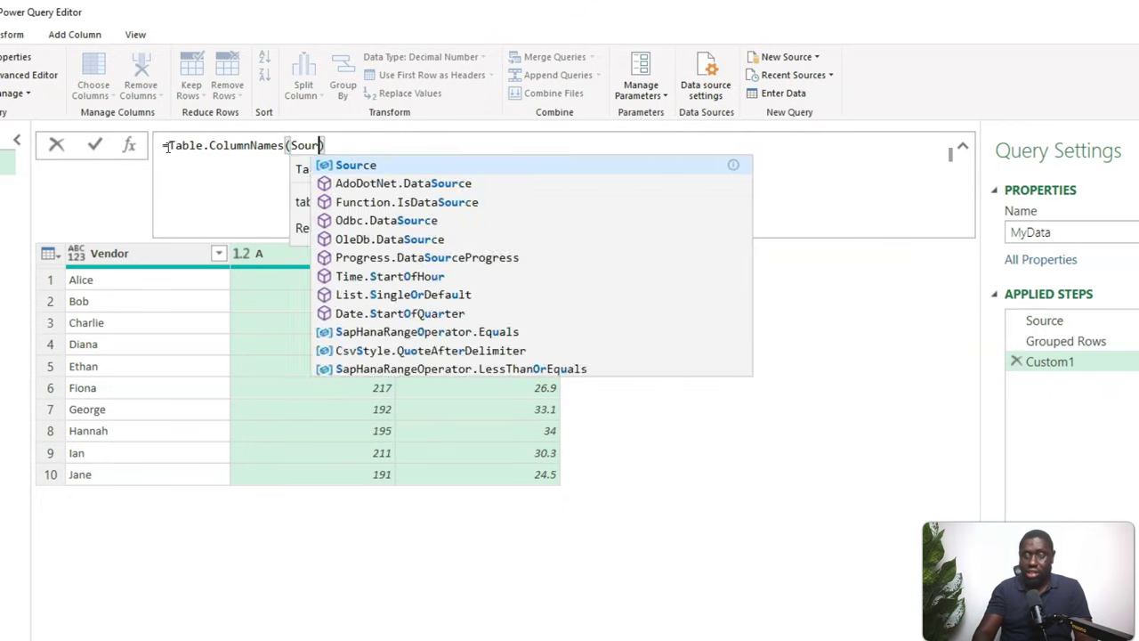
{"action": "key", "text": "Return"}
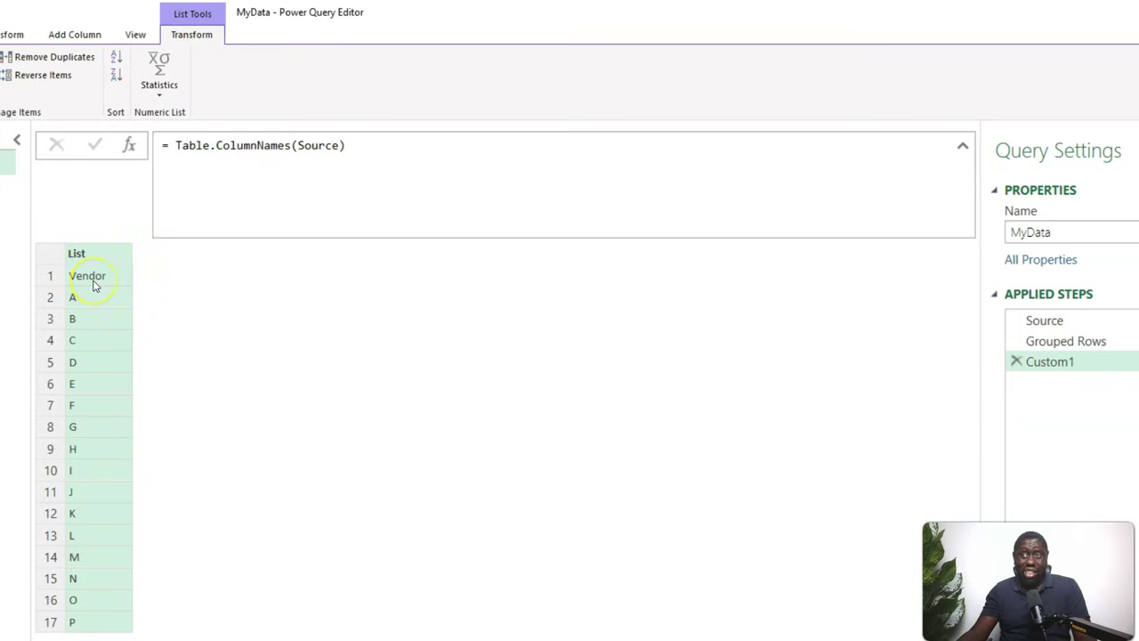
- Wrap the column names formula in List.Skip to leave Vendor out of the list
{"action": "left_click", "coordinate": [170, 145]}
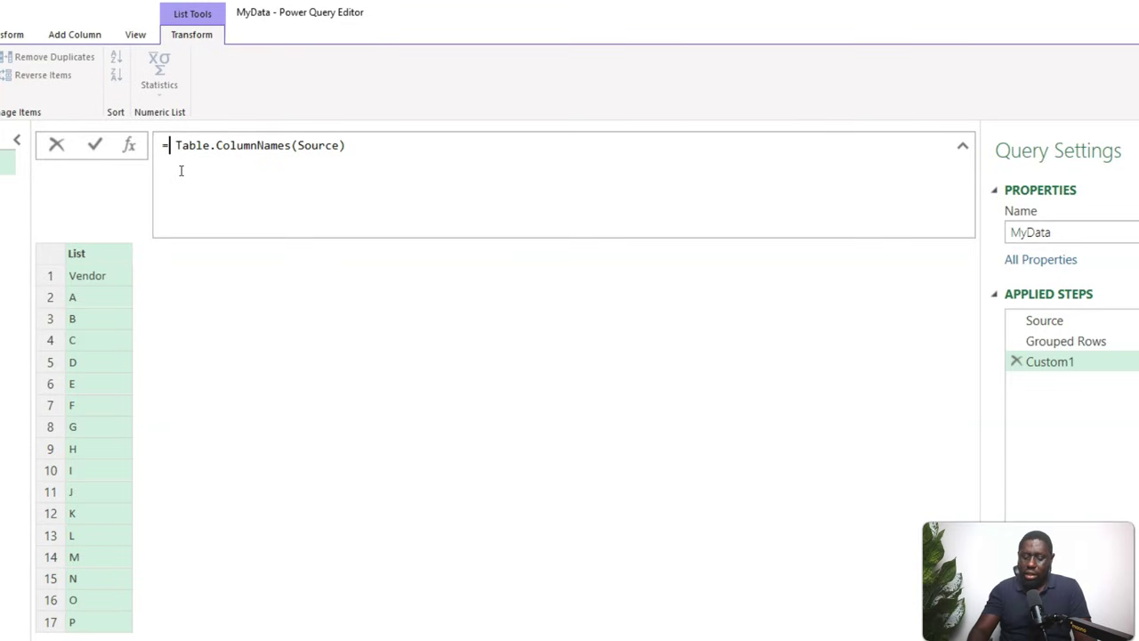
{"action": "type", "text": "listski"}
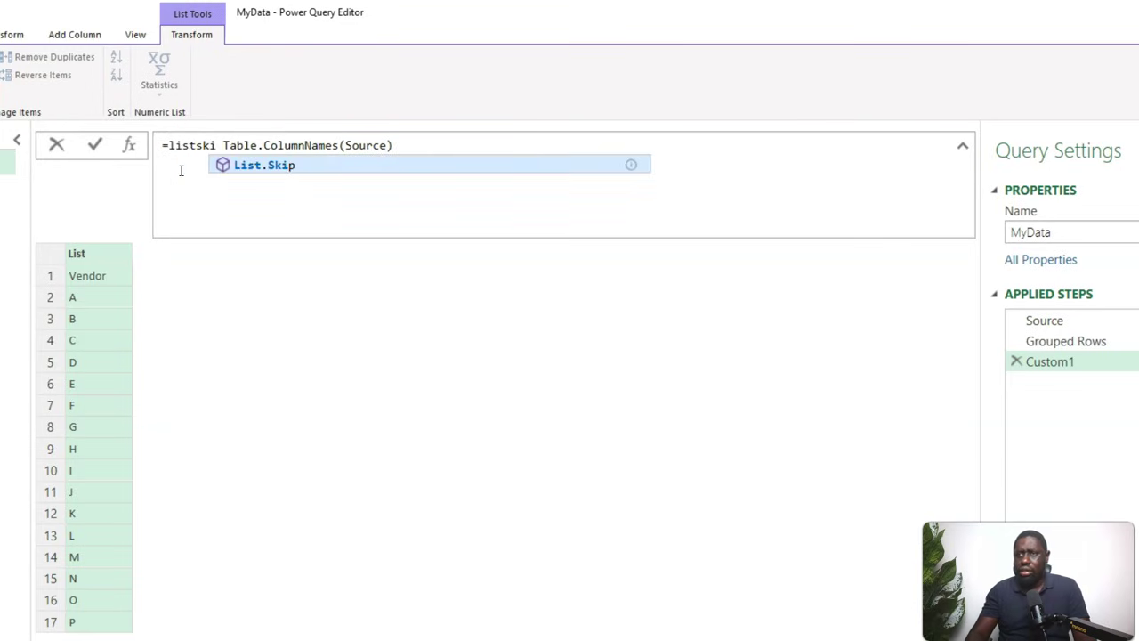
{"action": "key", "text": "Tab"}
{"action": "key", "text": "shift+End"}
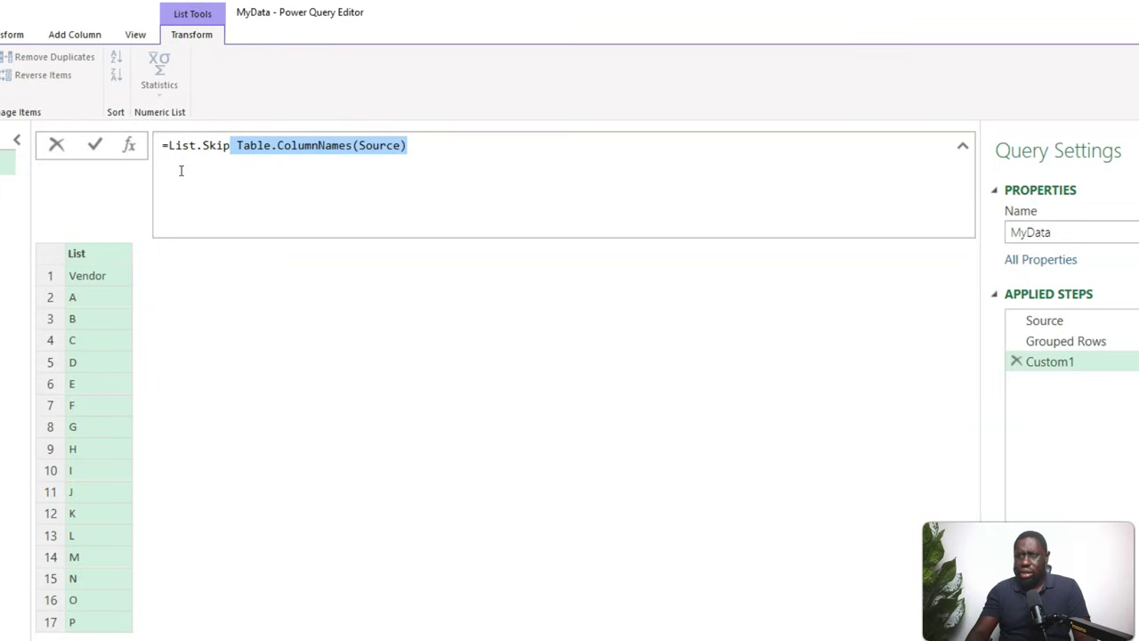
{"action": "type", "text": "("}
{"action": "key", "text": "End"}
{"action": "key", "text": "Return"}
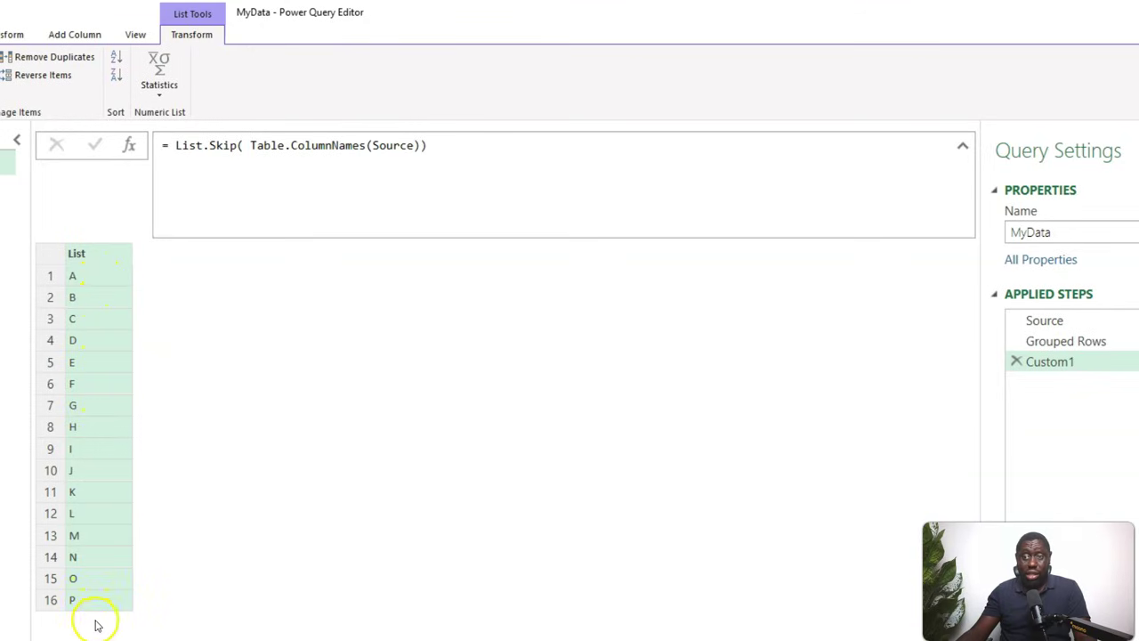
- Rename the custom step holding the column names as Columnslist
{"action": "double_click", "coordinate": [1059, 361]}
{"action": "type", "text": "Columnsli"}
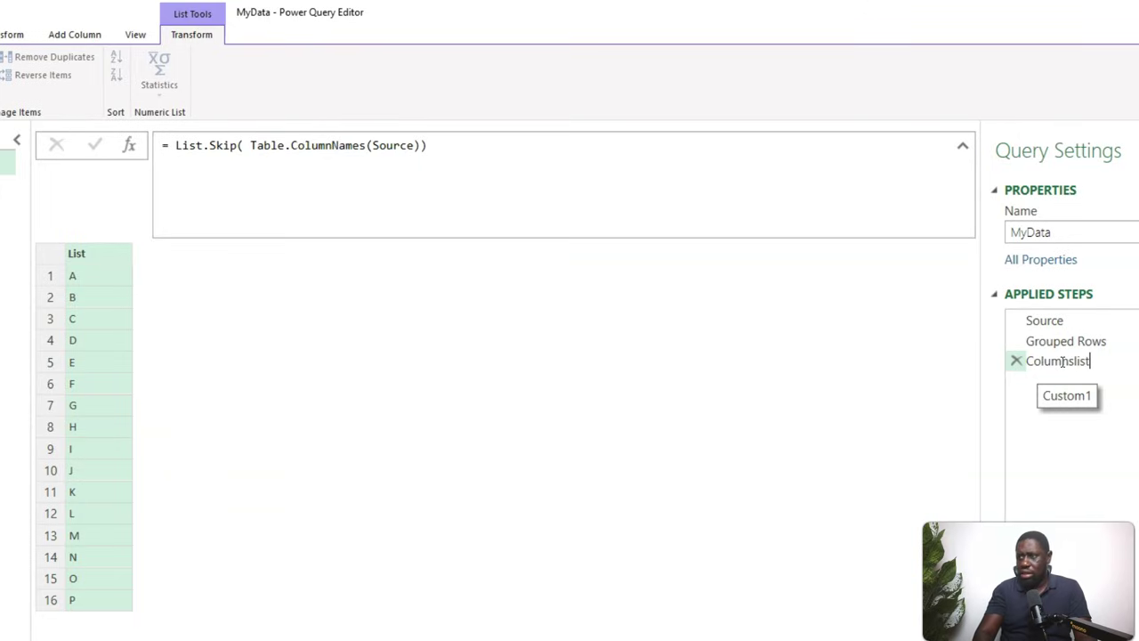
{"action": "key", "text": "Return"}
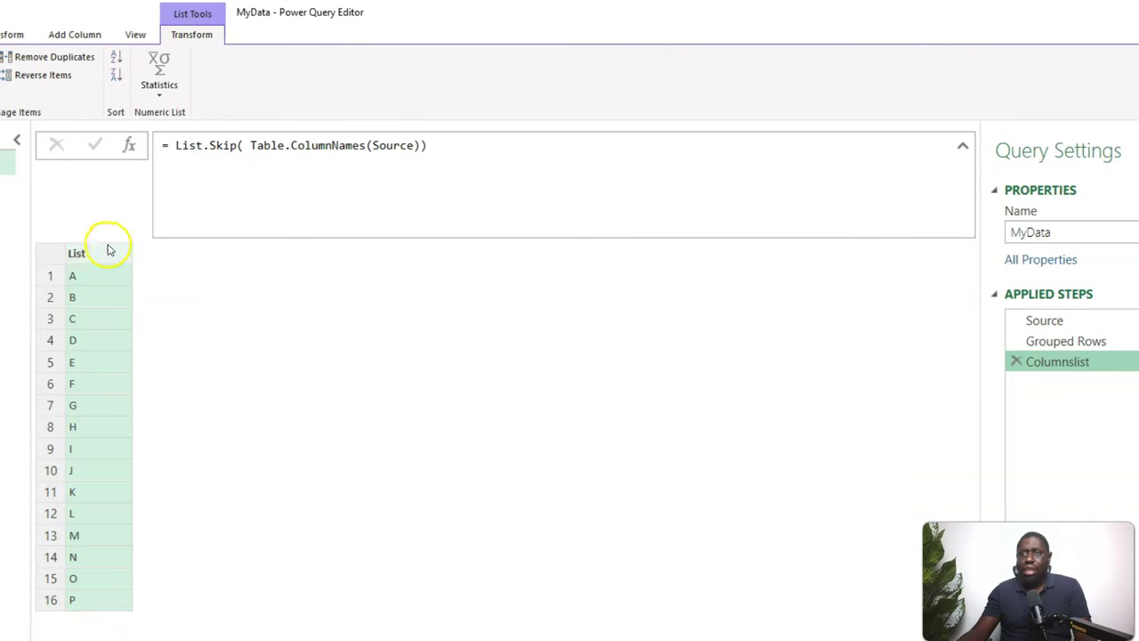
- Add a custom step and wrap Columnslist in List.Transform as its list argument
{"action": "left_click", "coordinate": [128, 146]}
{"action": "left_click", "coordinate": [178, 158]}
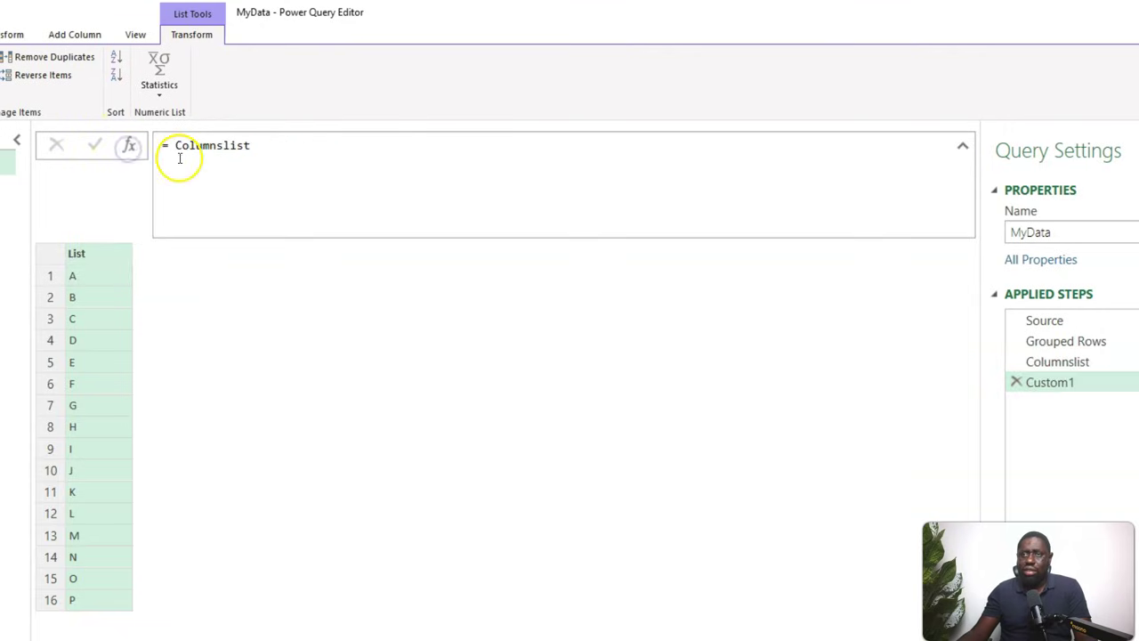
{"action": "double_click", "coordinate": [178, 147]}
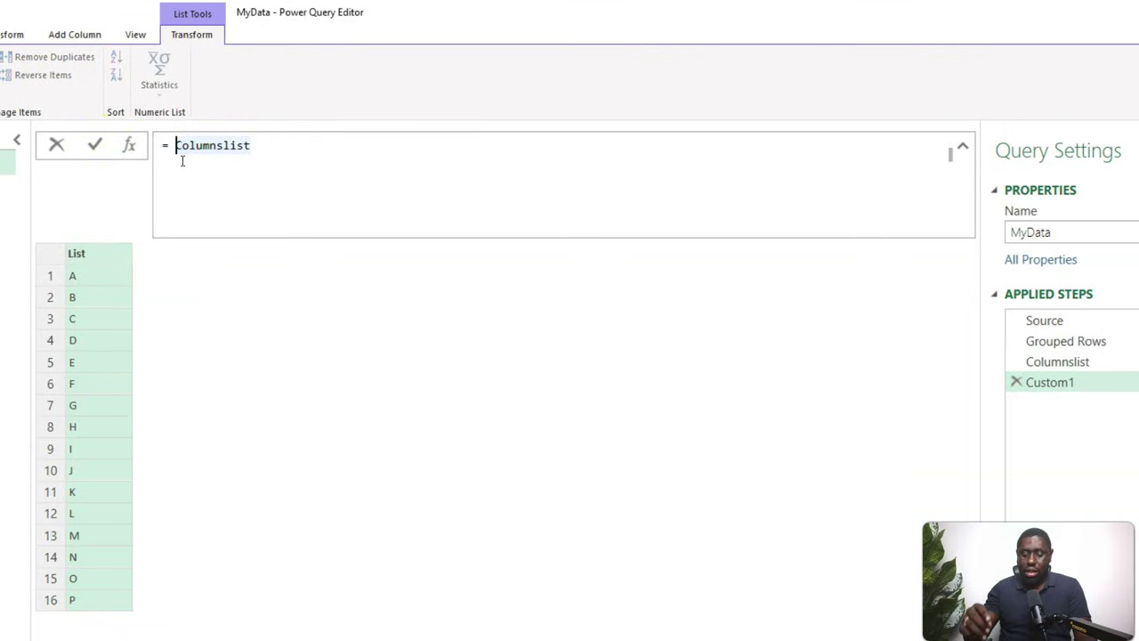
{"action": "type", "text": "List.Transform"}
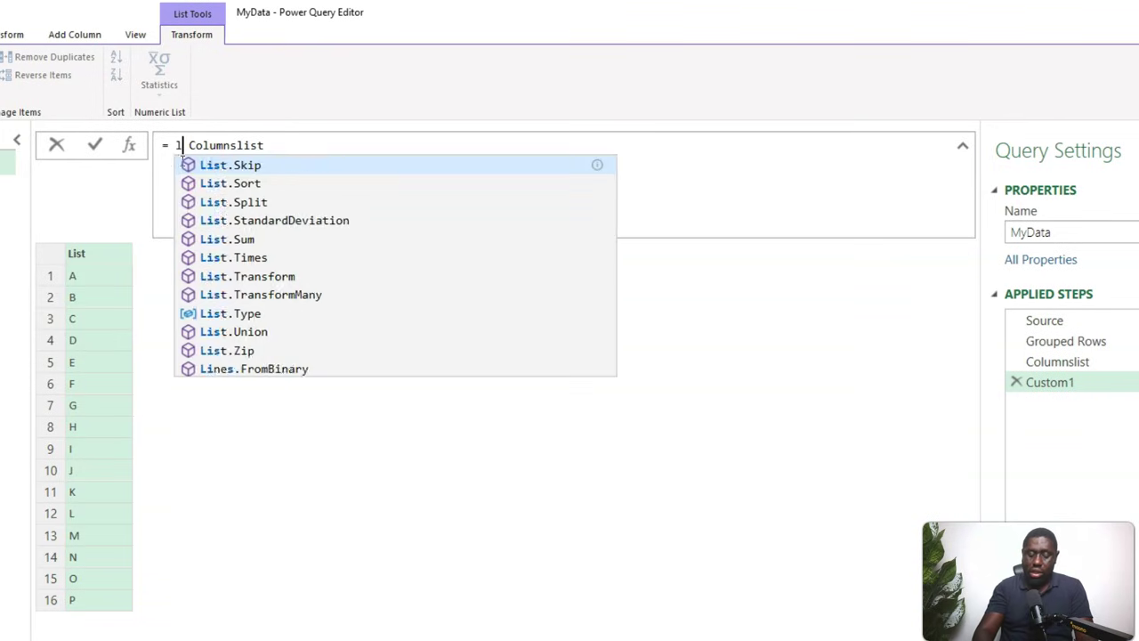
{"action": "key", "text": "Tab"}
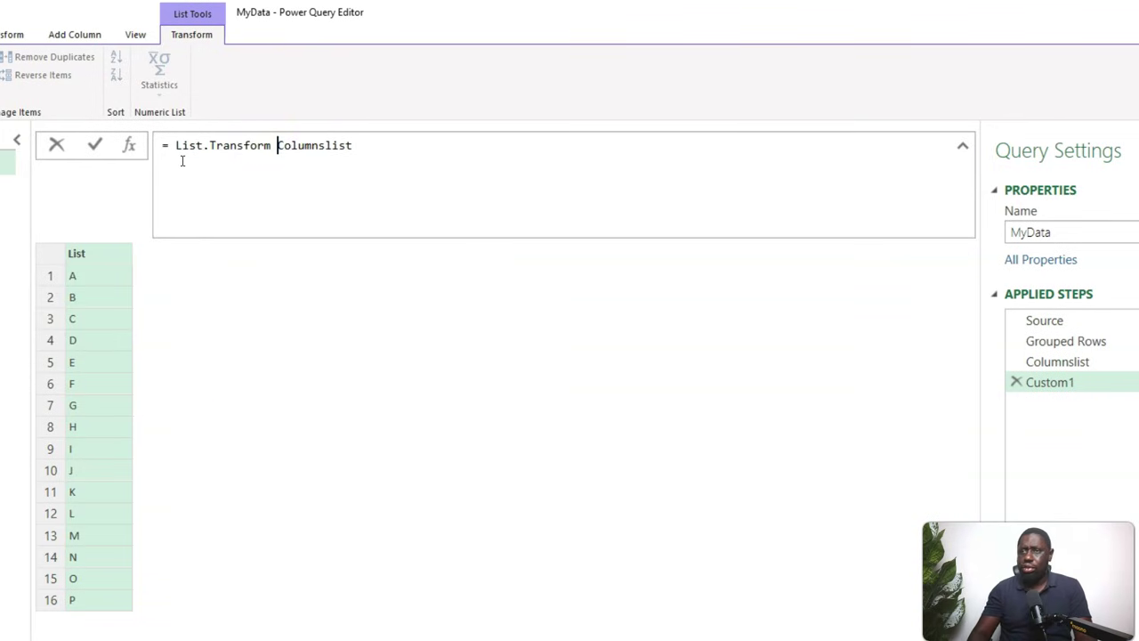
{"action": "type", "text": "("}
{"action": "left_click", "coordinate": [320, 144]}
{"action": "left_click", "coordinate": [382, 143]}
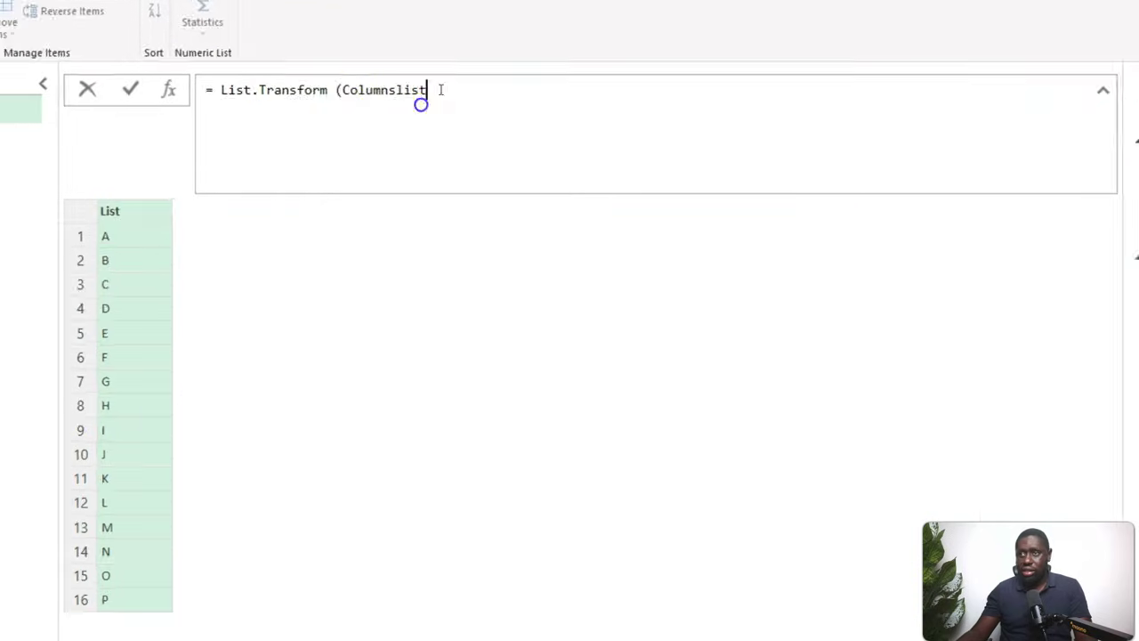
{"action": "type", "text": ","}
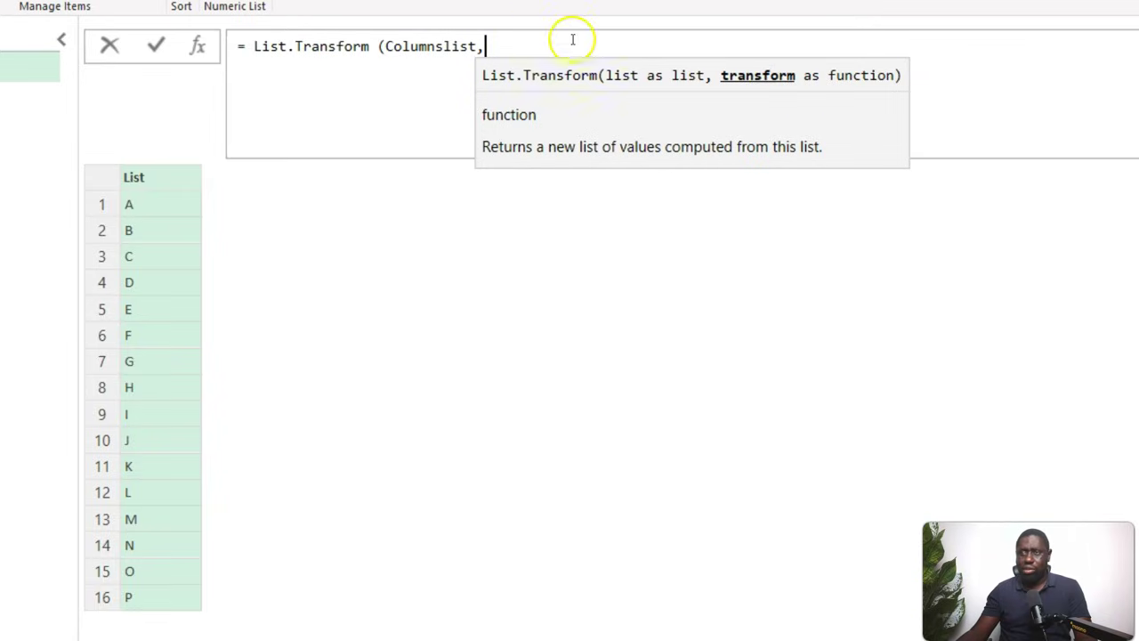
- Complete List.Transform with the function (x)=>x as its transform argument and commit the formula
{"action": "type", "text": "(x)=>"}
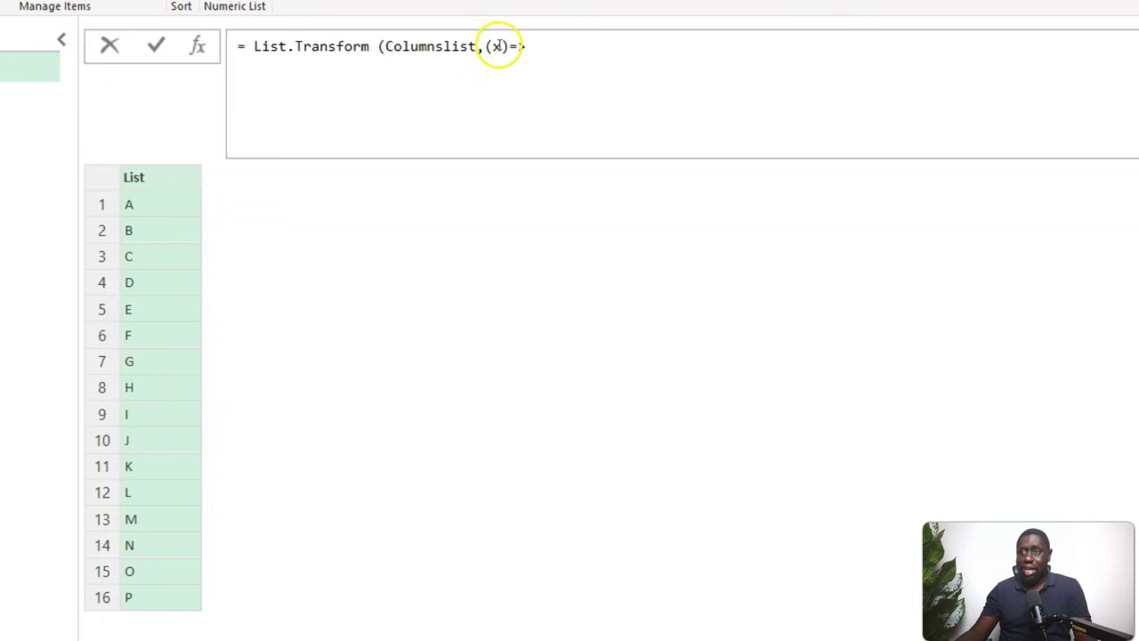
{"action": "key", "text": "ctrl+shift+plus"}
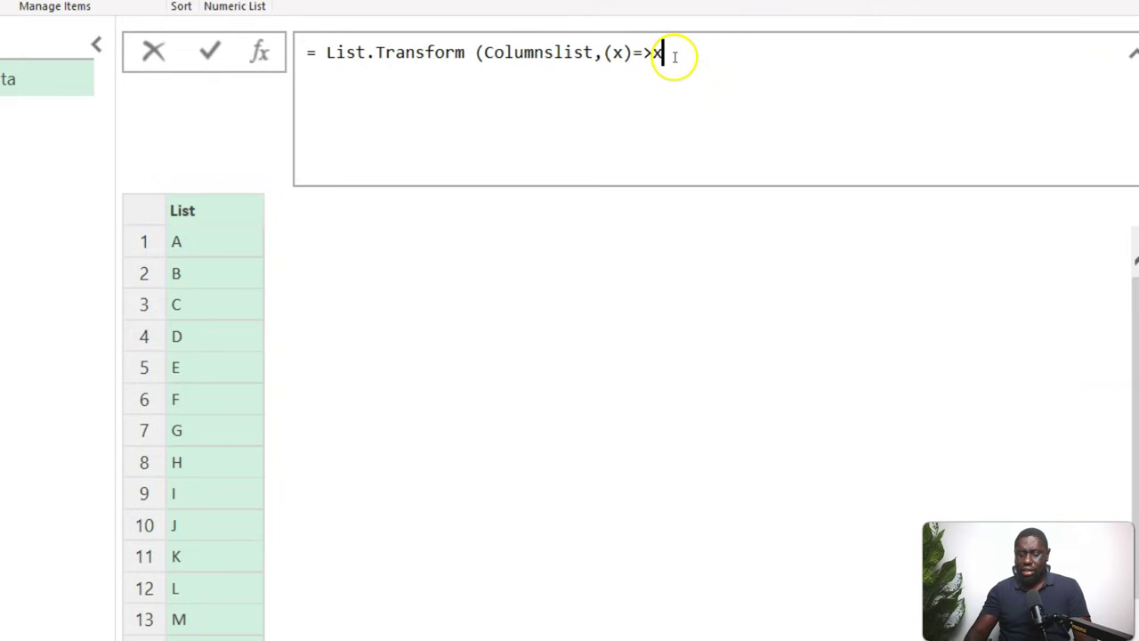
{"action": "type", "text": ")"}
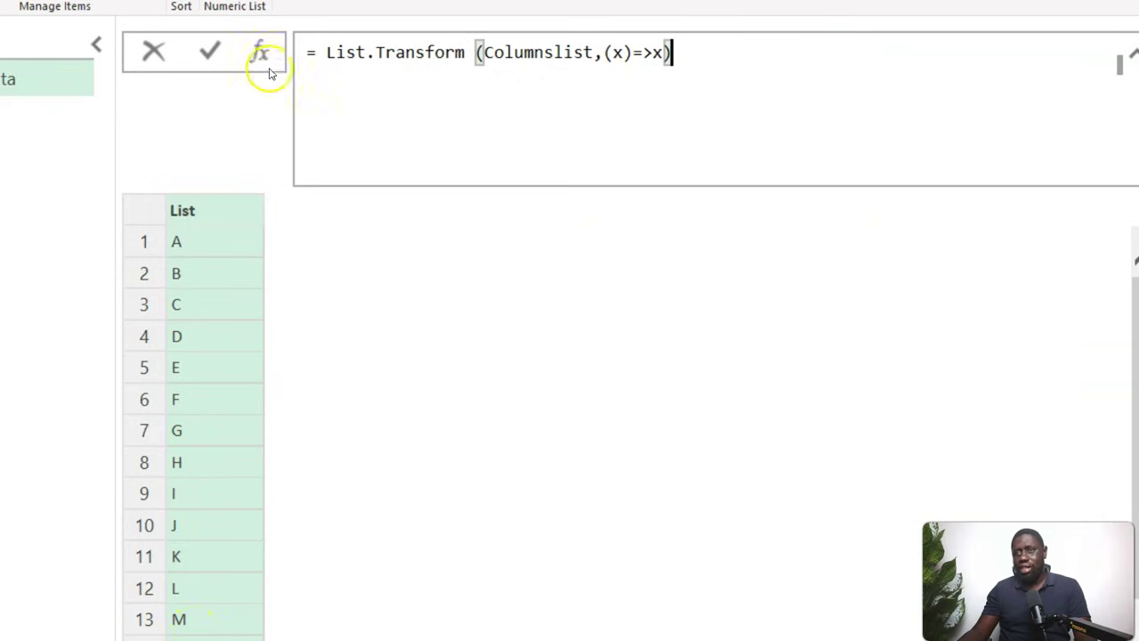
{"action": "left_click", "coordinate": [208, 51]}
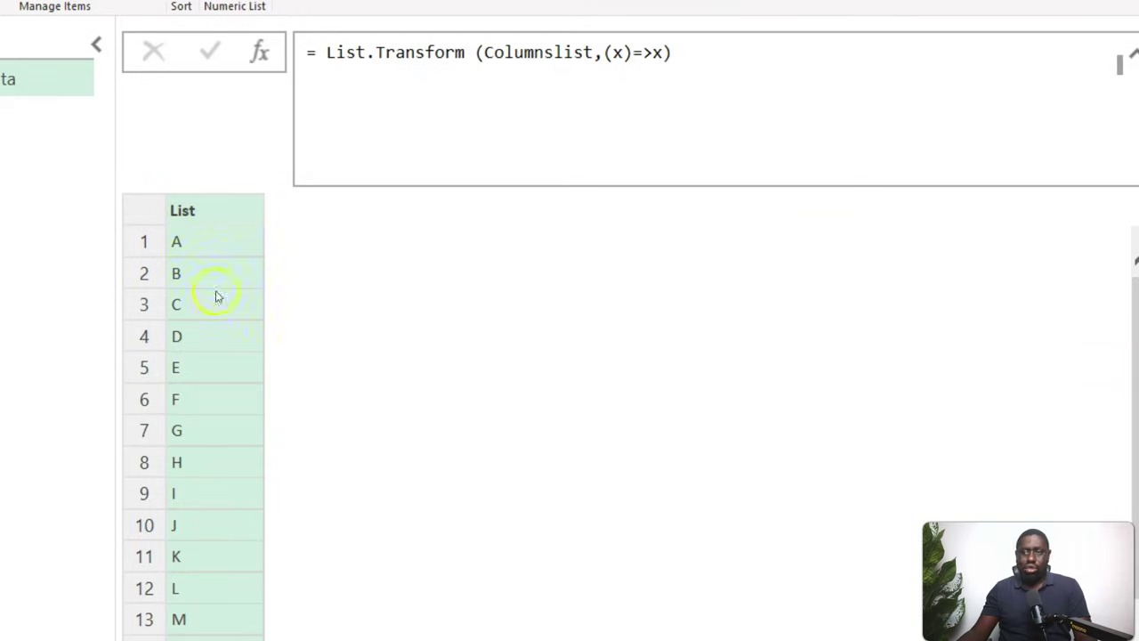
- Append the suffix "_Agg" to x in the List.Transform function and commit the formula
{"action": "left_click", "coordinate": [668, 53]}
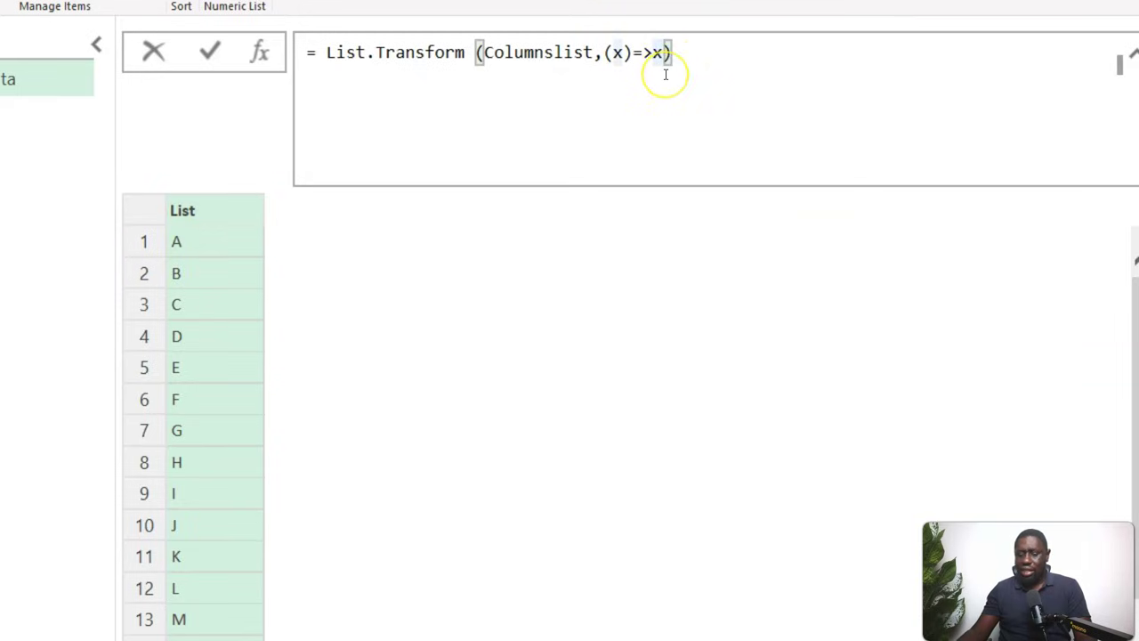
{"action": "type", "text": "&\"_Ag"}
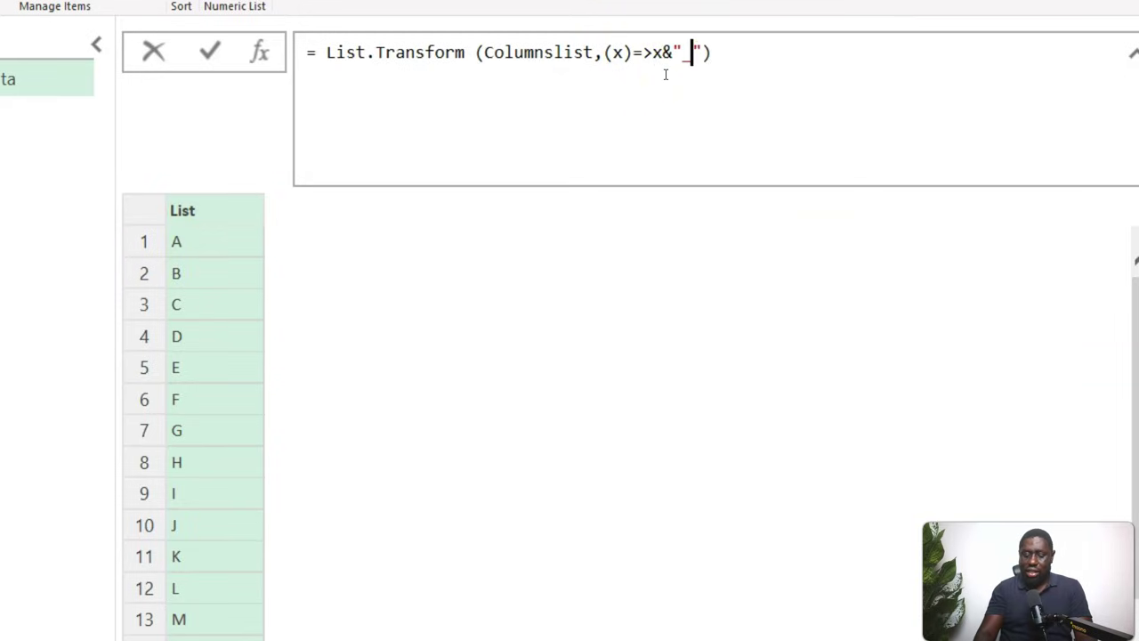
{"action": "type", "text": "g"}
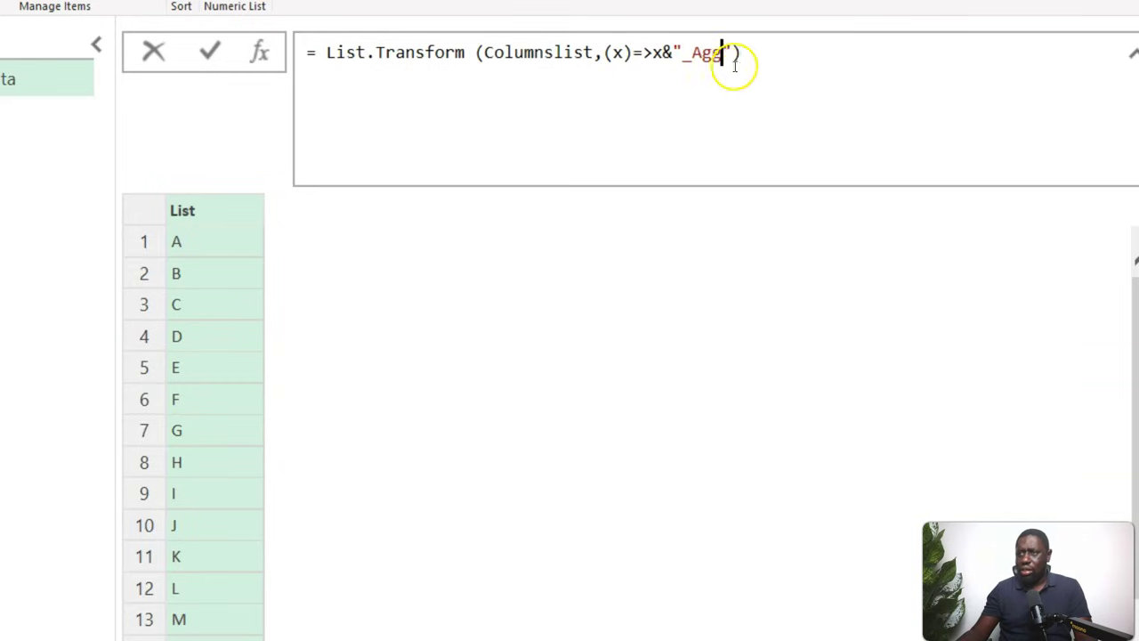
{"action": "key", "text": "Return"}
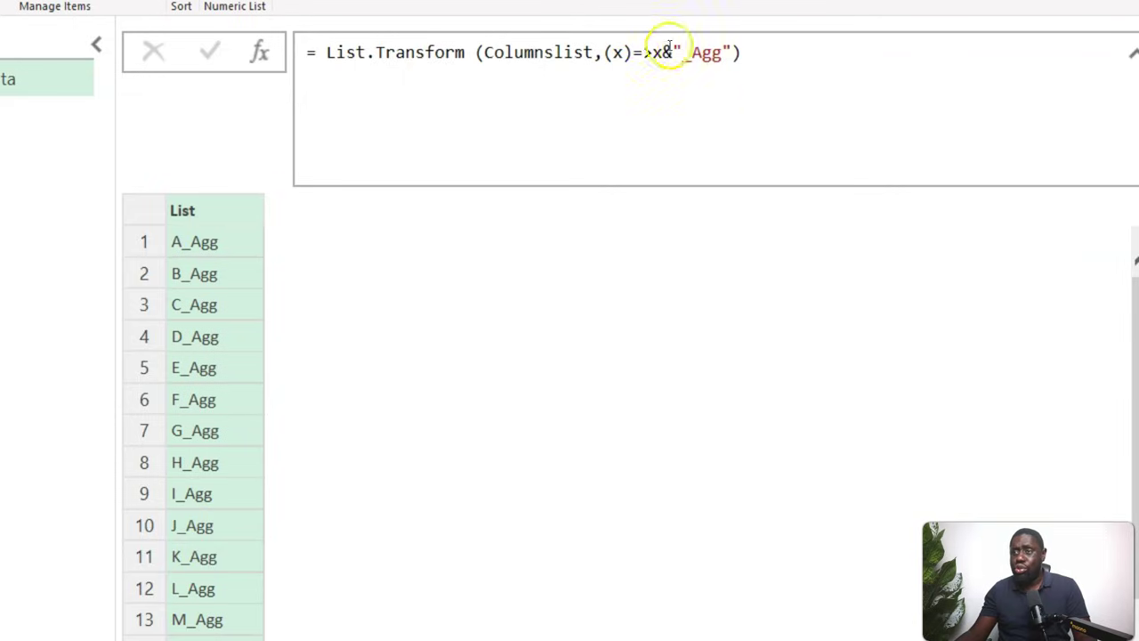
- Remove the &"_Agg" suffix so the List.Transform function is (x)=>x again
{"action": "left_click_drag", "start_coordinate": [653, 53], "coordinate": [735, 55]}
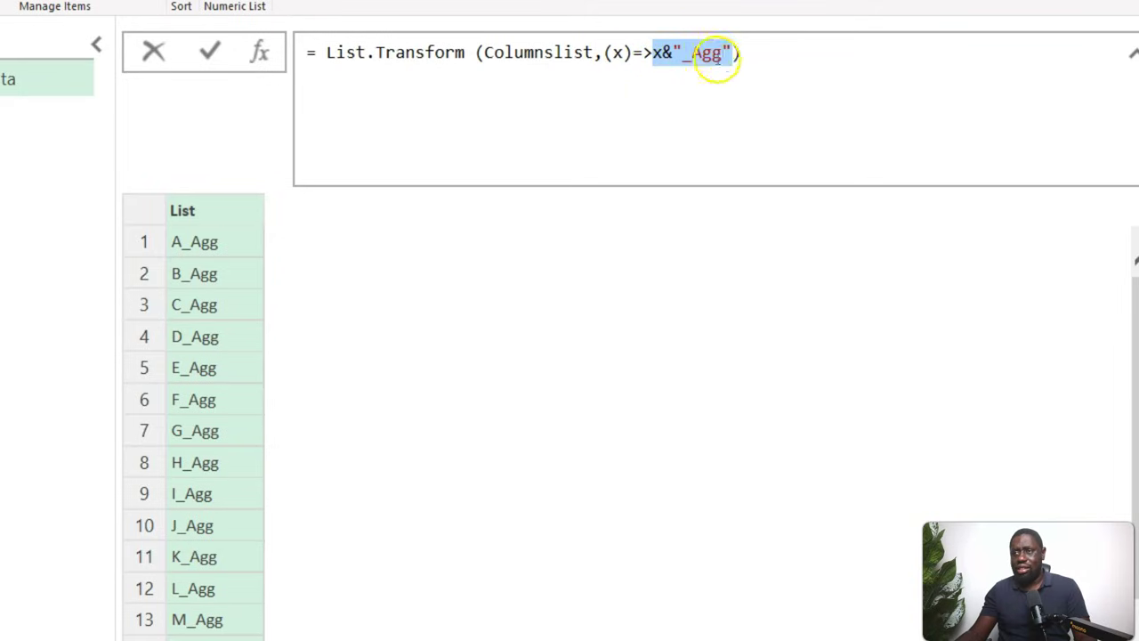
{"action": "left_click", "coordinate": [736, 52]}
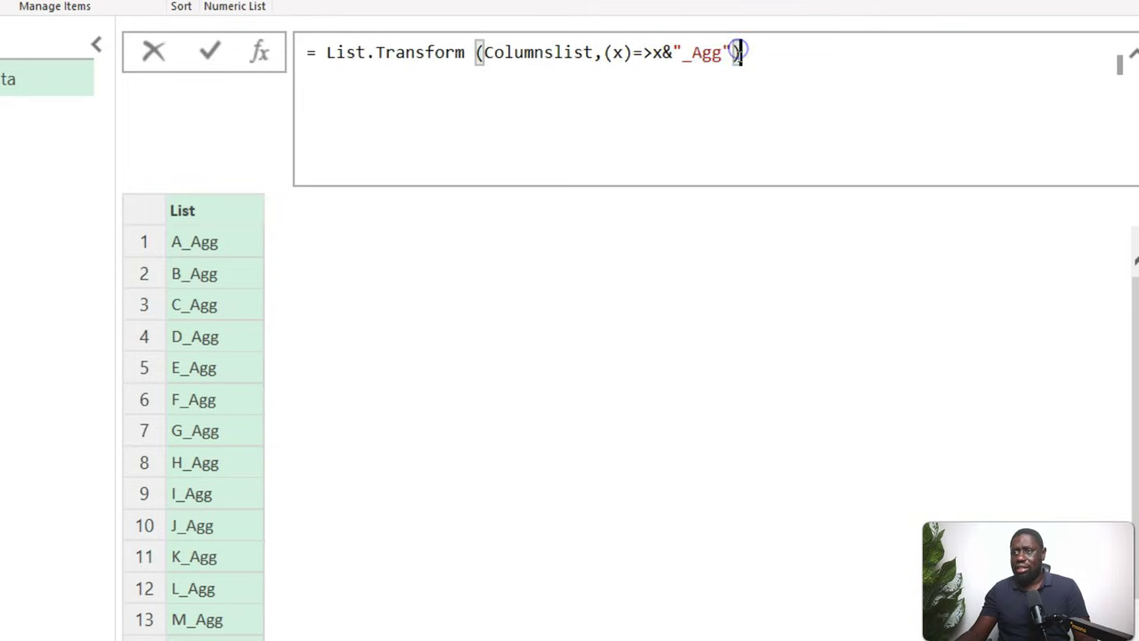
{"action": "key", "text": "BackSpace"}
{"action": "key", "text": "BackSpace"}
{"action": "key", "text": "BackSpace"}
{"action": "key", "text": "BackSpace"}
{"action": "key", "text": "BackSpace"}
{"action": "key", "text": "BackSpace"}
{"action": "key", "text": "BackSpace"}
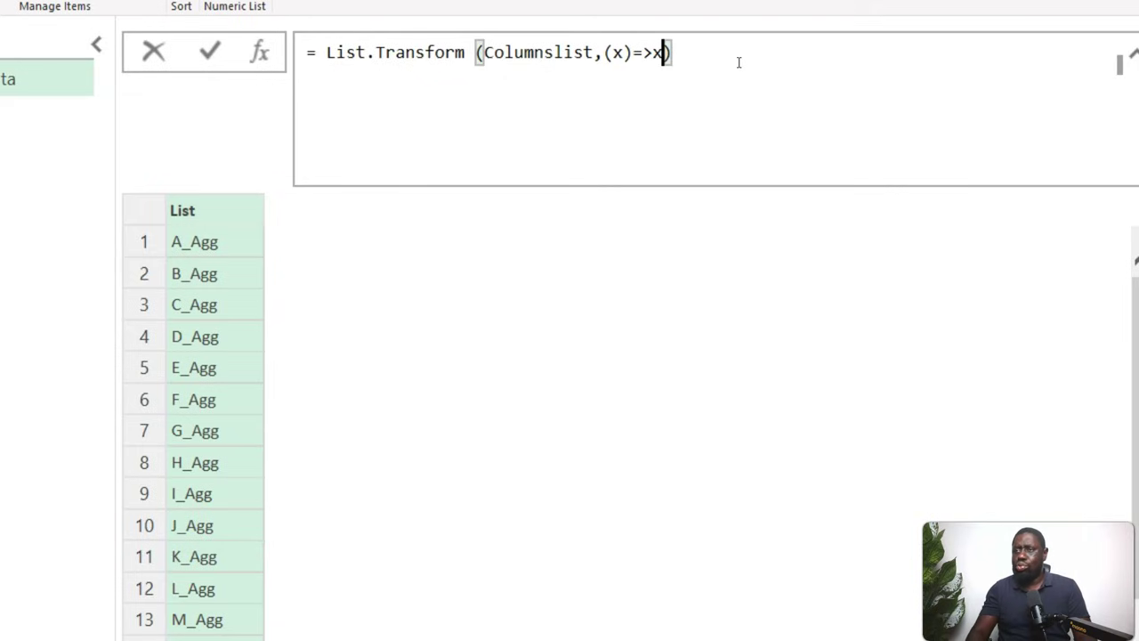
- Break the List.Transform formula after Columnslist so the (x)=> function sits on its own line
{"action": "key", "text": "Left"}
{"action": "key", "text": "Left"}
{"action": "key", "text": "Left"}
{"action": "key", "text": "Left"}
{"action": "key", "text": "Left"}
{"action": "key", "text": "Left"}
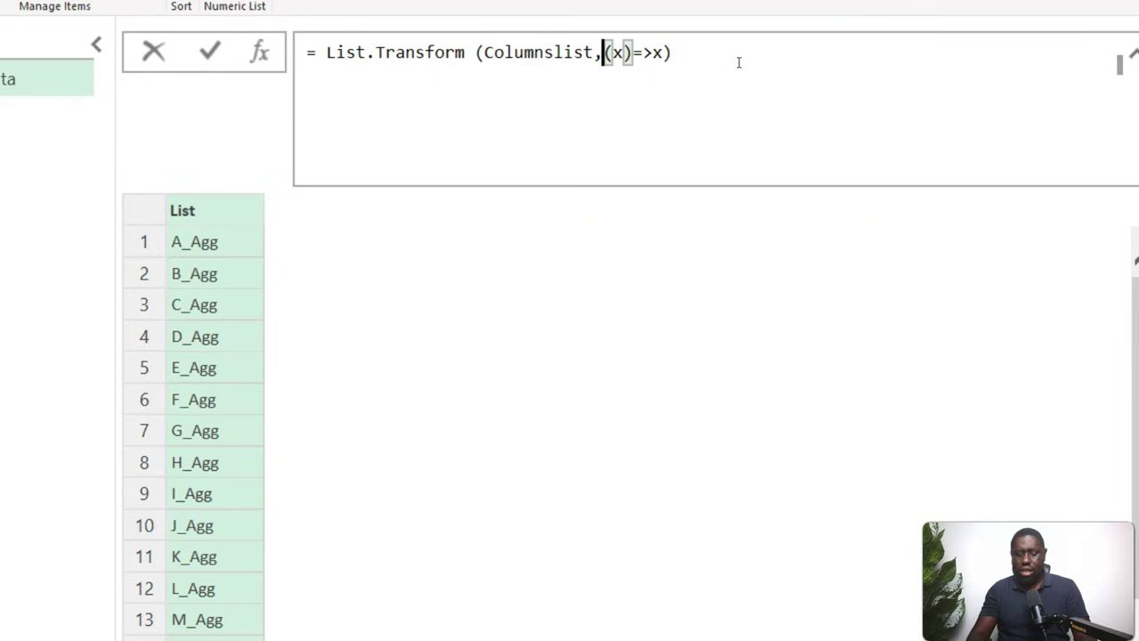
{"action": "key", "text": "shift+Return"}
- Replace the function's x result with a list in curly braces whose first item is x
{"action": "left_click", "coordinate": [396, 80]}
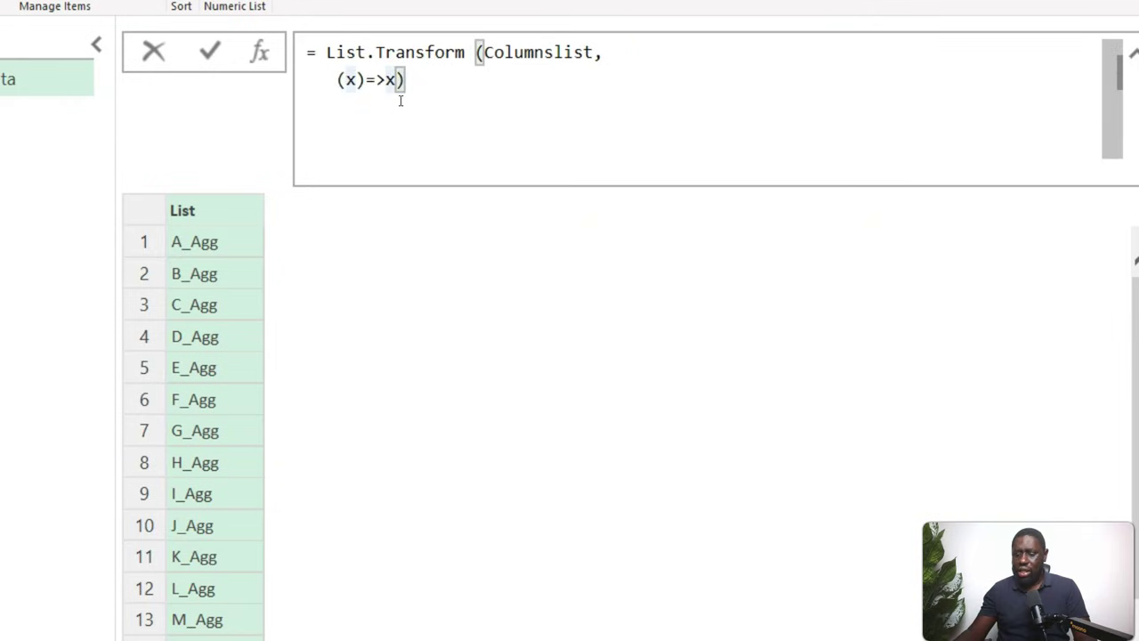
{"action": "key", "text": "BackSpace"}
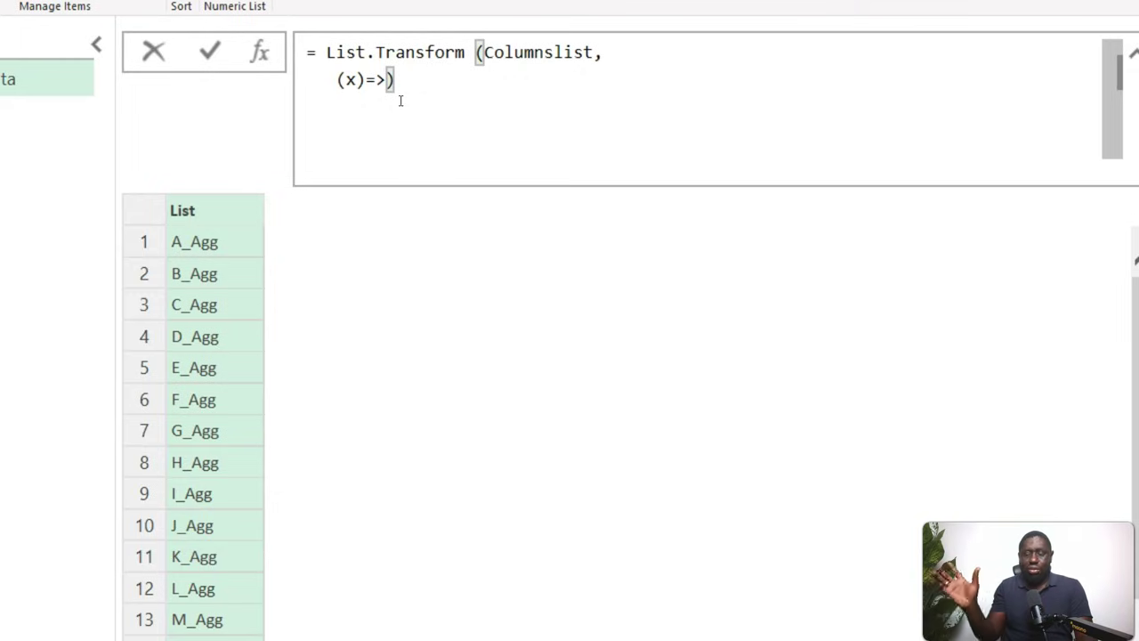
{"action": "type", "text": "{}"}
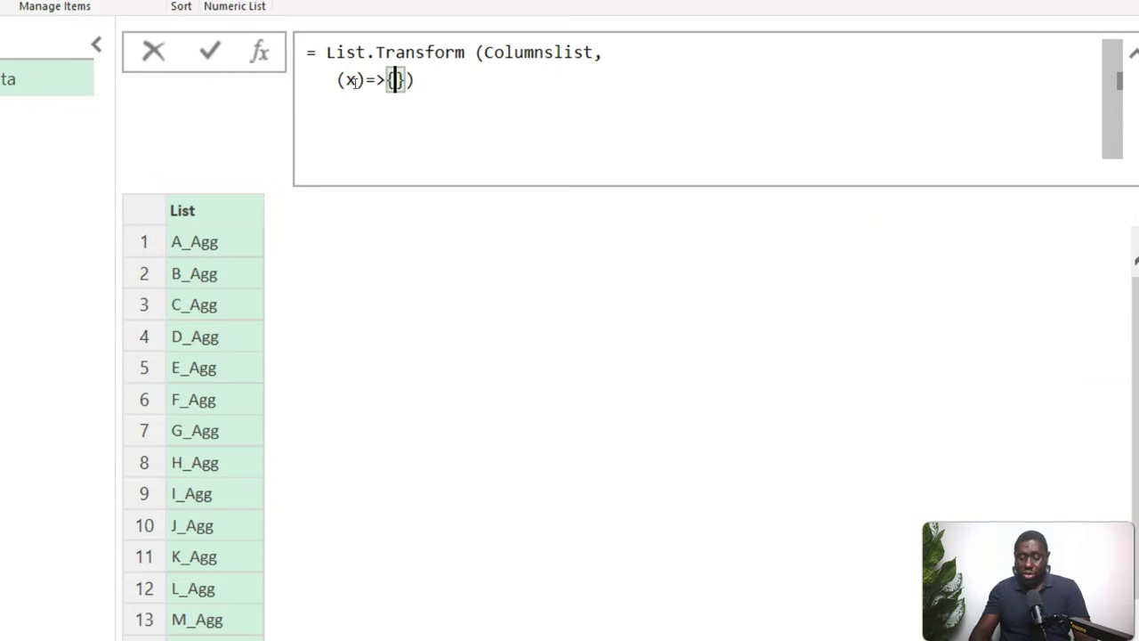
{"action": "type", "text": "x,"}
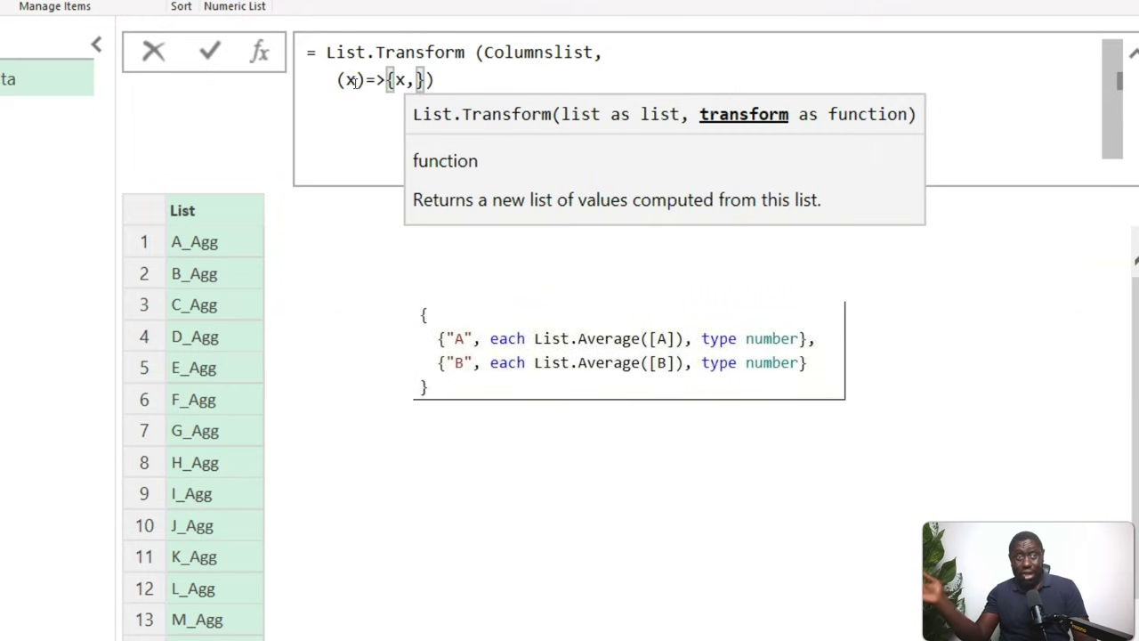
- Add each List.Average() as the second item of the inner list and commit the formula
{"action": "type", "text": "eac"}
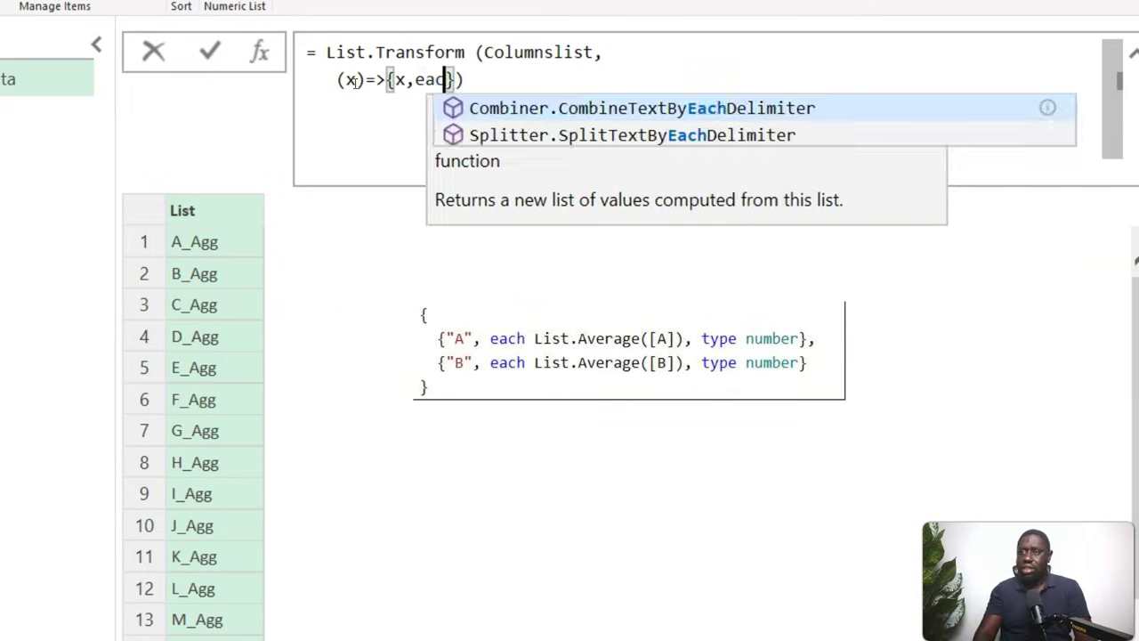
{"action": "type", "text": "h listavera"}
{"action": "key", "text": "Tab"}
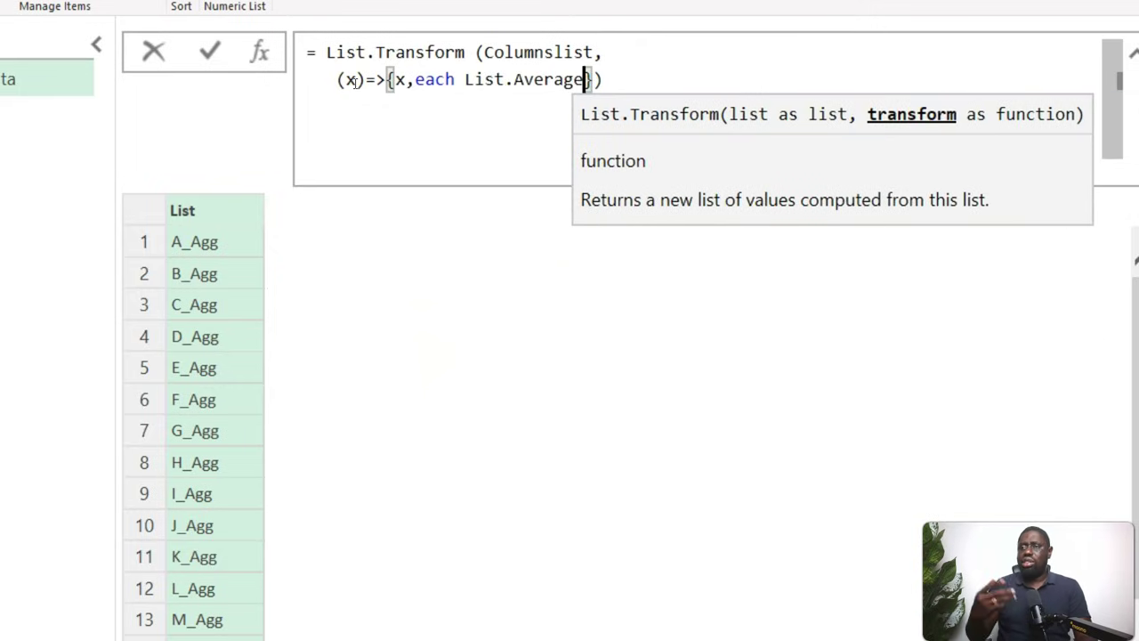
{"action": "type", "text": "("}
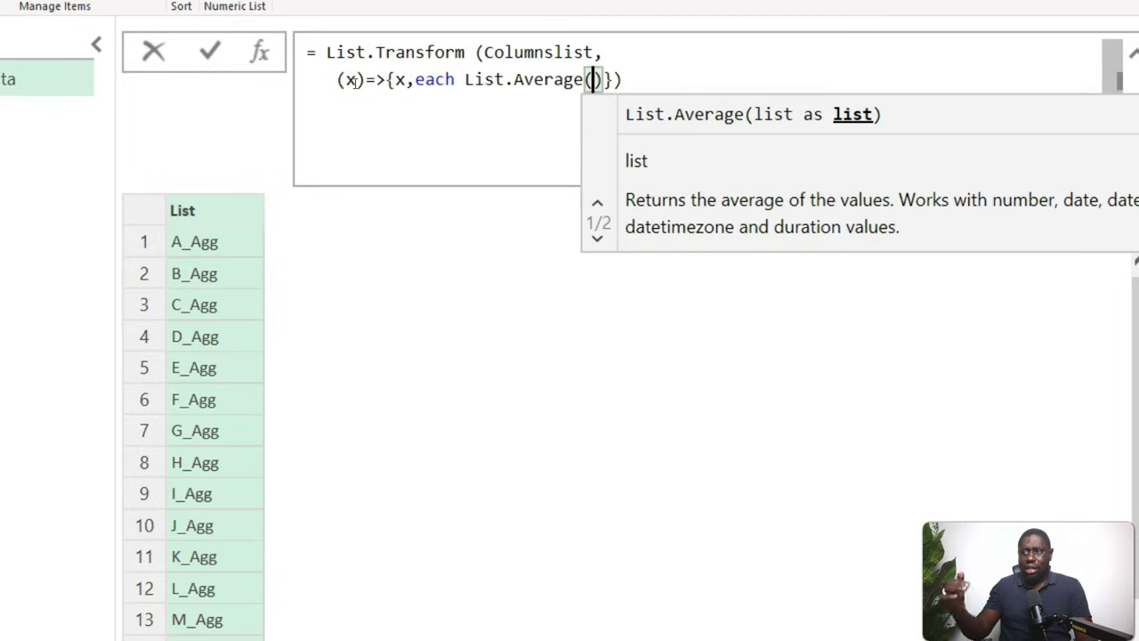
{"action": "key", "text": "Escape"}
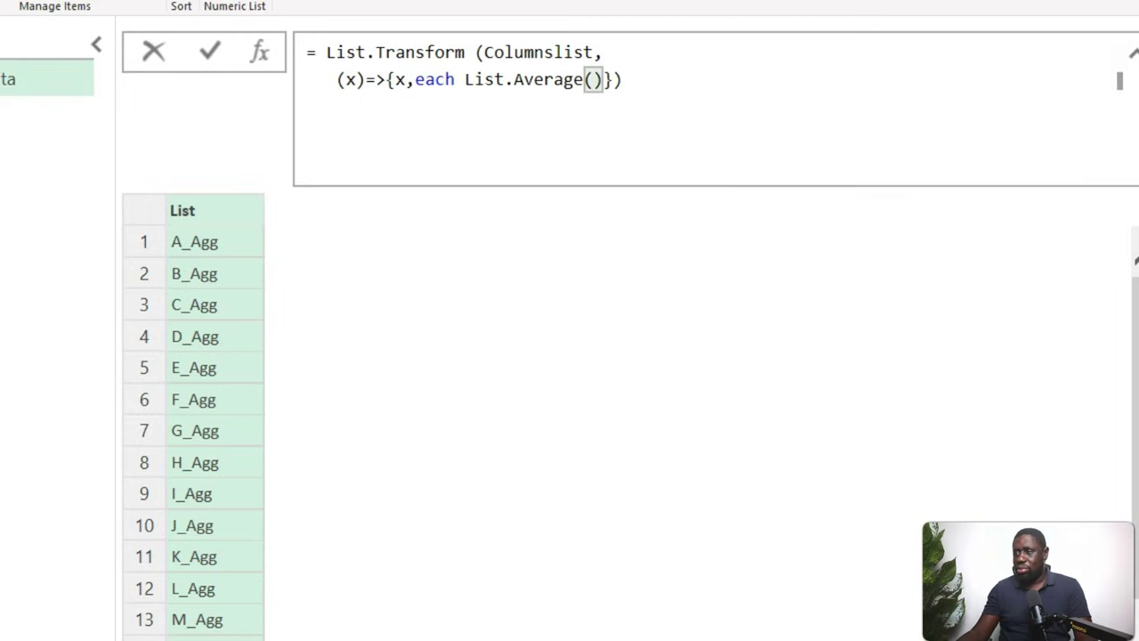
{"action": "key", "text": "Return"}
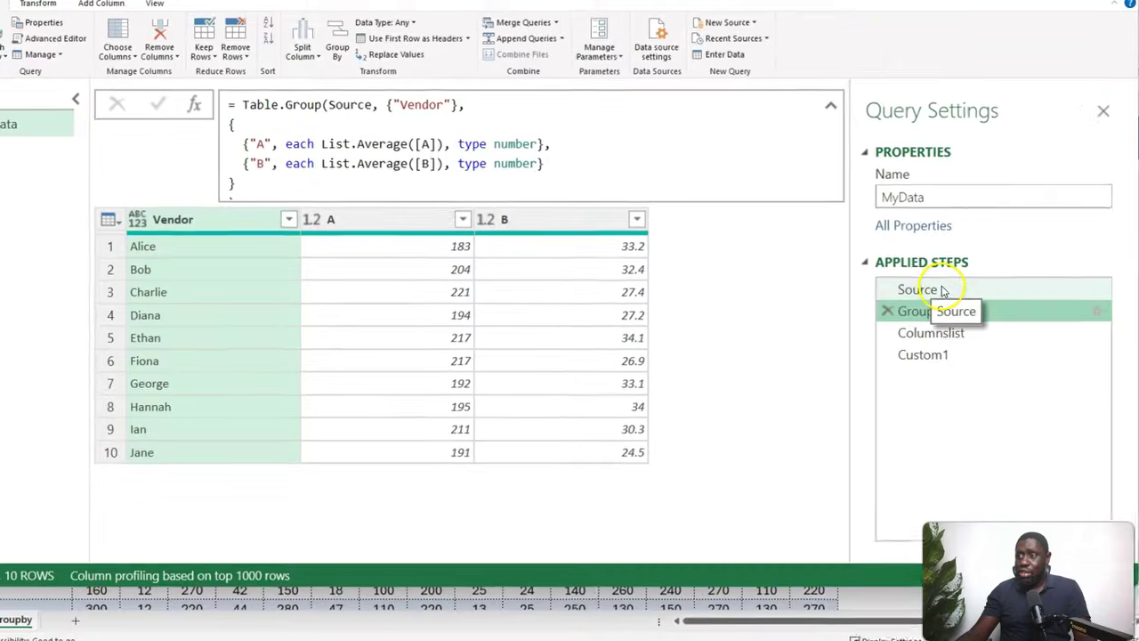
- In the Custom1 step's List.Transform formula, nest a Table.Column() call inside List.Average()
{"action": "left_click", "coordinate": [927, 287]}
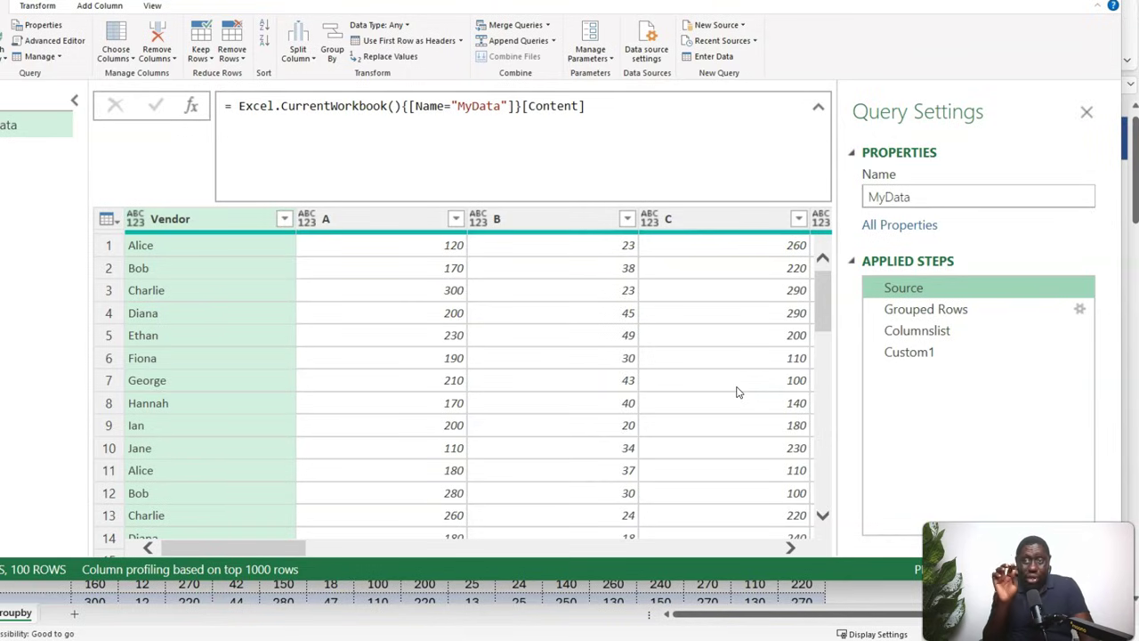
{"action": "left_click", "coordinate": [919, 352]}
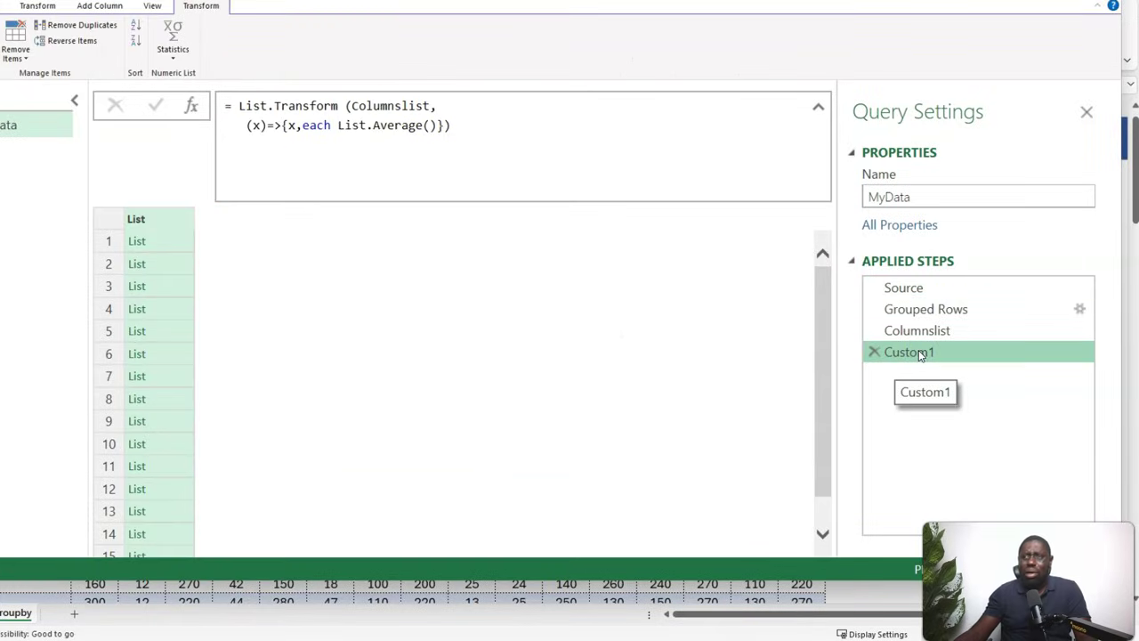
{"action": "left_click", "coordinate": [431, 126]}
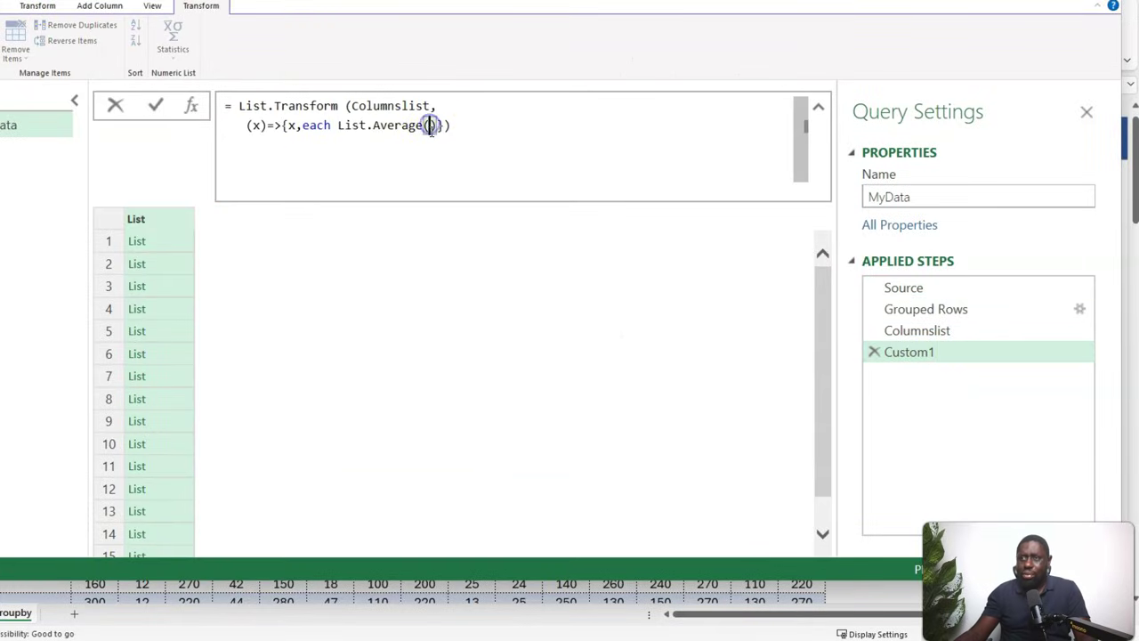
{"action": "type", "text": "Table."}
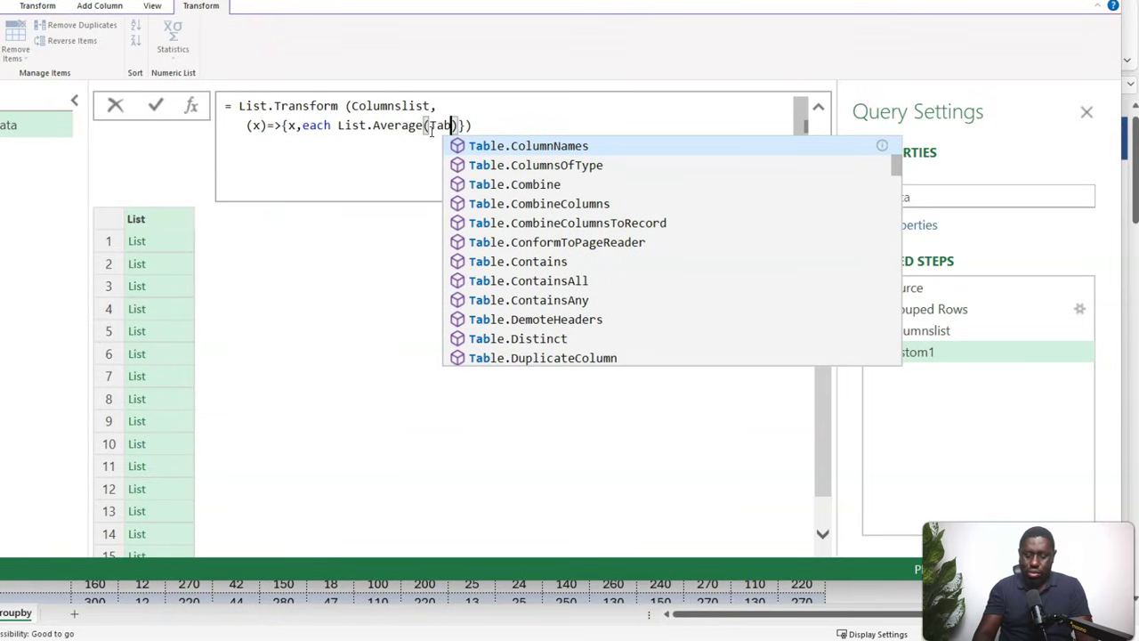
{"action": "type", "text": "column"}
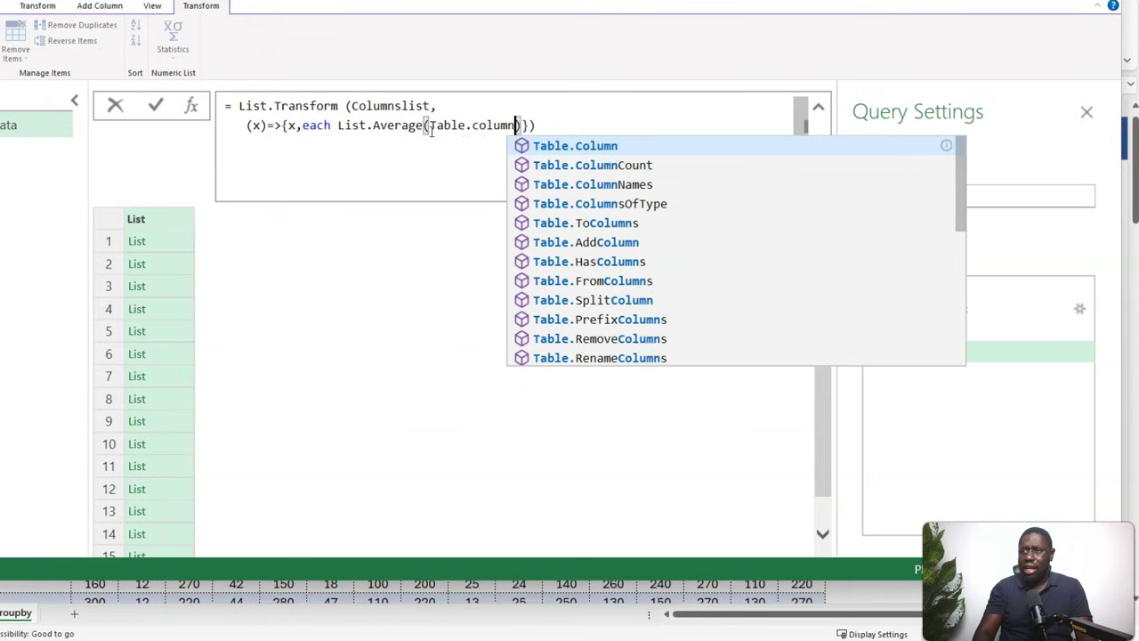
{"action": "key", "text": "BackSpace"}
{"action": "key", "text": "BackSpace"}
{"action": "key", "text": "BackSpace"}
{"action": "key", "text": "BackSpace"}
{"action": "key", "text": "BackSpace"}
{"action": "key", "text": "BackSpace"}
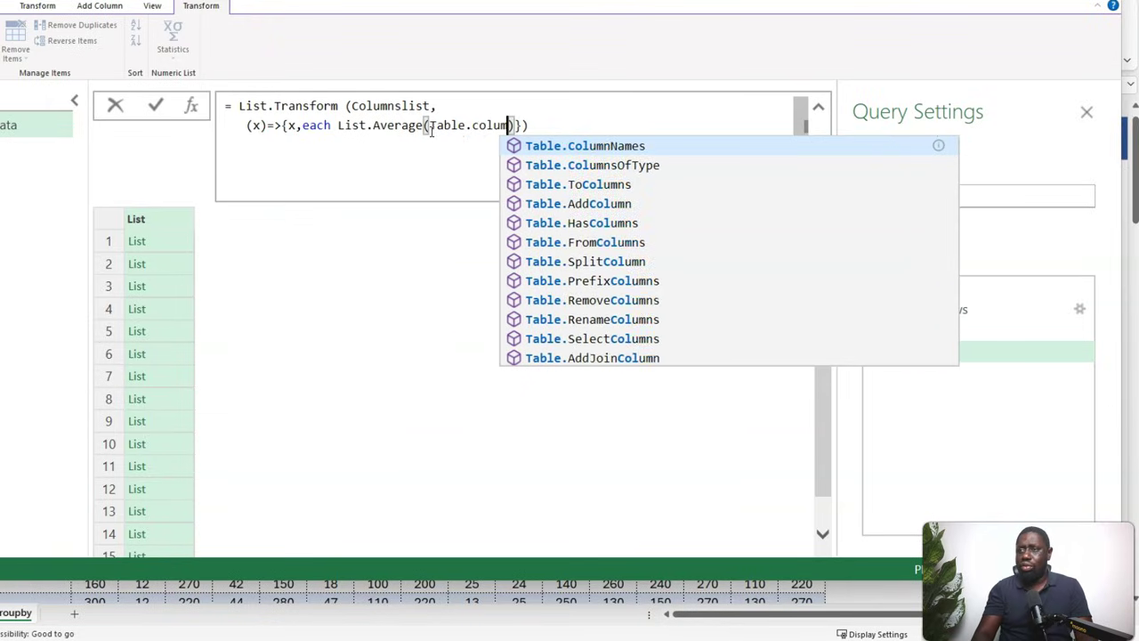
{"action": "type", "text": "Colum"}
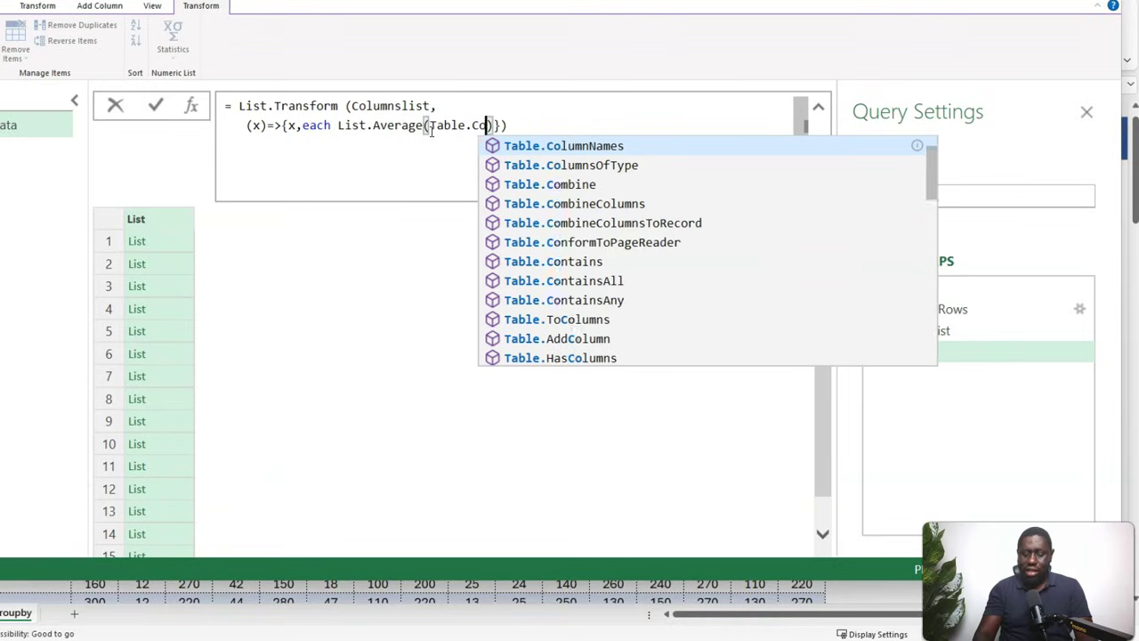
{"action": "type", "text": "n("}
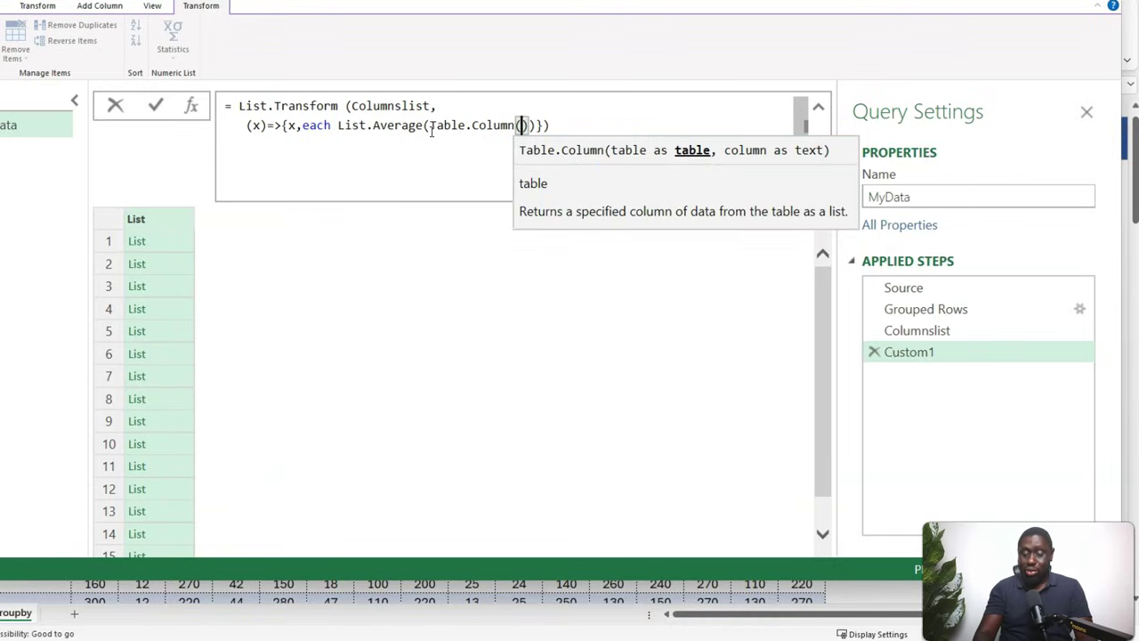
- Give Table.Column the underscore as its table argument and x as its column argument
{"action": "type", "text": "_"}
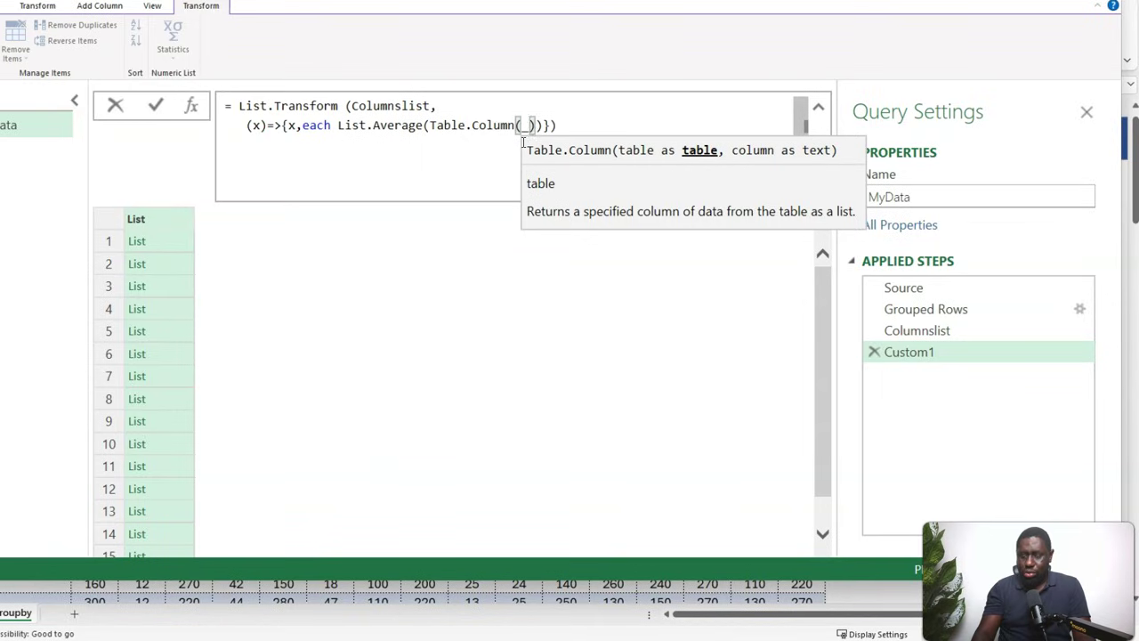
{"action": "type", "text": ",x"}
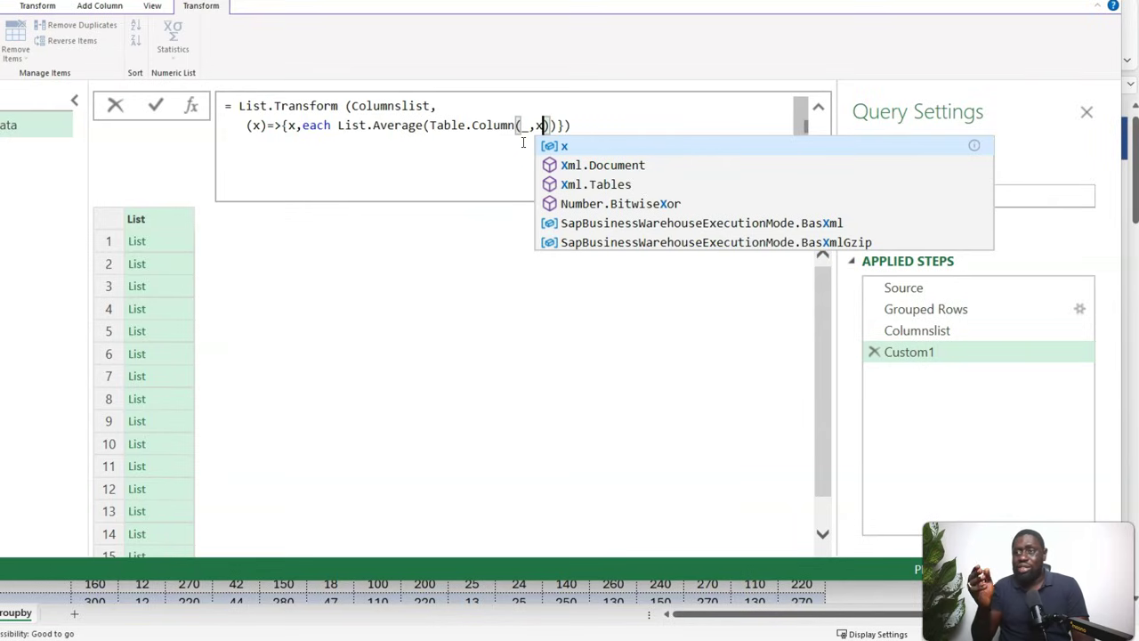
{"action": "type", "text": ")"}
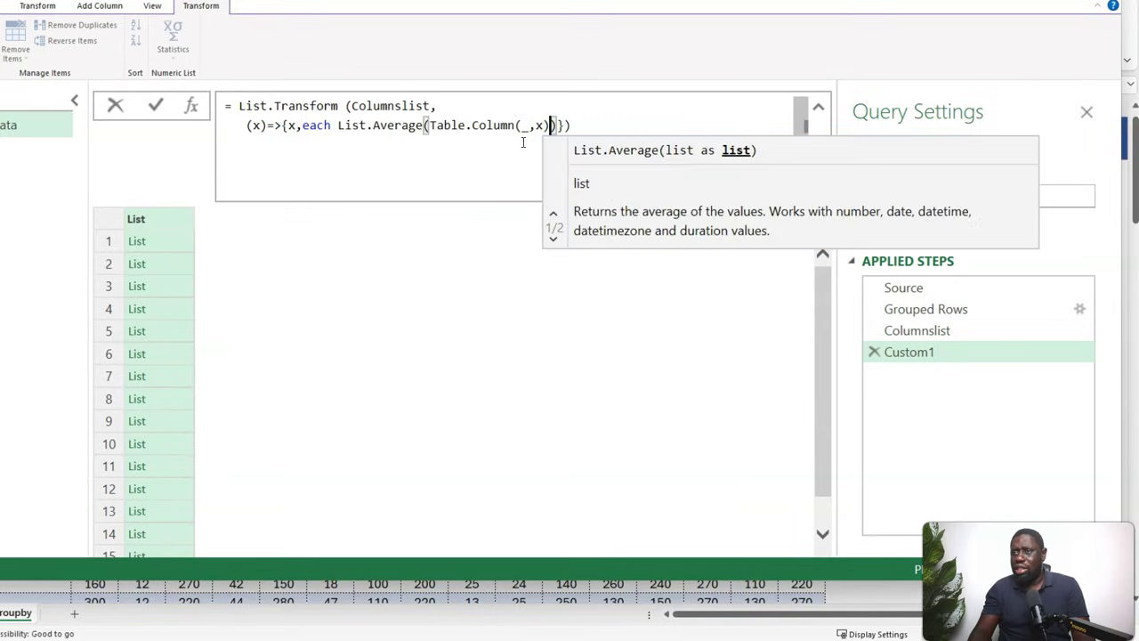
{"action": "type", "text": ")}"}
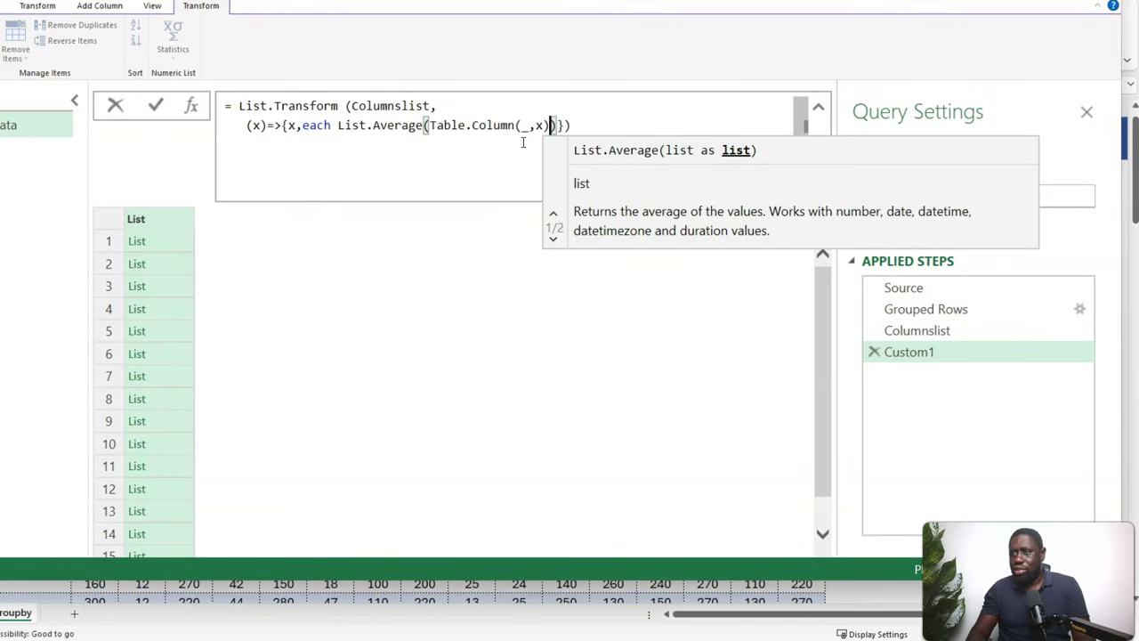
{"action": "type", "text": ")"}
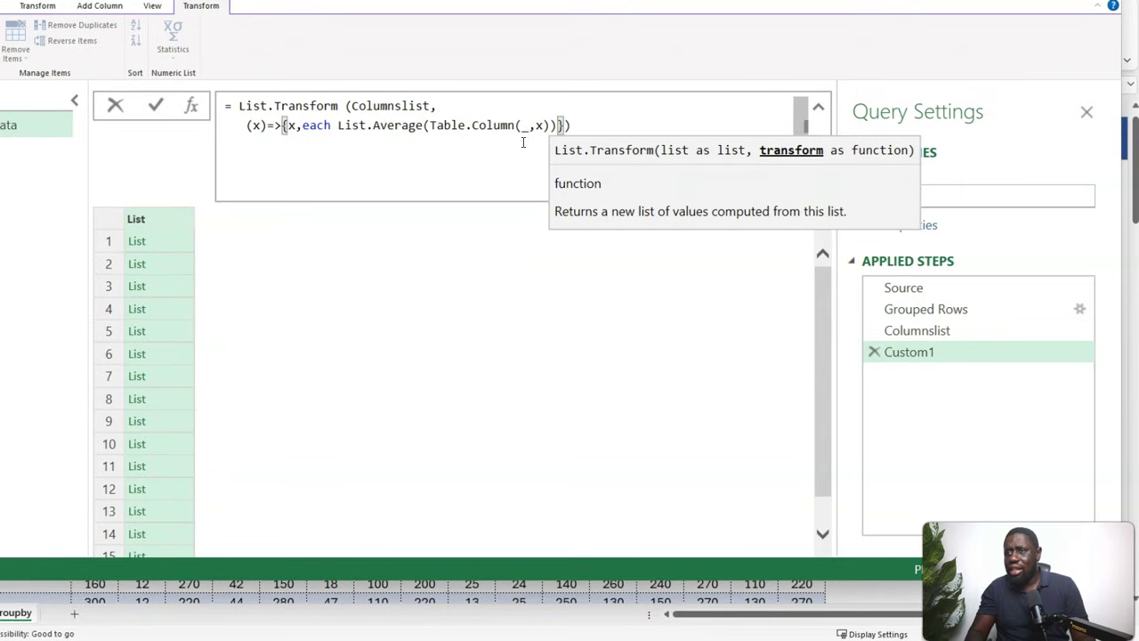
{"action": "key", "text": "Left"}
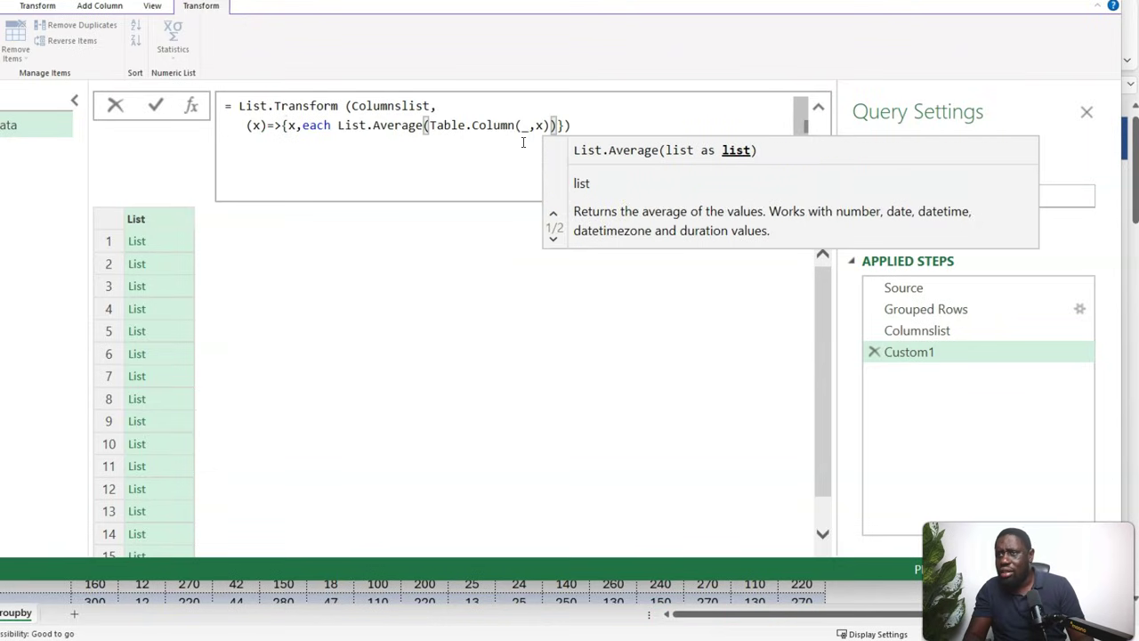
{"action": "key", "text": "Right"}
- Add type number as the third item of the inner list and commit the List.Transform formula
{"action": "type", "text": ","}
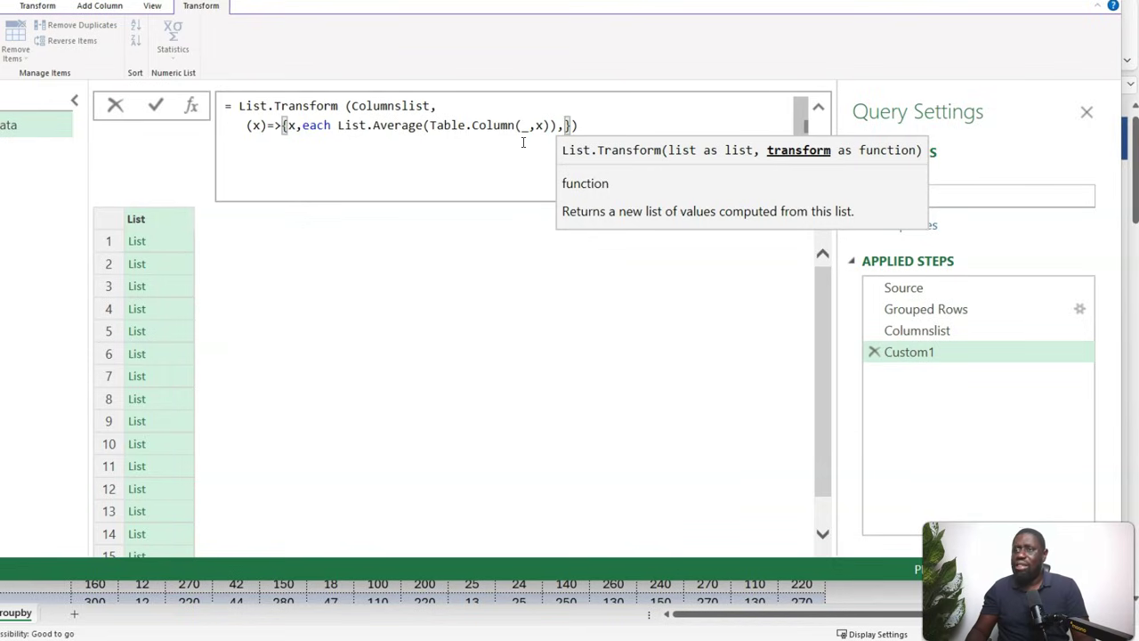
{"action": "type", "text": "type numb"}
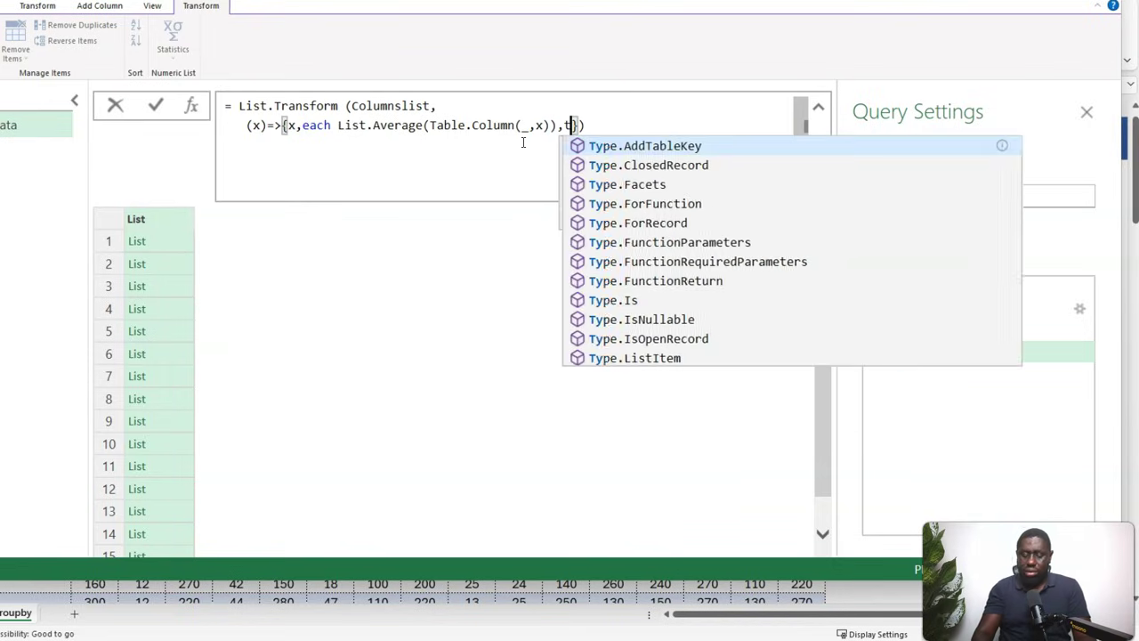
{"action": "type", "text": "er"}
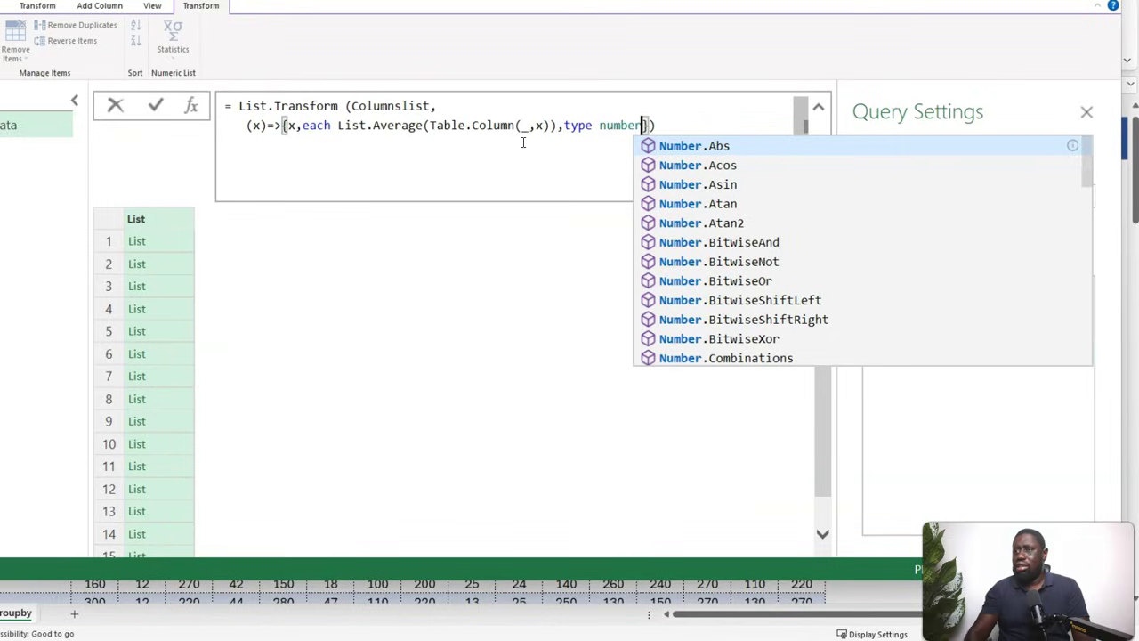
{"action": "left_click", "coordinate": [679, 121]}
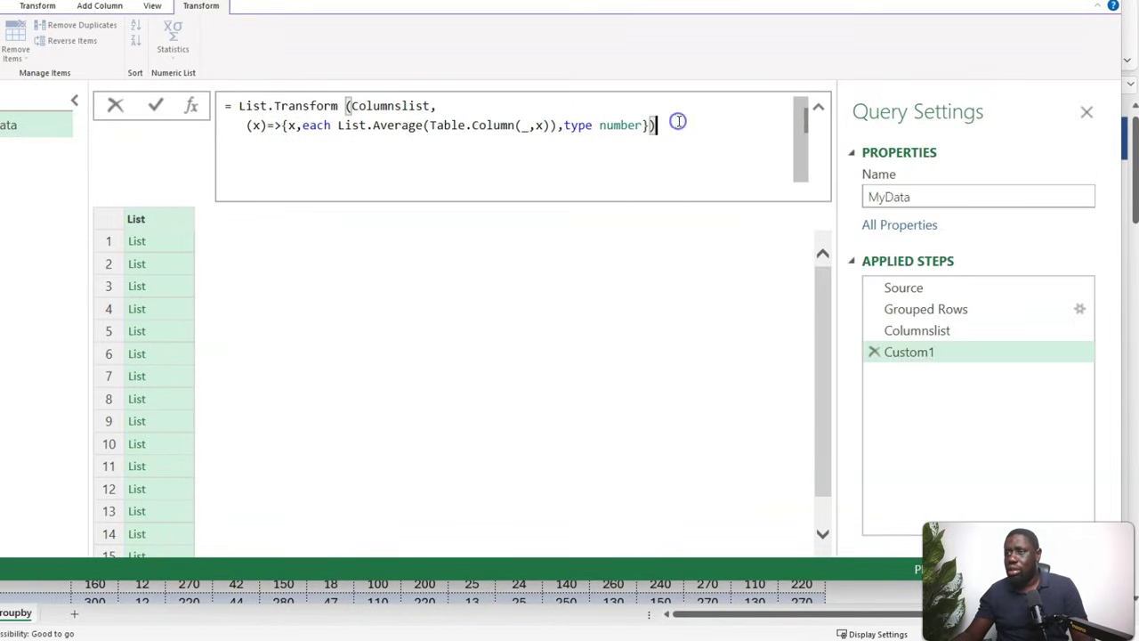
{"action": "left_click", "coordinate": [278, 126]}
{"action": "left_click", "coordinate": [283, 127]}
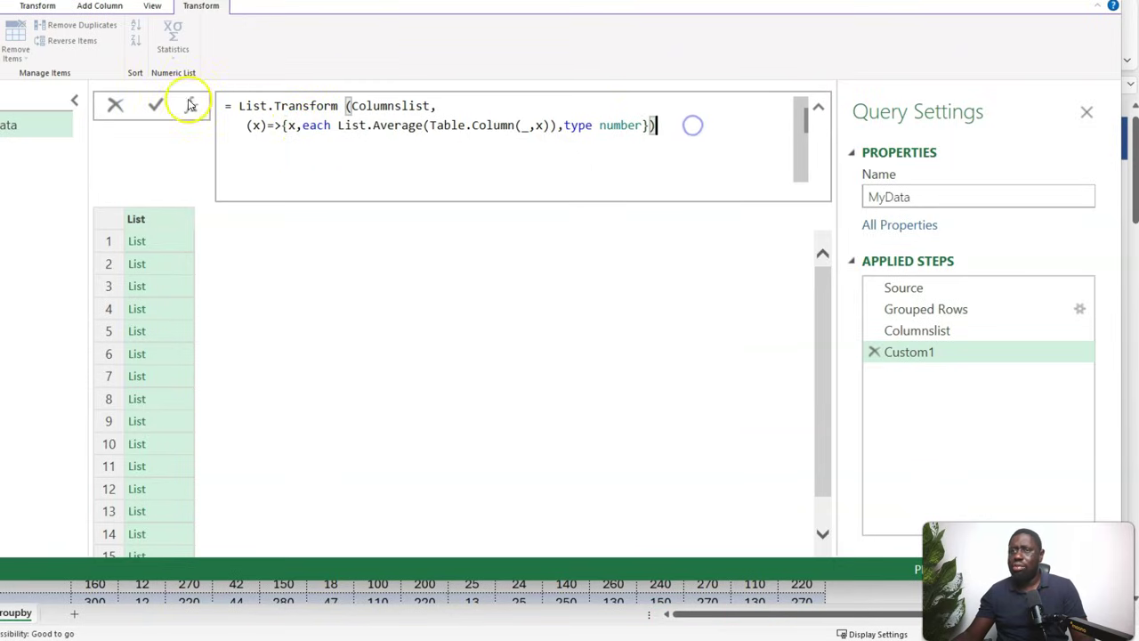
{"action": "left_click", "coordinate": [155, 106]}
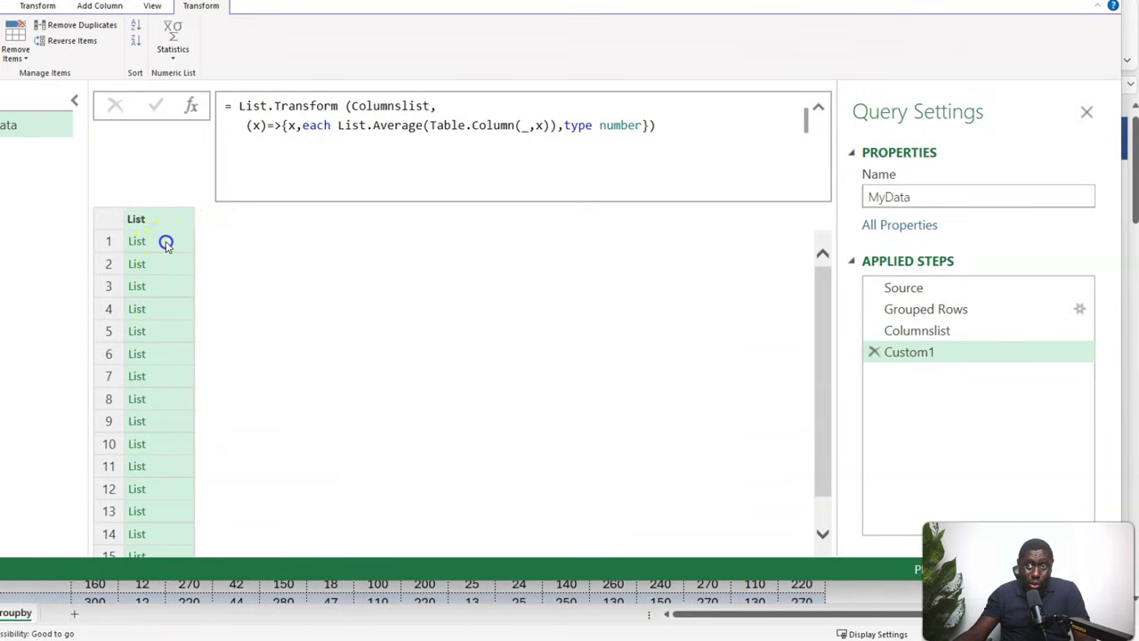
- Preview the contents of the nested lists in rows 1, 3 and 5
{"action": "left_click", "coordinate": [166, 242]}
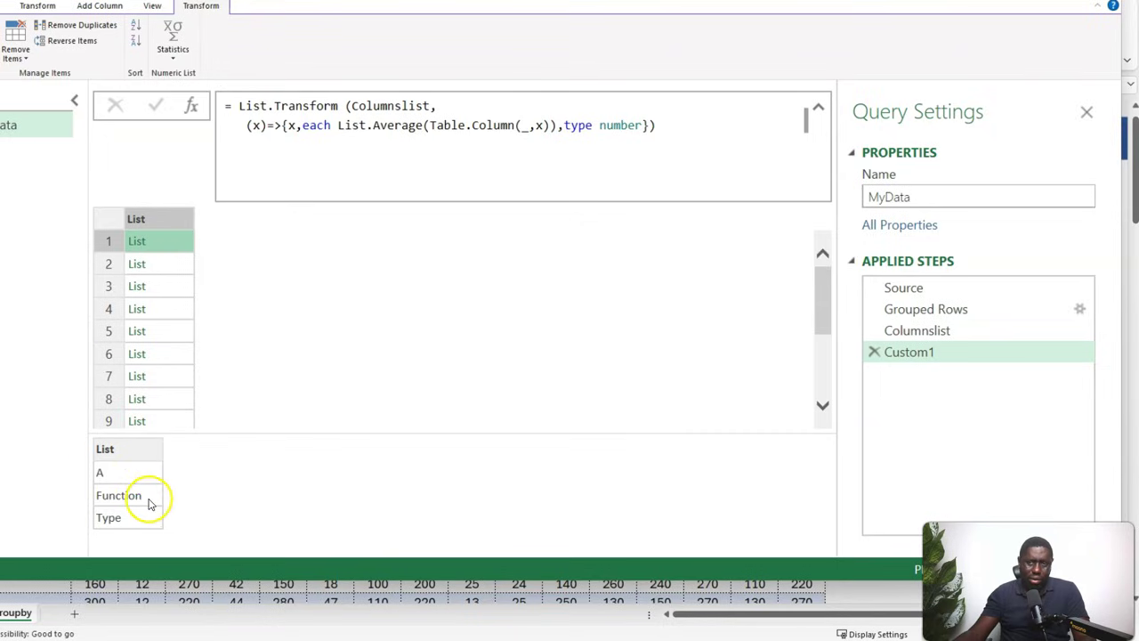
{"action": "left_click", "coordinate": [178, 284]}
{"action": "left_click", "coordinate": [165, 331]}
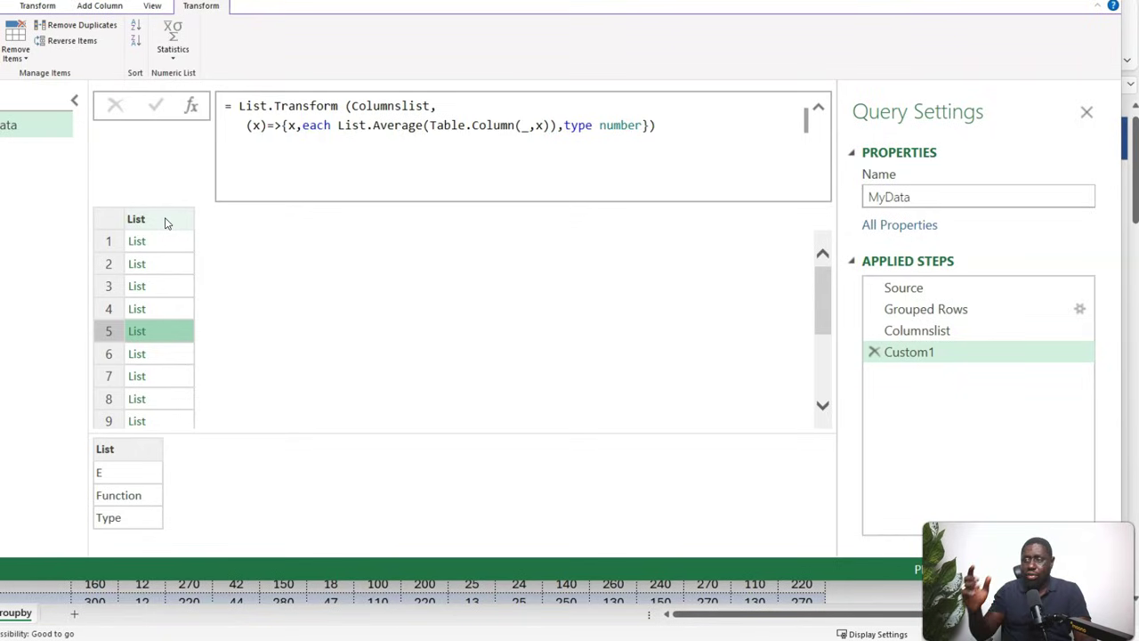
- Rename the Custom1 step to nestedlists
{"action": "double_click", "coordinate": [951, 358]}
{"action": "type", "text": "n"}
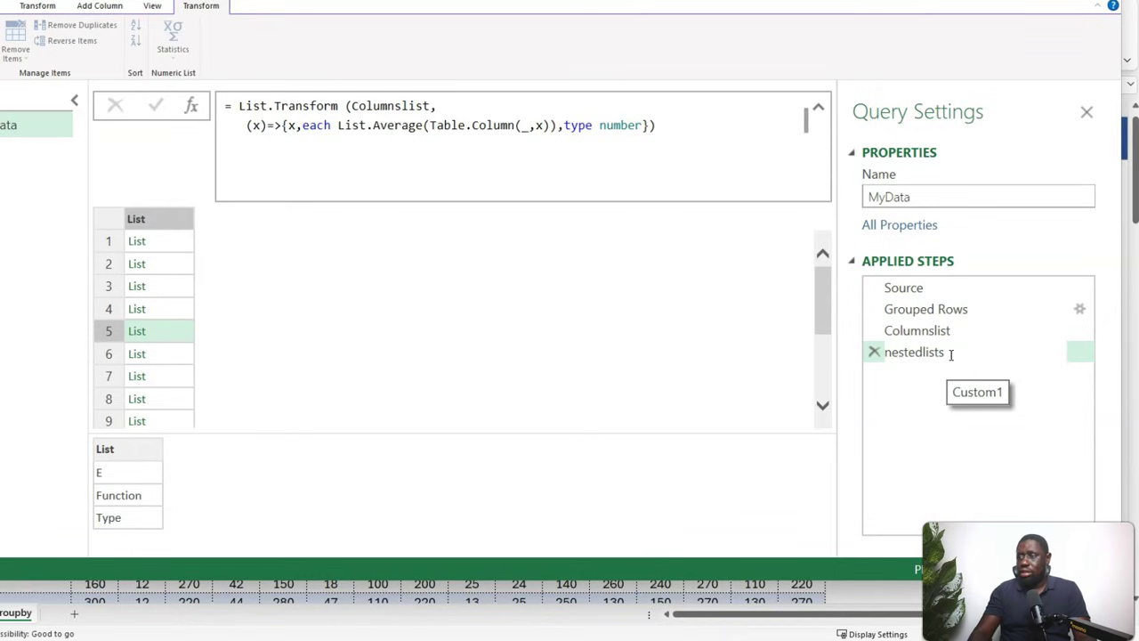
{"action": "type", "text": "estedlists"}
{"action": "left_click", "coordinate": [926, 384]}
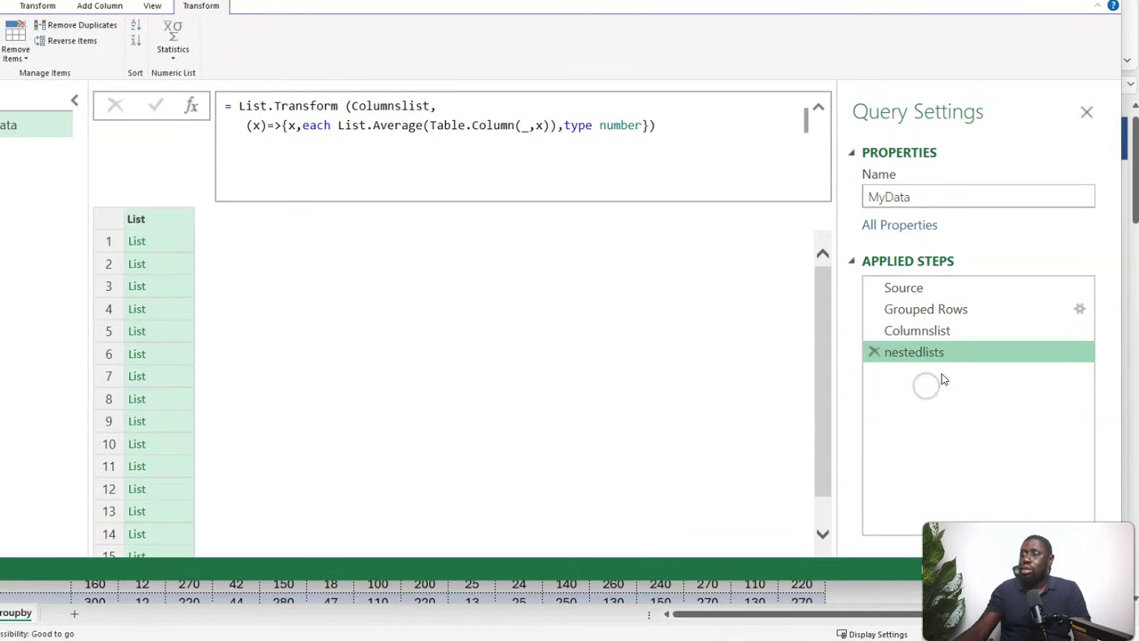
- Copy the Table.Group formula from Grouped Rows and use it as the formula of a new step after nestedlists
{"action": "left_click", "coordinate": [935, 316]}
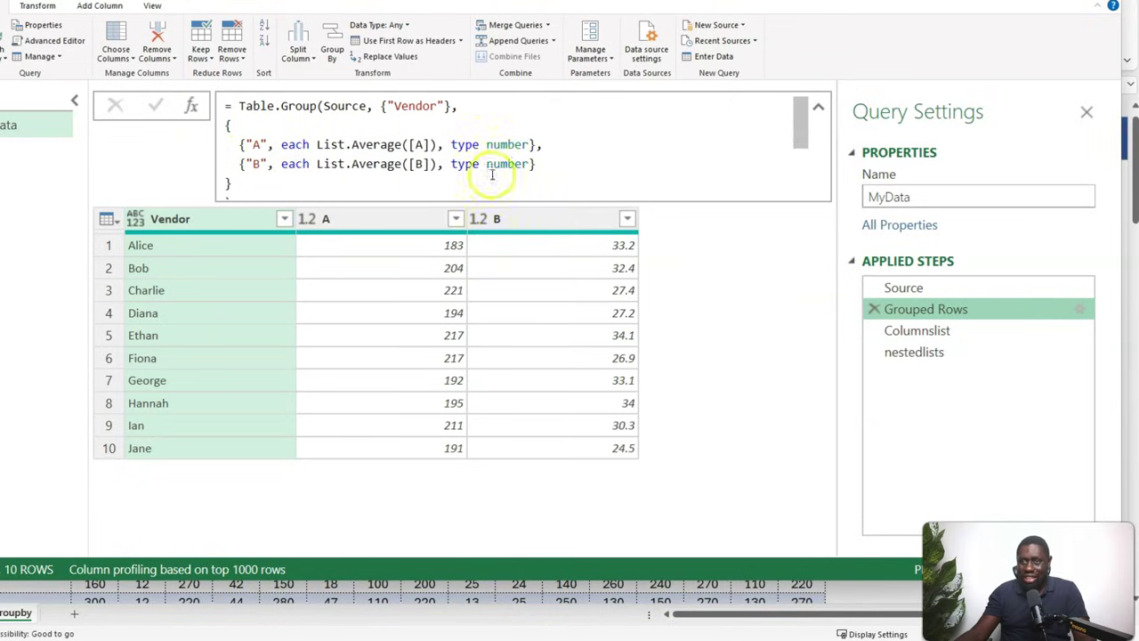
{"action": "left_click_drag", "start_coordinate": [240, 106], "coordinate": [247, 190]}
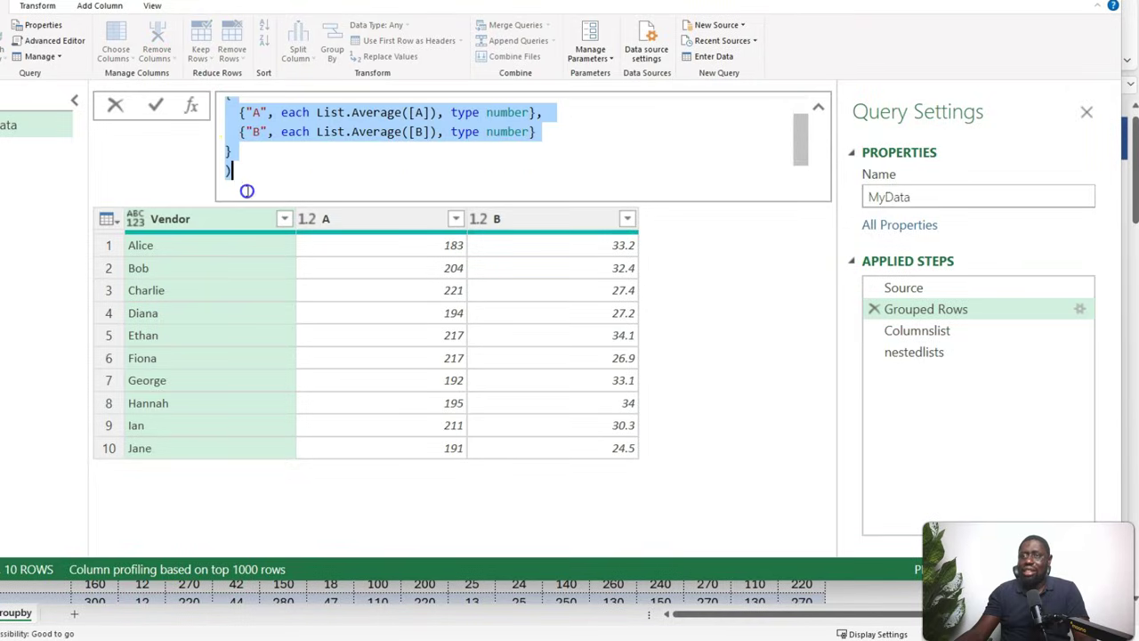
{"action": "left_click", "coordinate": [934, 354]}
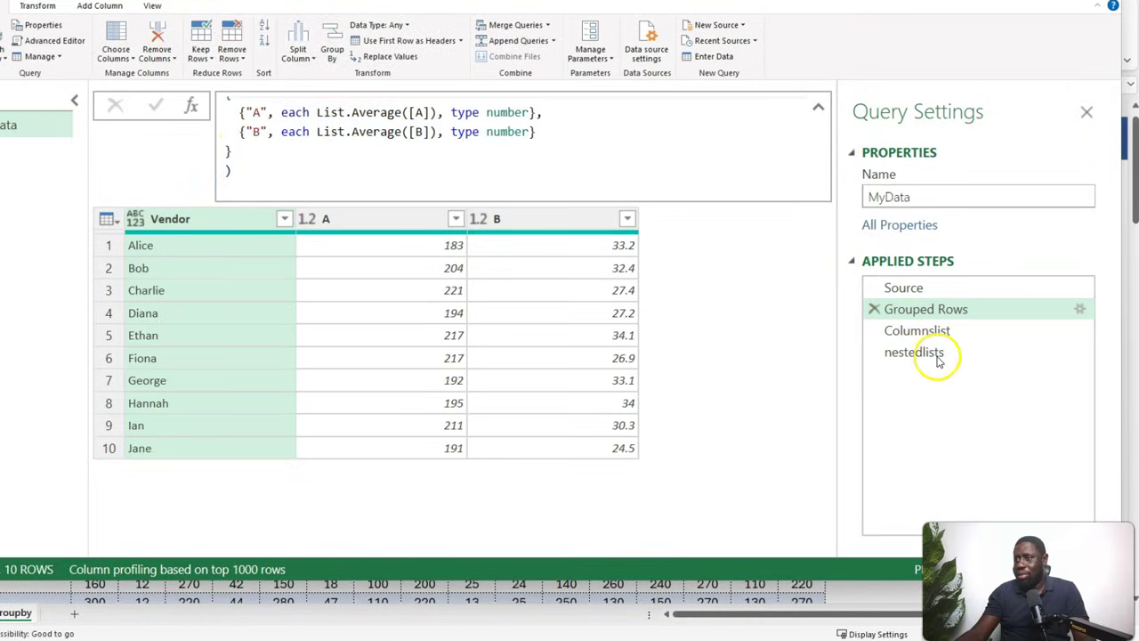
{"action": "left_click", "coordinate": [188, 107]}
{"action": "double_click", "coordinate": [275, 105]}
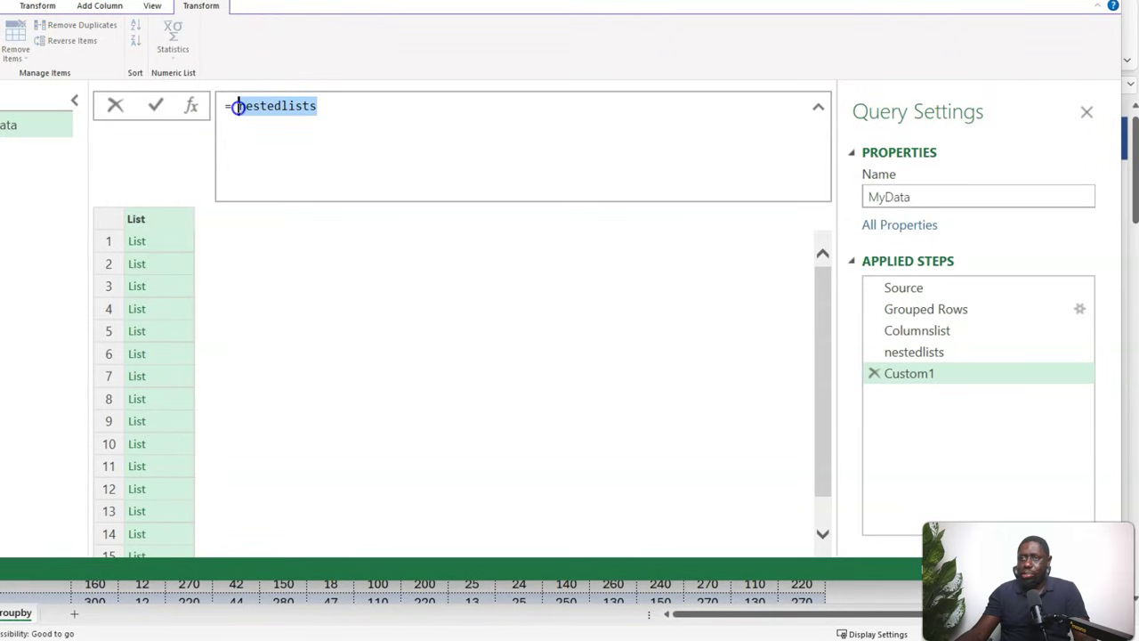
{"action": "key", "text": "ctrl+v"}
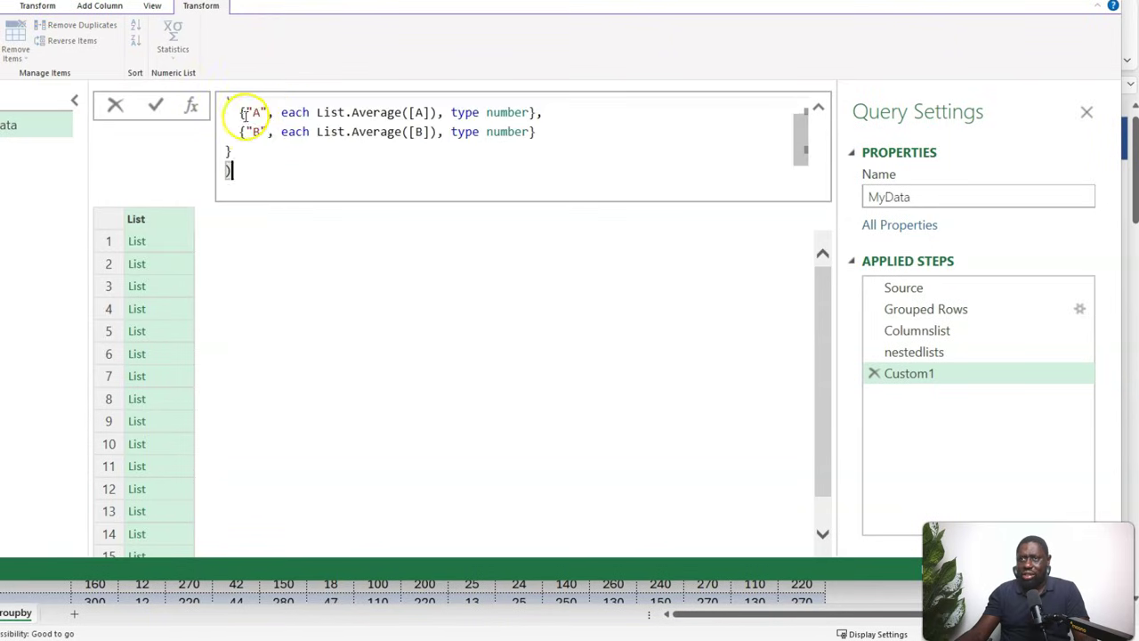
{"action": "scroll", "coordinate": [250, 114], "scroll_direction": "up", "scroll_amount": 2}
{"action": "left_click", "coordinate": [226, 106]}
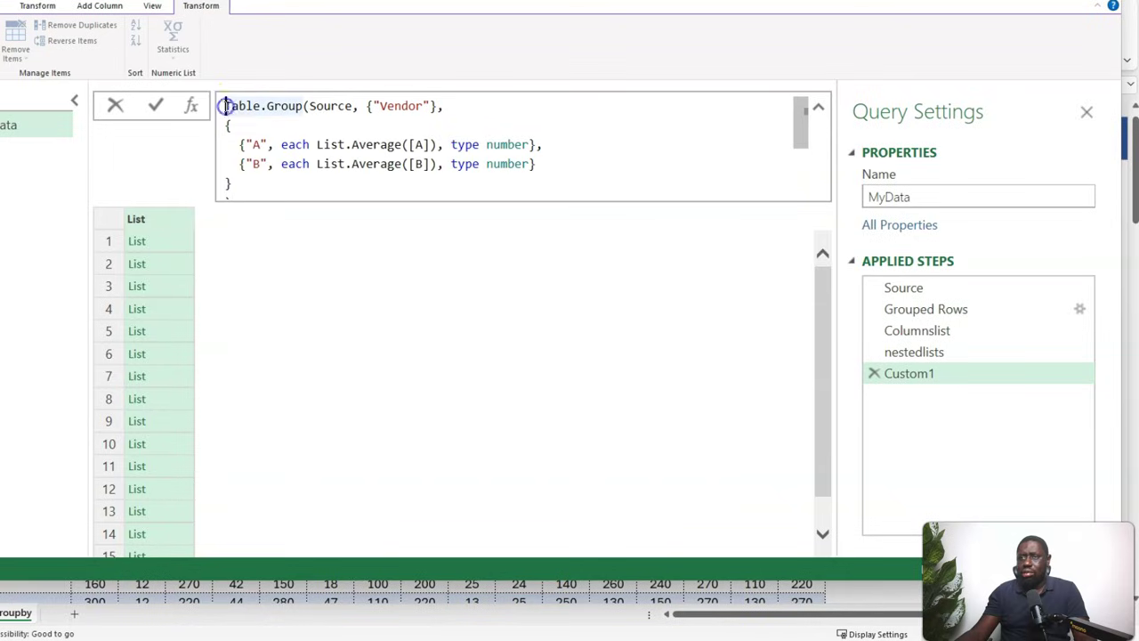
{"action": "type", "text": "="}
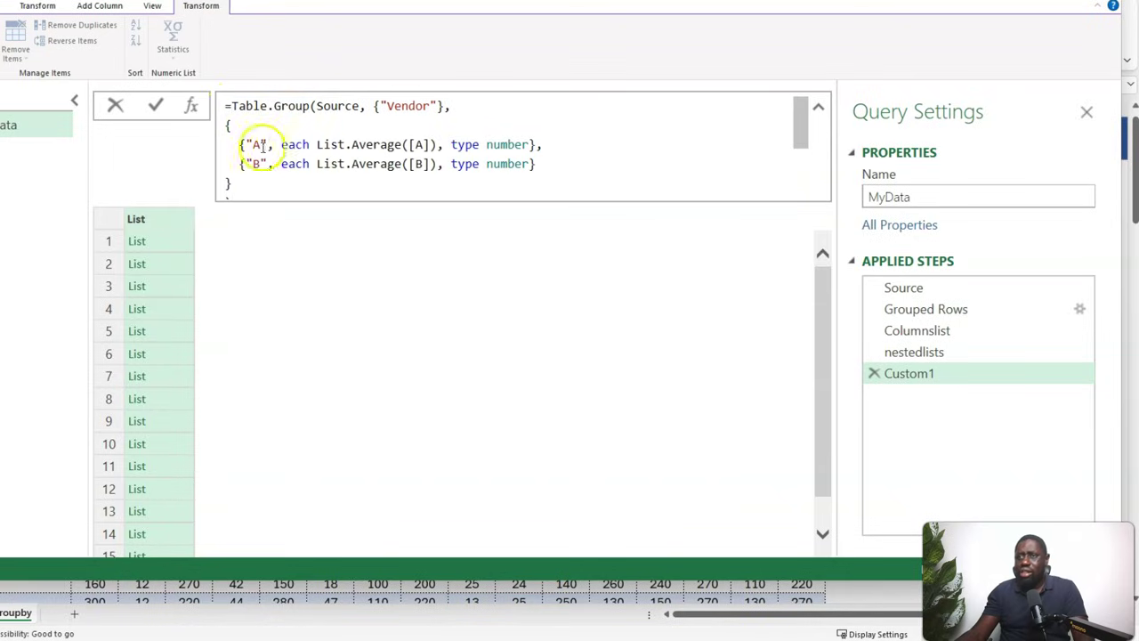
- Replace the hard-coded A and B aggregation list in the new Table.Group formula with nestedlists
{"action": "left_click", "coordinate": [227, 126]}
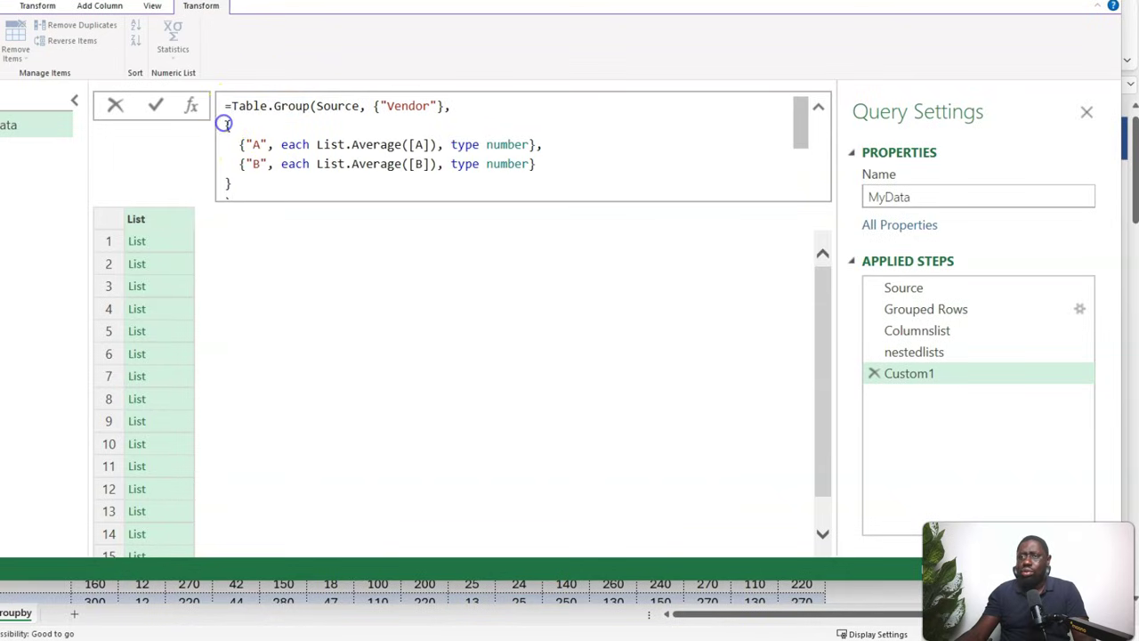
{"action": "left_click_drag", "start_coordinate": [227, 125], "coordinate": [241, 177]}
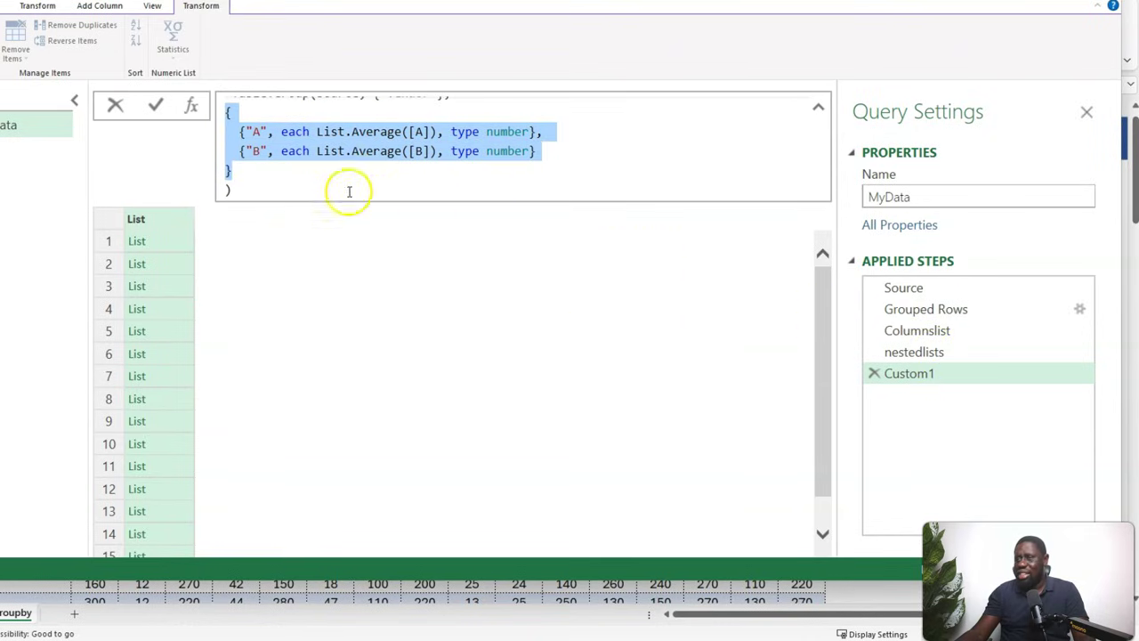
{"action": "key", "text": "BackSpace"}
{"action": "type", "text": "neste"}
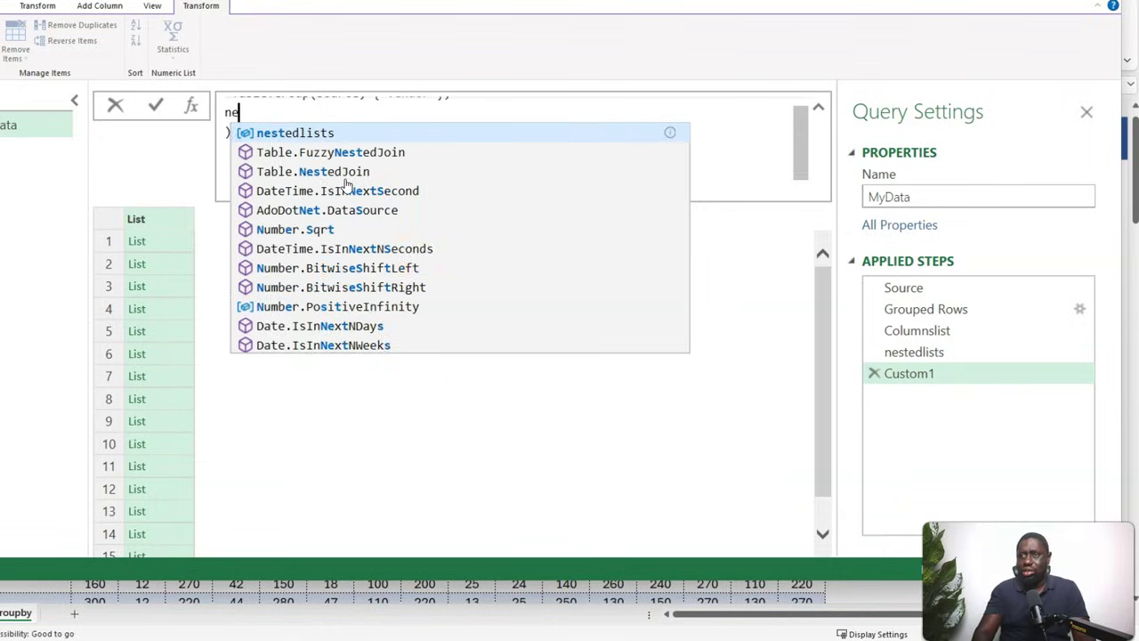
{"action": "left_click", "coordinate": [337, 134]}
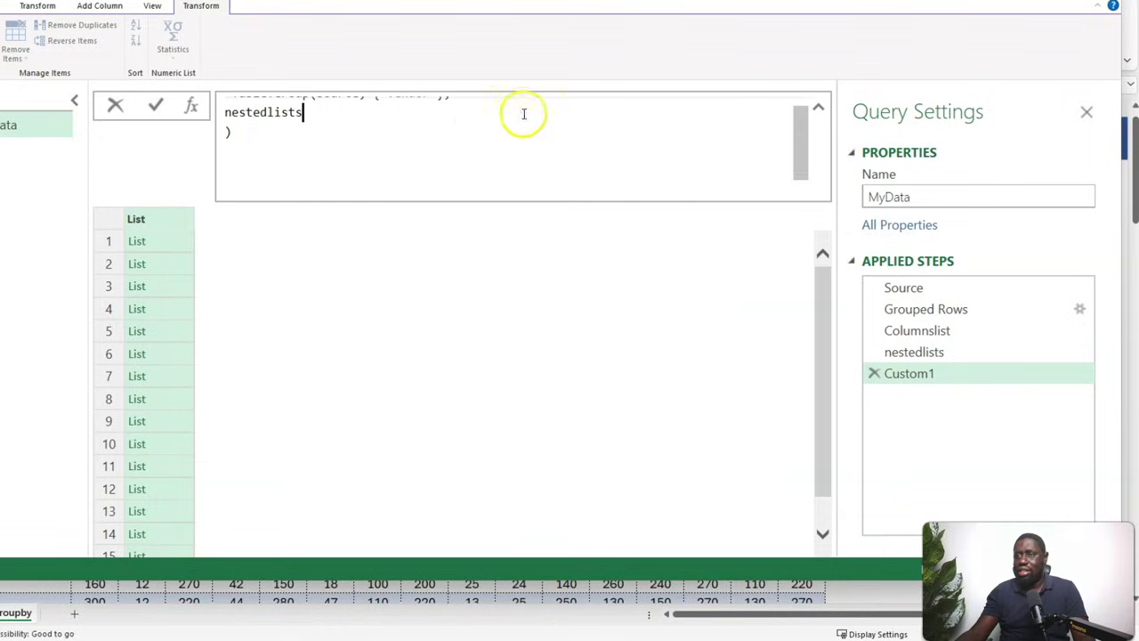
- Apply the Table.Group formula that uses nestedlists and look through the grouped vendor columns up to P
{"action": "scroll", "coordinate": [562, 120], "scroll_direction": "up", "scroll_amount": 1}
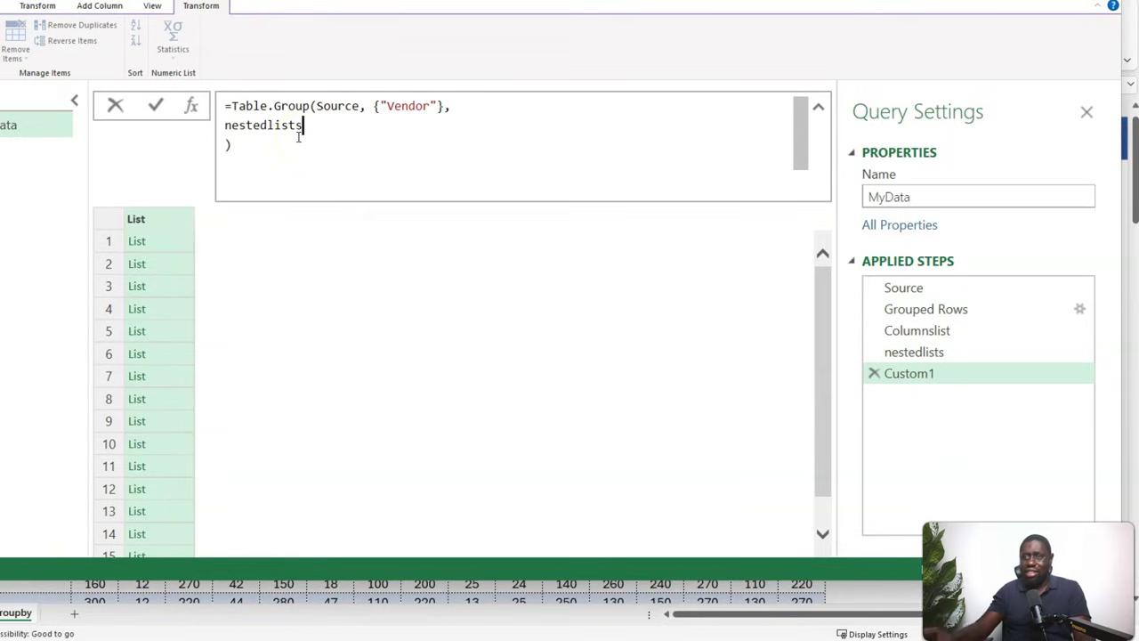
{"action": "left_click", "coordinate": [234, 145]}
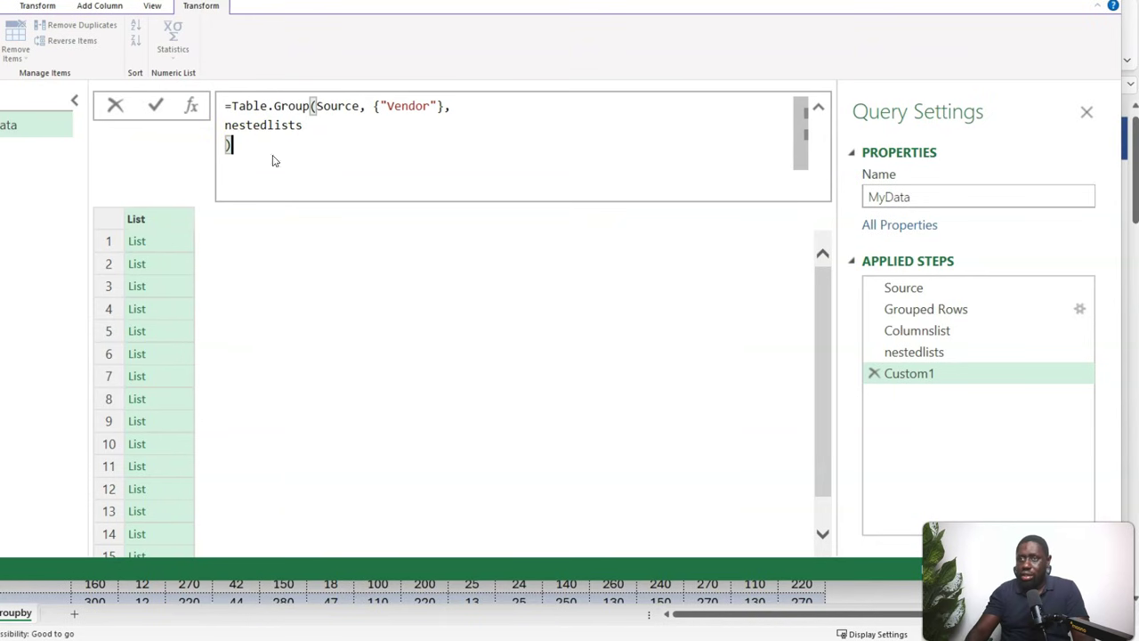
{"action": "key", "text": "Return"}
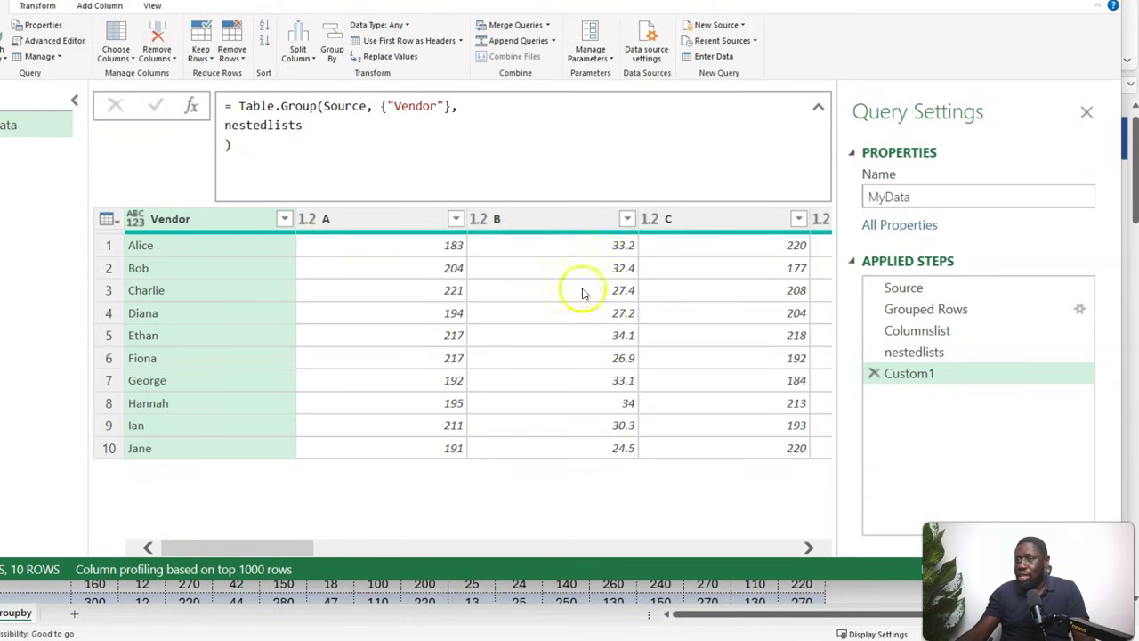
{"action": "left_click_drag", "start_coordinate": [287, 546], "coordinate": [790, 550]}
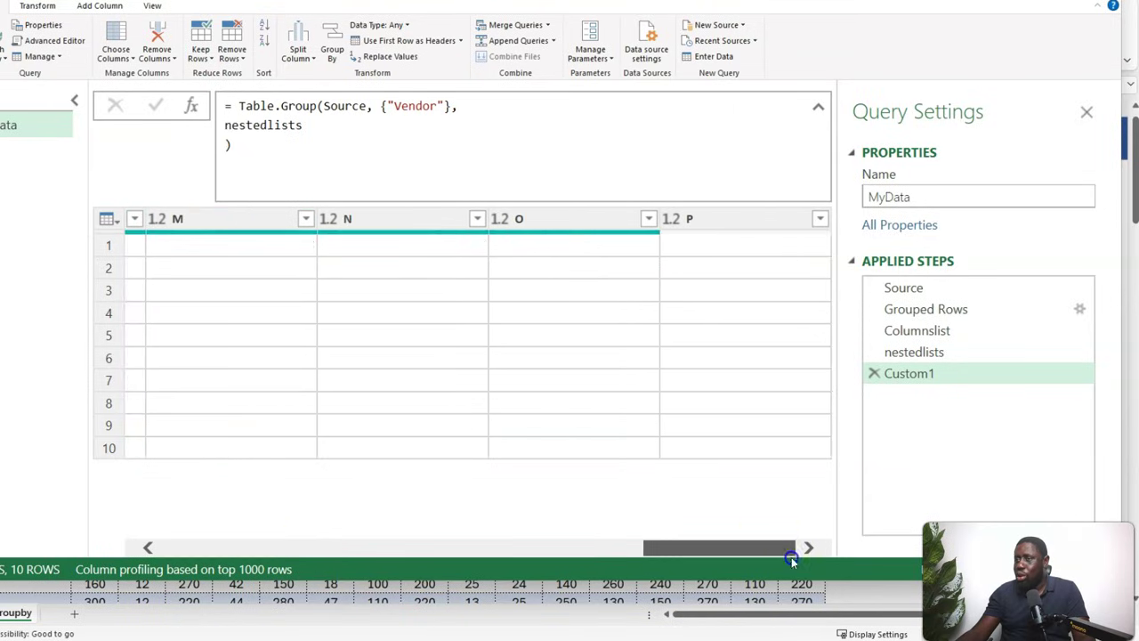
{"action": "left_click_drag", "start_coordinate": [718, 545], "coordinate": [195, 543]}
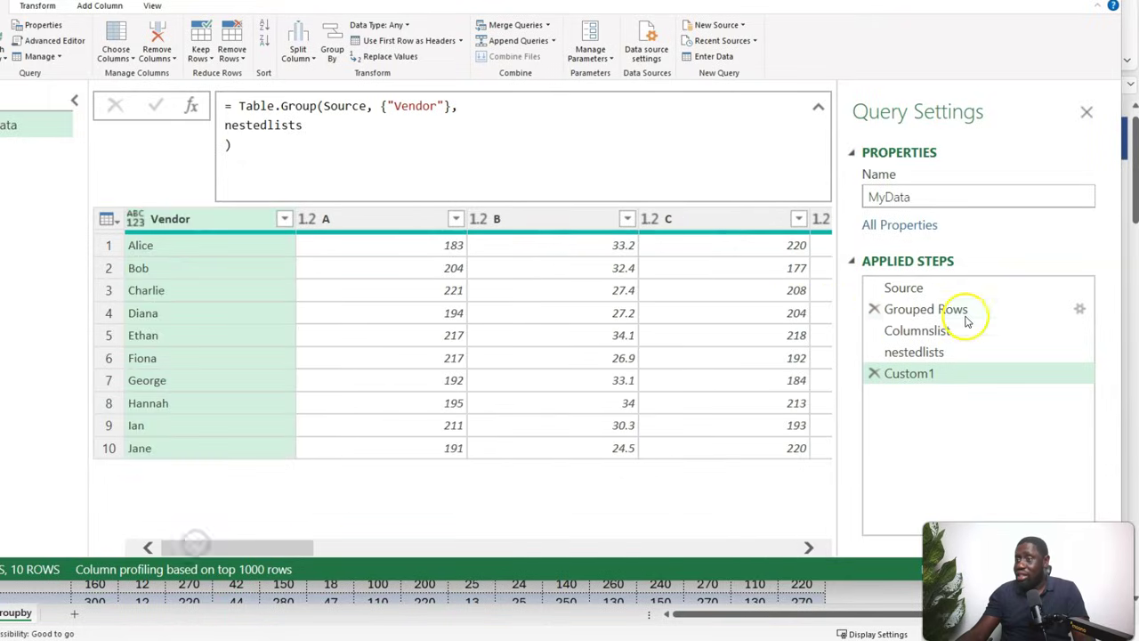
- Make the Columnslist step skip the first 4 column names of Source, and check the grouped result in Custom1
{"action": "left_click", "coordinate": [933, 335]}
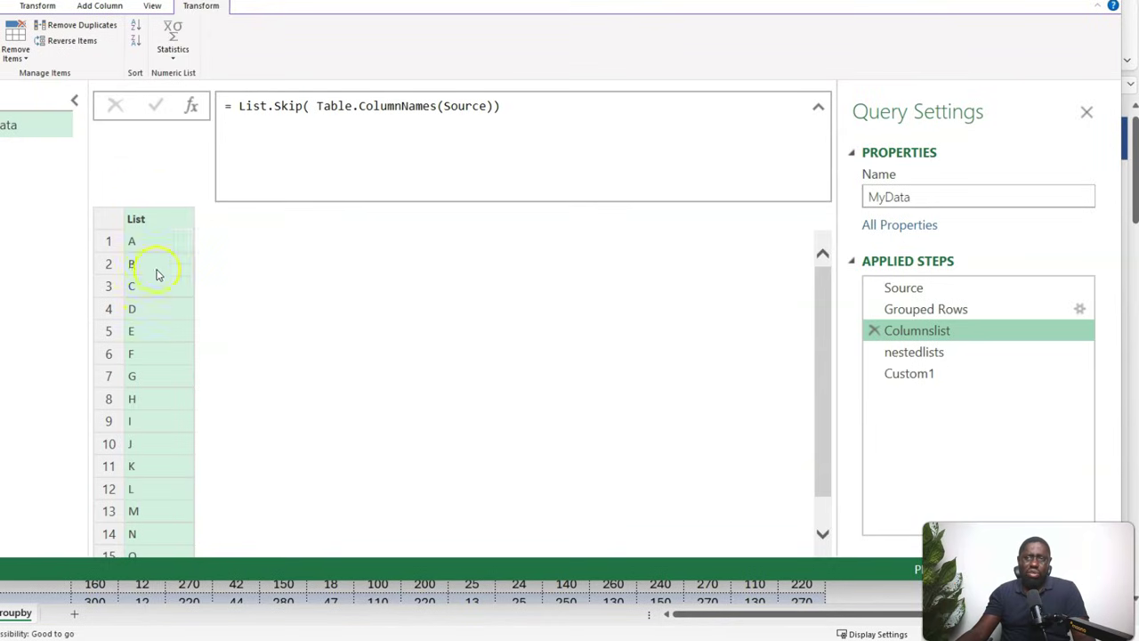
{"action": "left_click", "coordinate": [496, 106]}
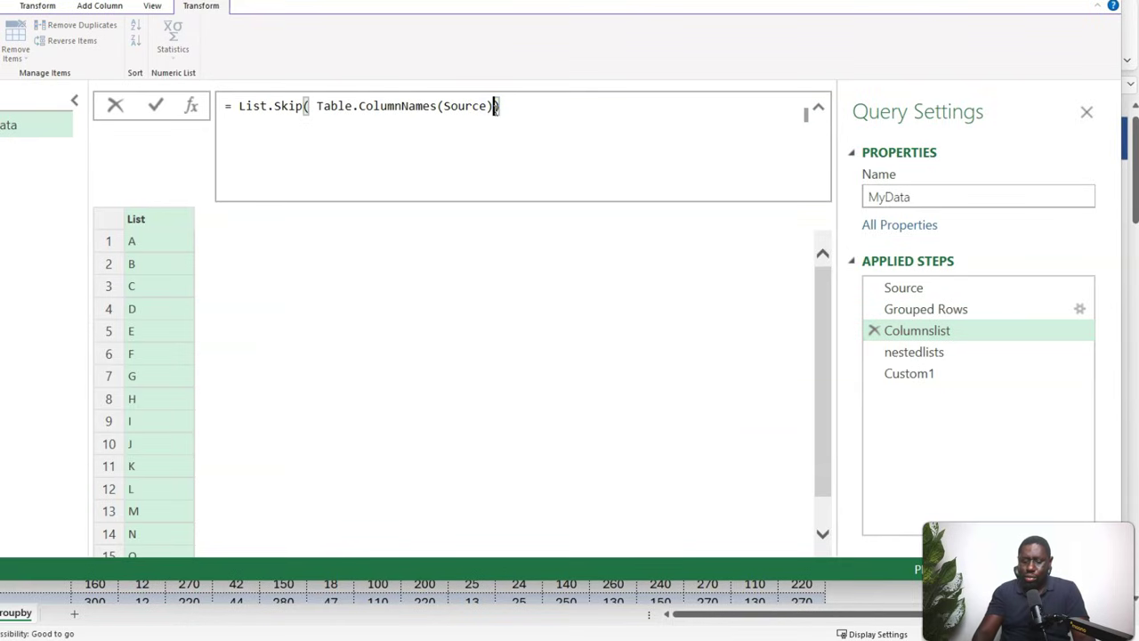
{"action": "type", "text": ",4"}
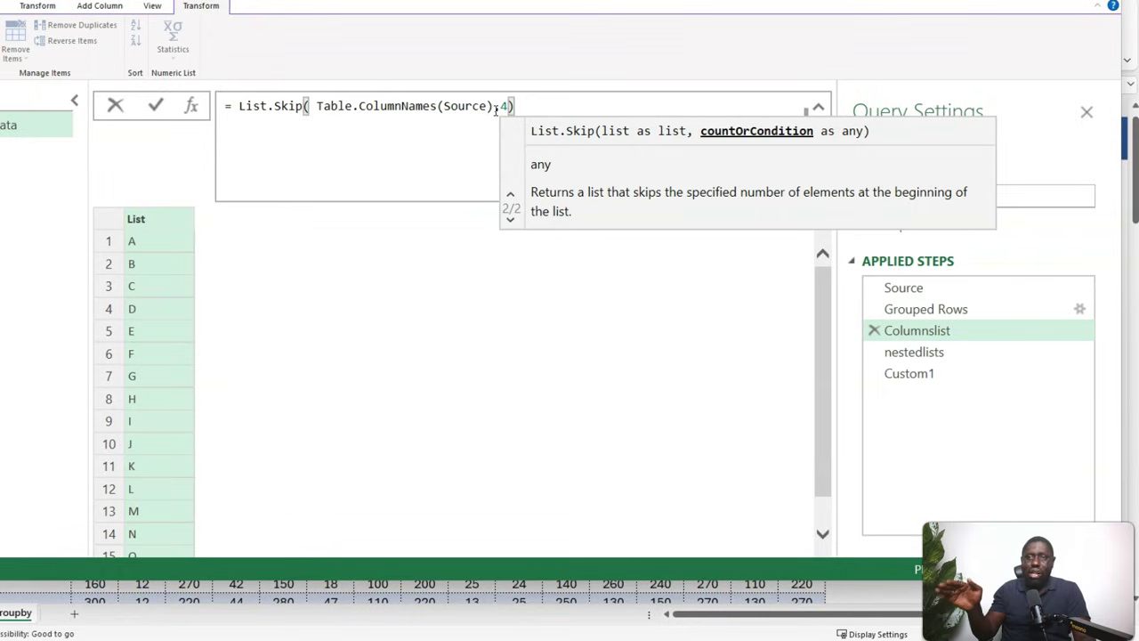
{"action": "left_click", "coordinate": [154, 106]}
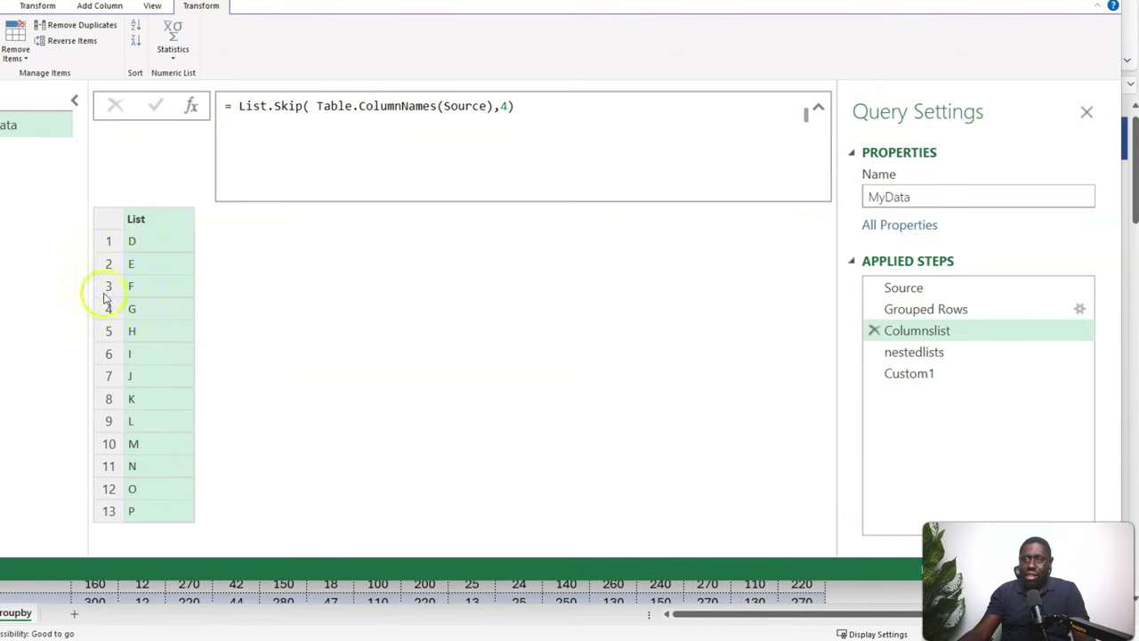
{"action": "left_click", "coordinate": [942, 375]}
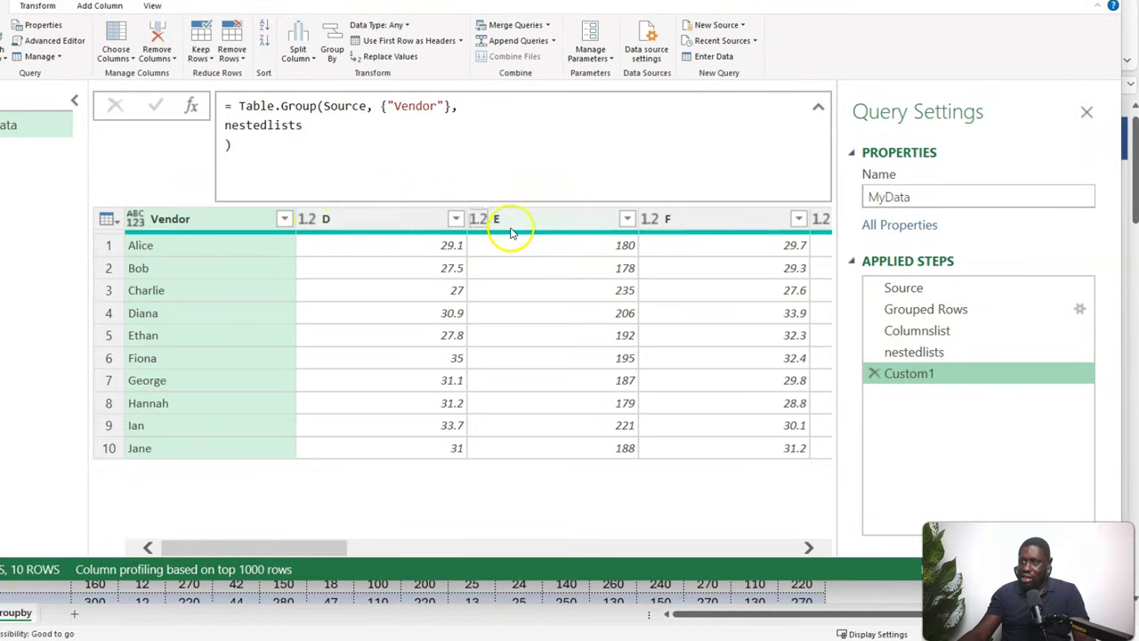
{"action": "mouse_move", "coordinate": [303, 552]}
{"action": "left_mouse_down"}
{"action": "mouse_move", "coordinate": [781, 531]}
{"action": "mouse_move", "coordinate": [592, 578]}
{"action": "mouse_move", "coordinate": [293, 572]}
{"action": "left_mouse_up"}
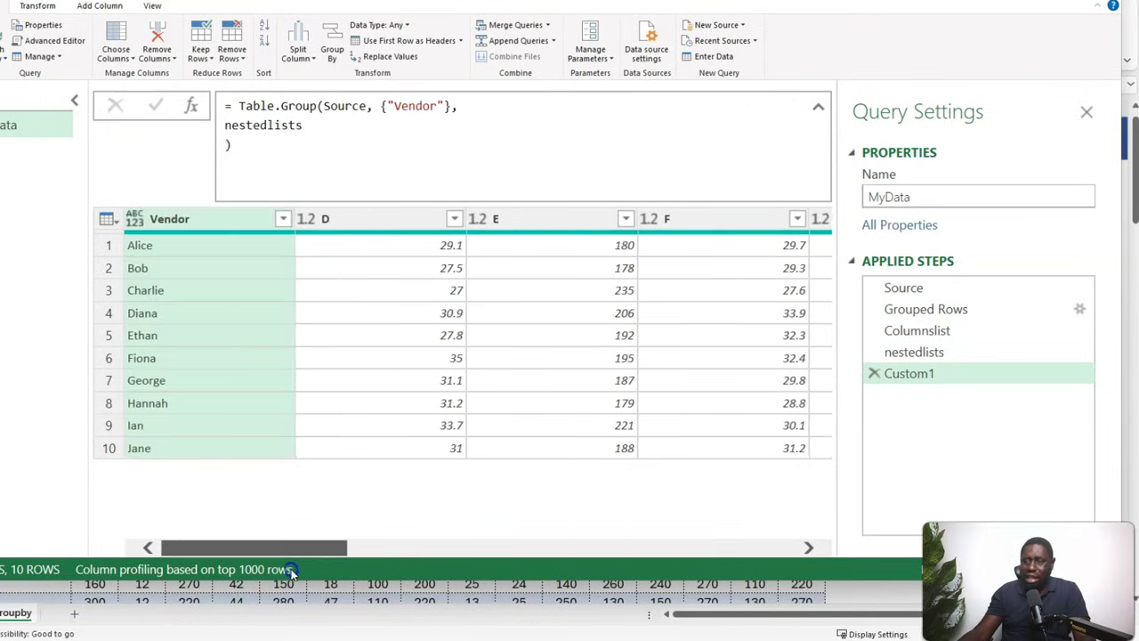
- Review the Columnslist and nestedlists formulas alongside the grouped table in Custom1
{"action": "left_click", "coordinate": [924, 332]}
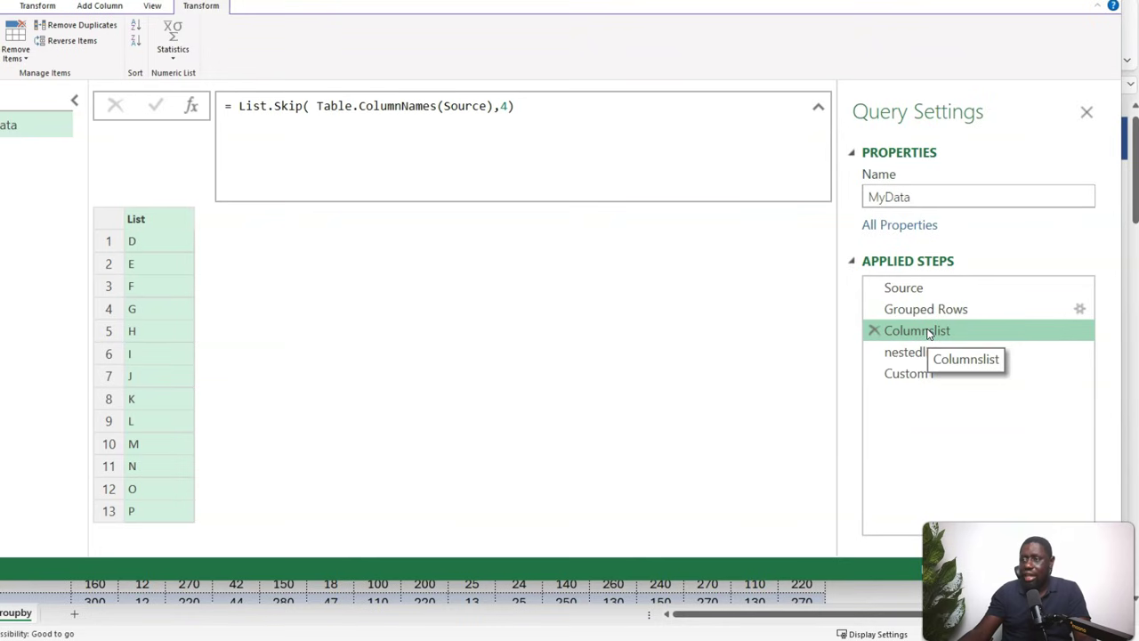
{"action": "left_click", "coordinate": [932, 374]}
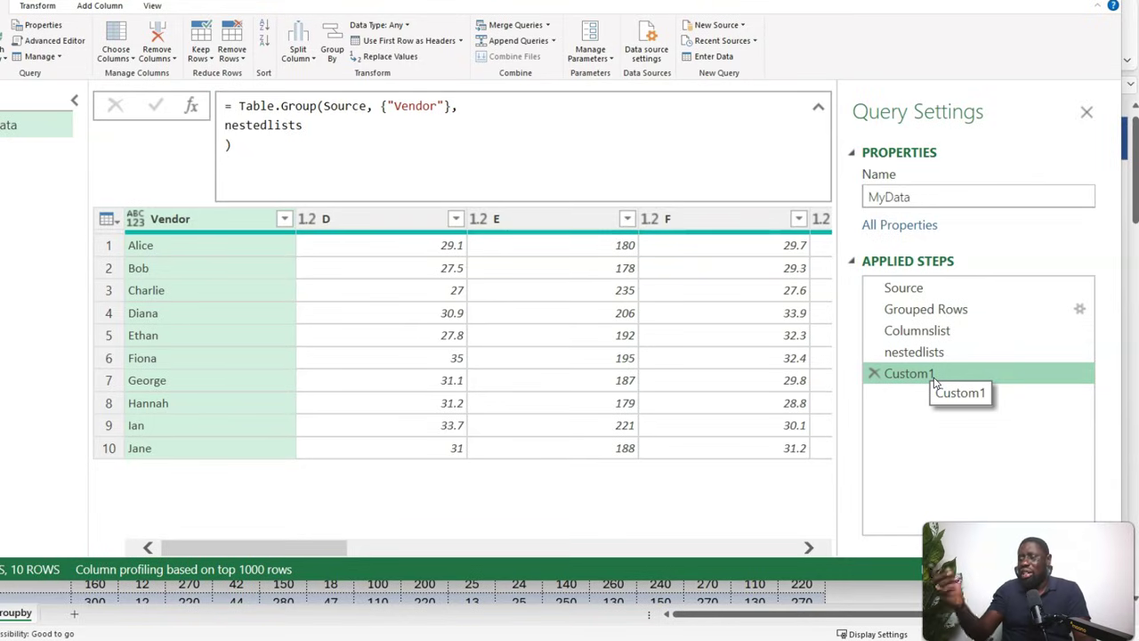
{"action": "left_click", "coordinate": [959, 333]}
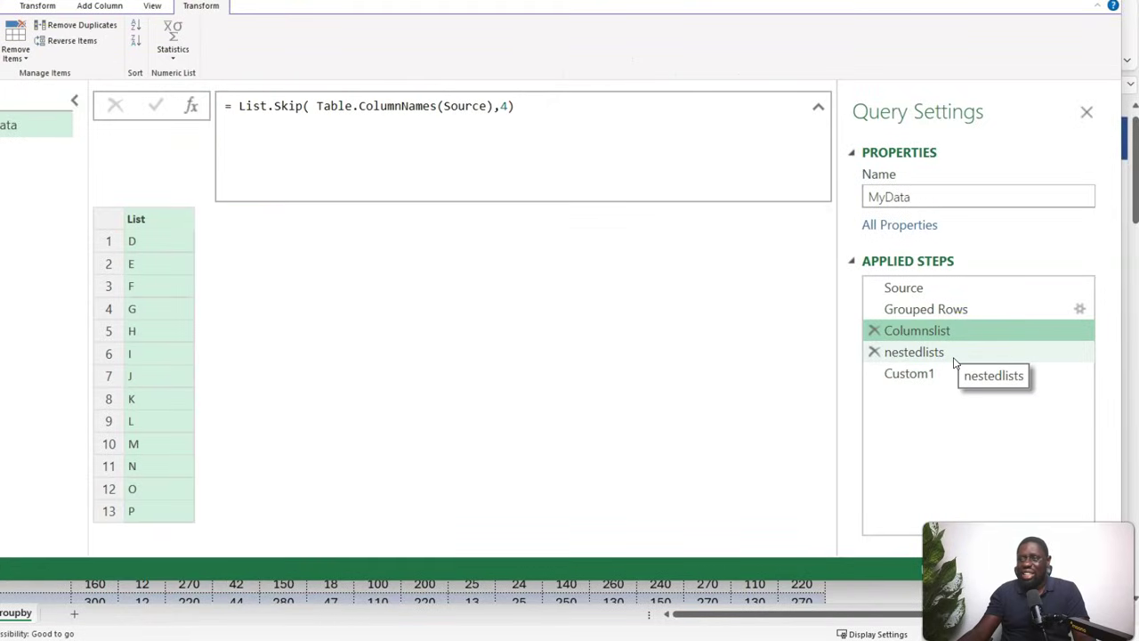
{"action": "left_click", "coordinate": [954, 356]}
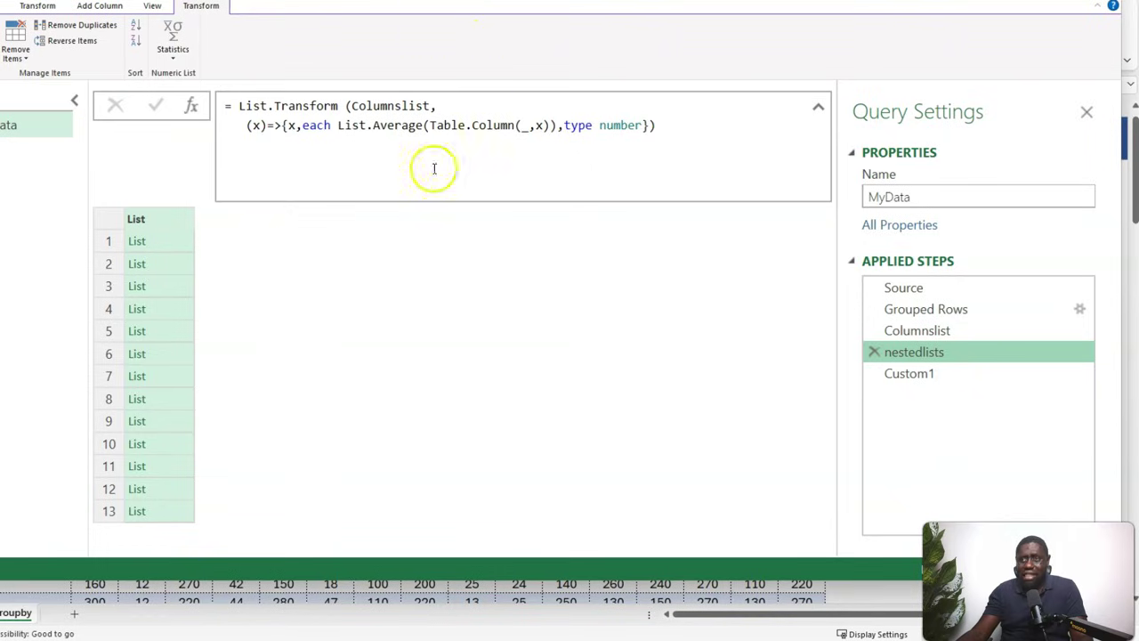
{"action": "left_click", "coordinate": [922, 373]}
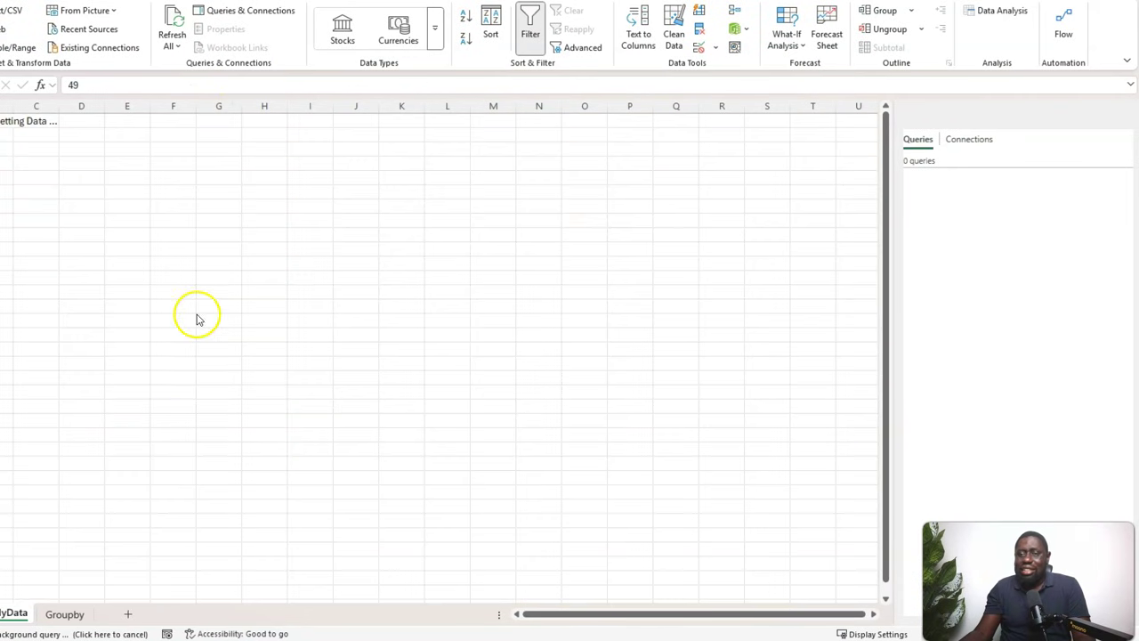
- On the Groupby sheet, start a GROUPBY formula in B105 below the table, with MyData[Vendor] as the row fields
{"action": "left_click", "coordinate": [67, 614]}
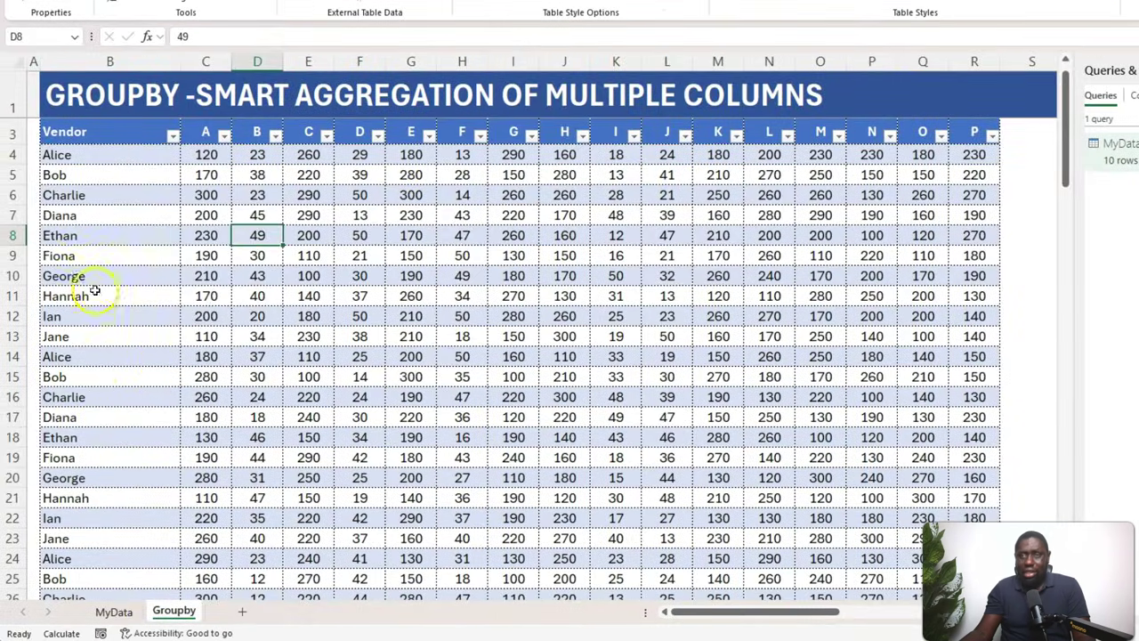
{"action": "left_click", "coordinate": [82, 230]}
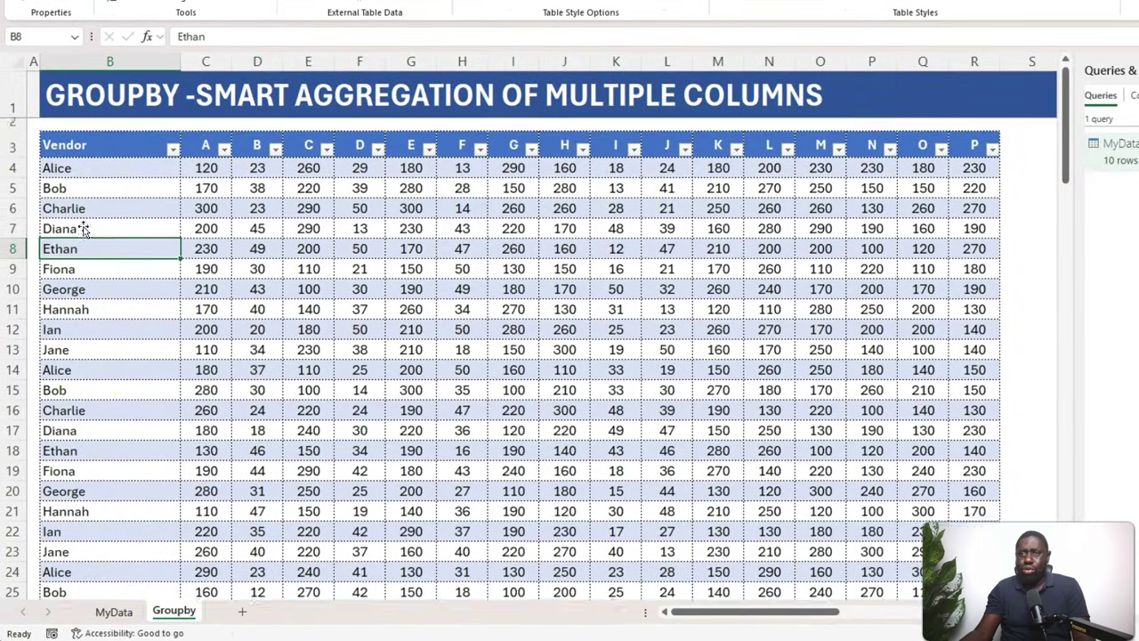
{"action": "key", "text": "ctrl+Down"}
{"action": "key", "text": "Down"}
{"action": "key", "text": "Down"}
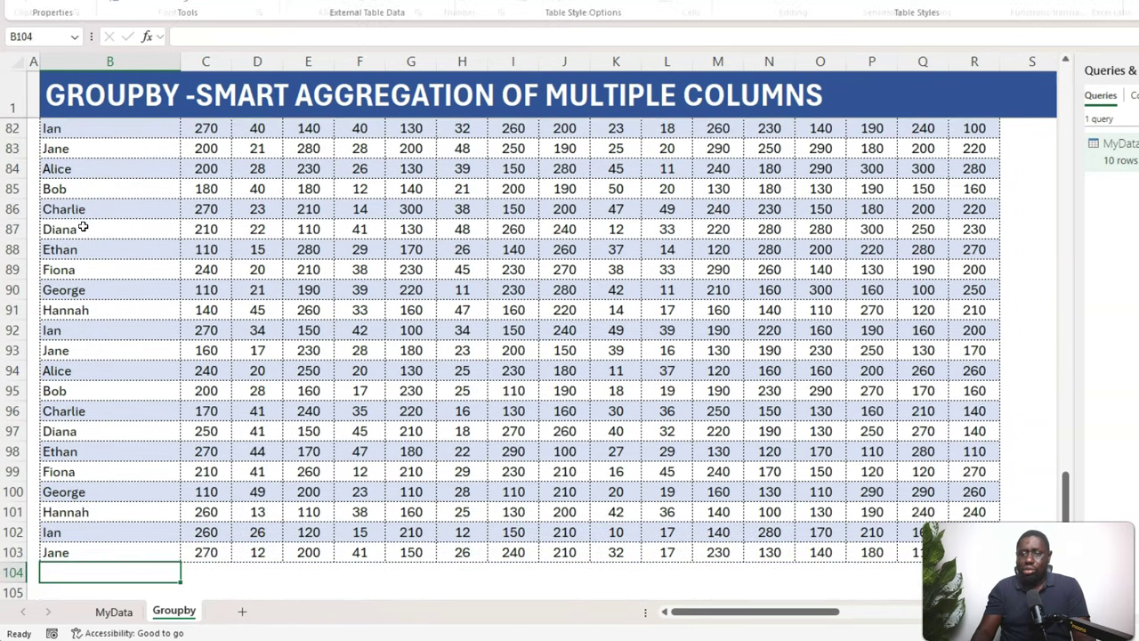
{"action": "type", "text": "=grou"}
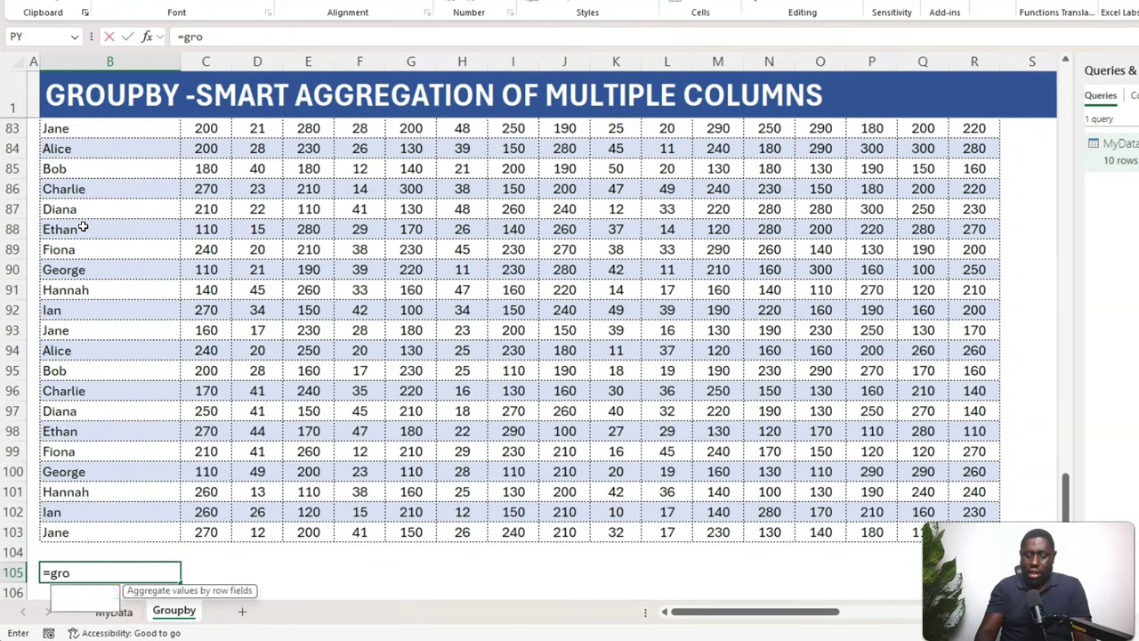
{"action": "key", "text": "Tab"}
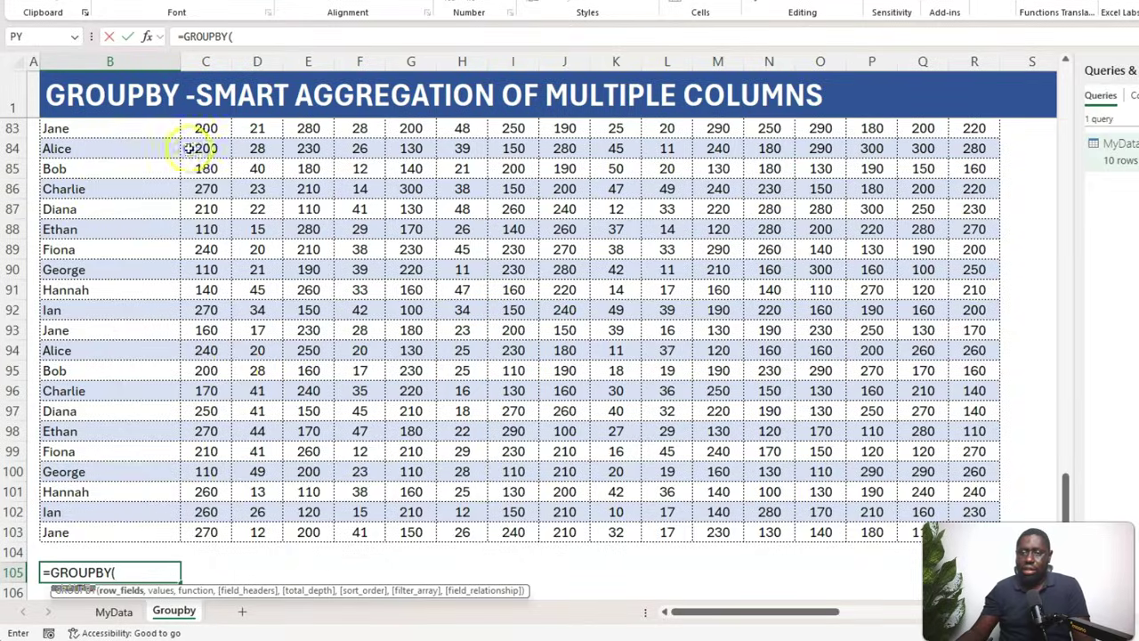
{"action": "scroll", "coordinate": [229, 365], "scroll_direction": "down", "scroll_amount": 4}
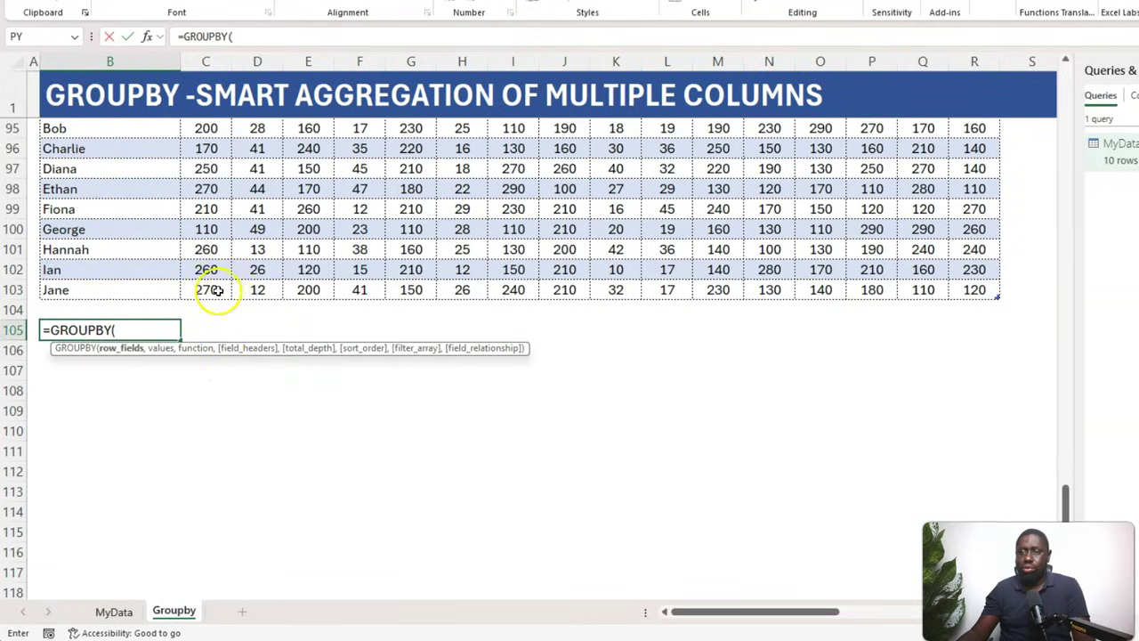
{"action": "left_click", "coordinate": [132, 288]}
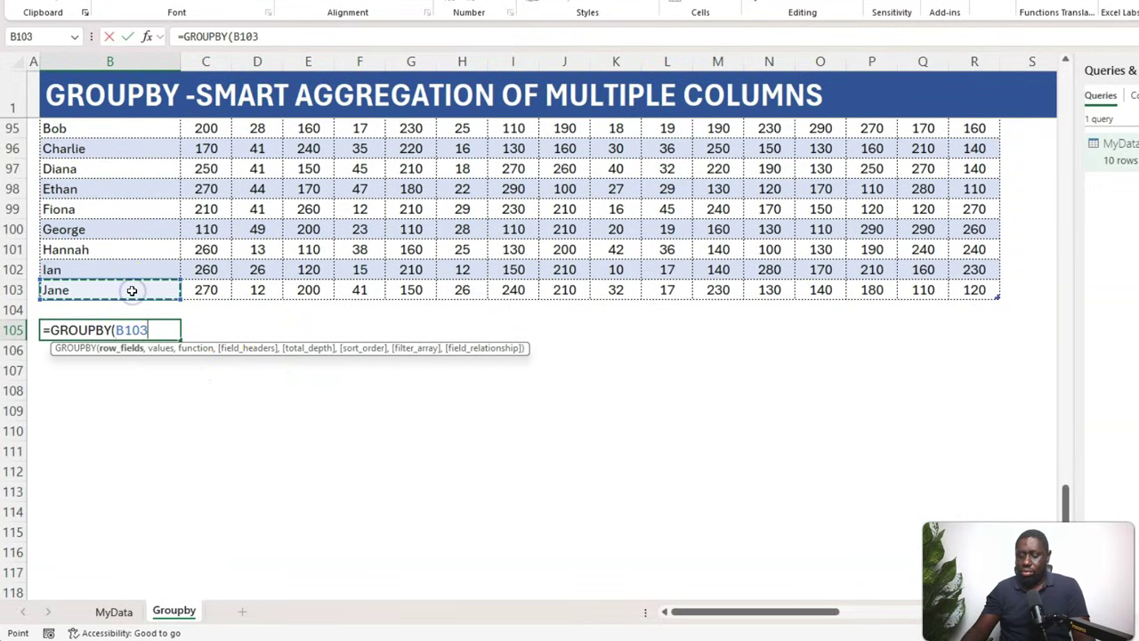
{"action": "key", "text": "ctrl+shift+Up"}
{"action": "key", "text": "shift+Down"}
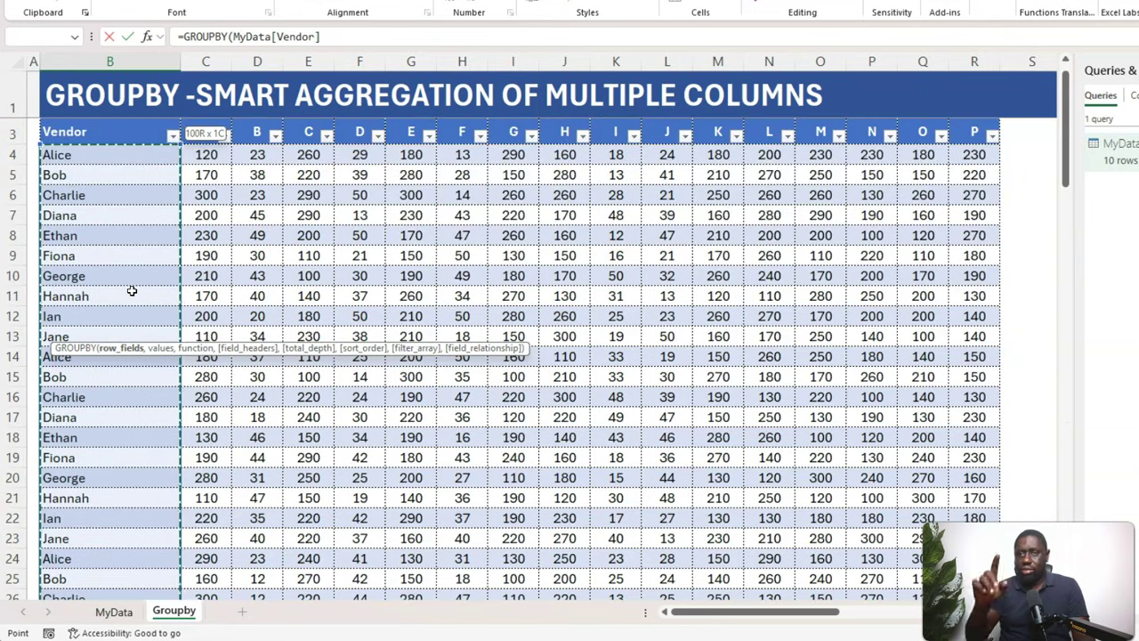
{"action": "type", "text": ","}
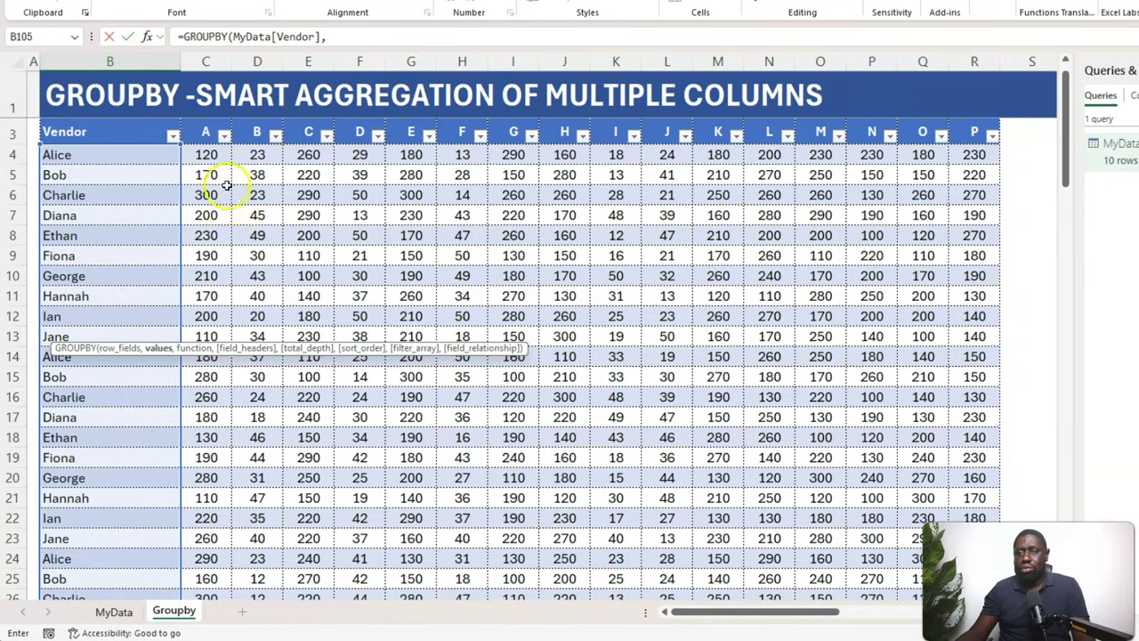
- Complete the GROUPBY formula with MyData[[A]:[P]] as the values and AVERAGE as the function
{"action": "left_click", "coordinate": [213, 153]}
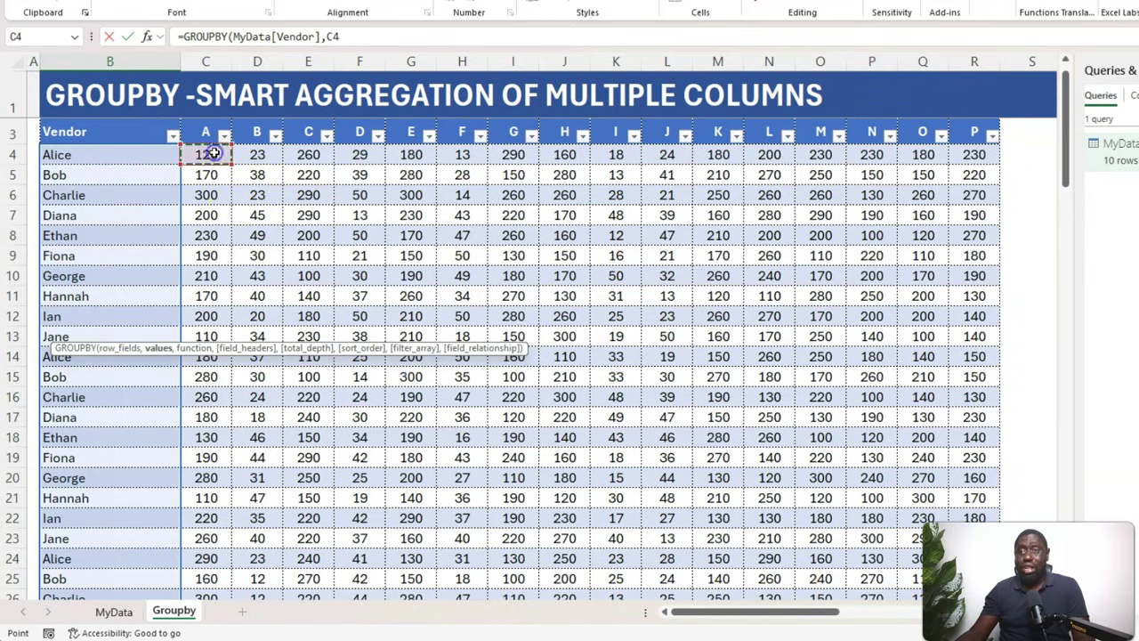
{"action": "key", "text": "ctrl+shift+Right"}
{"action": "key", "text": "ctrl+shift+Down"}
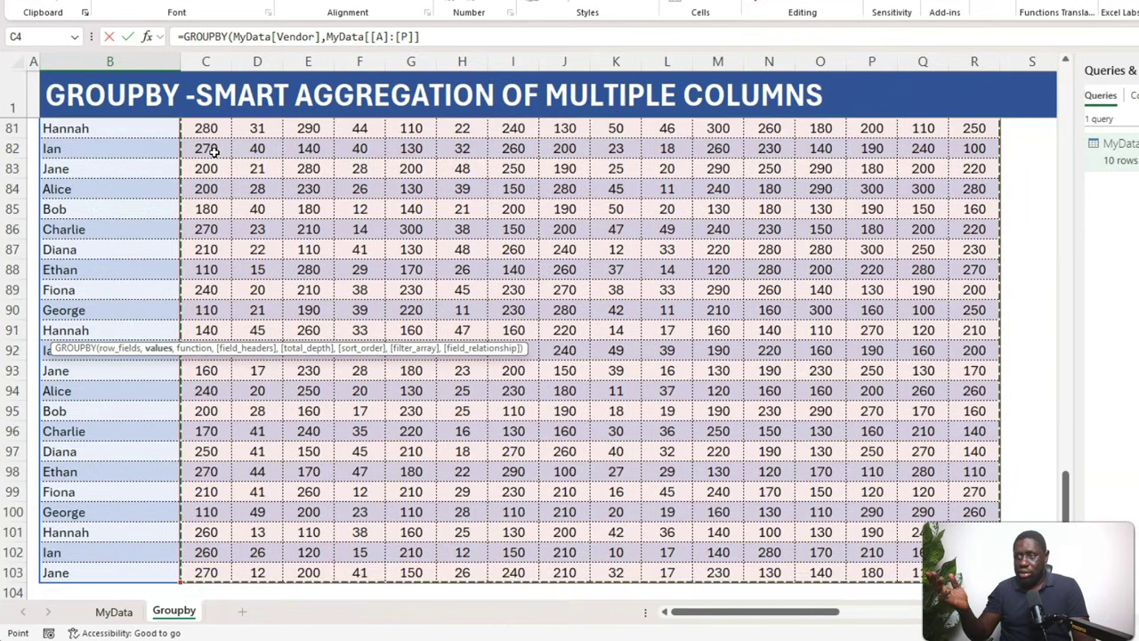
{"action": "type", "text": ",ave"}
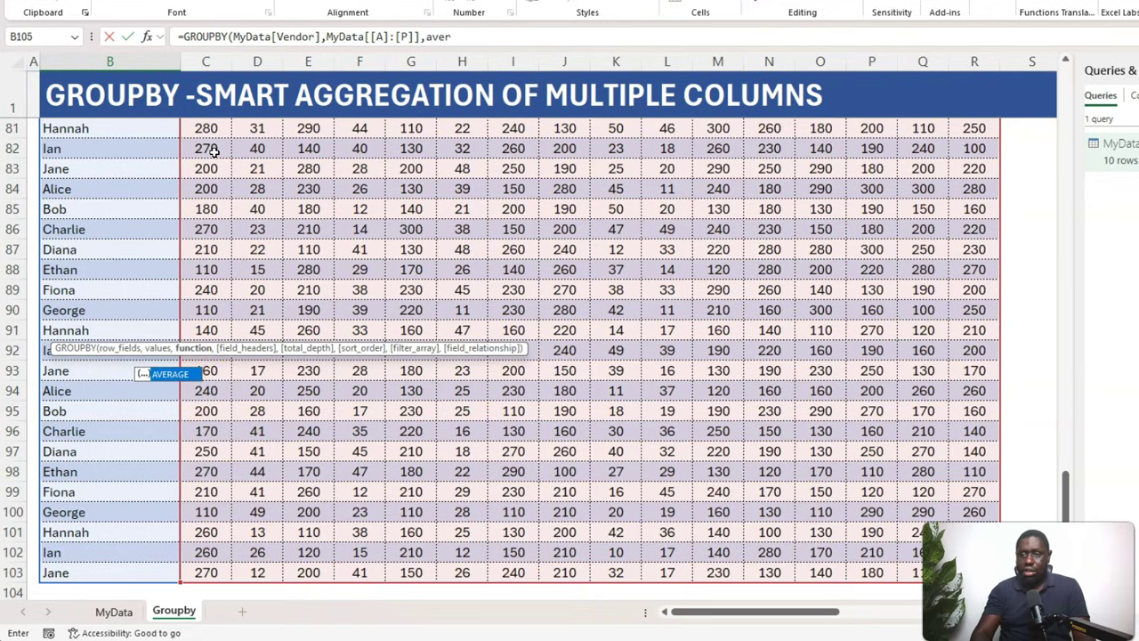
{"action": "type", "text": "r"}
{"action": "key", "text": "Tab"}
{"action": "key", "text": "Return"}
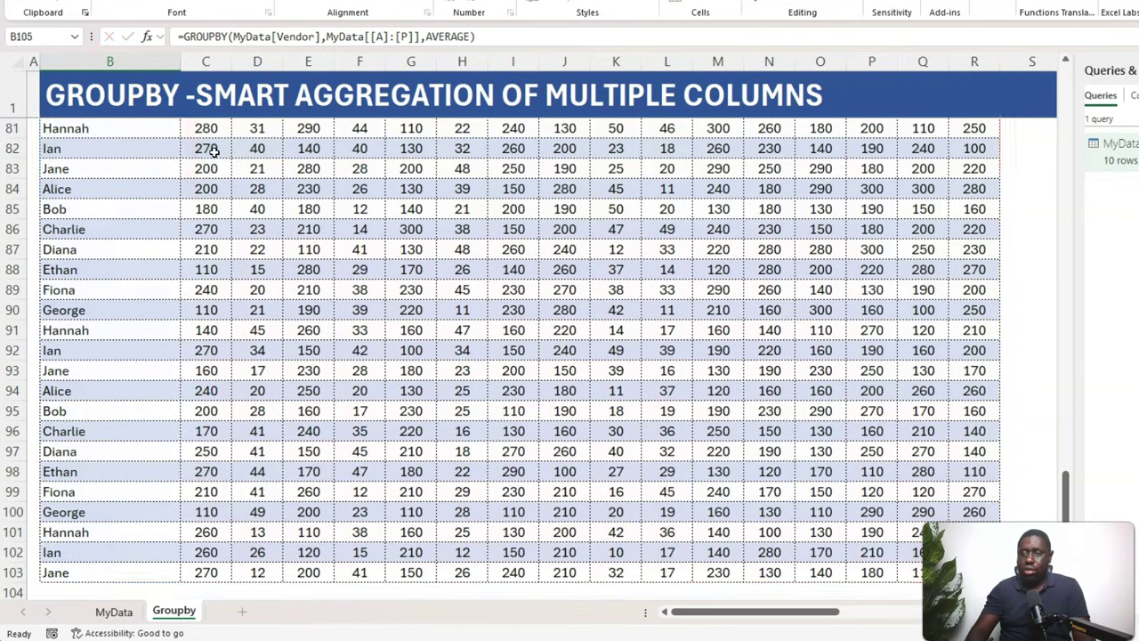
{"action": "scroll", "coordinate": [256, 358], "scroll_direction": "down", "scroll_amount": 3}
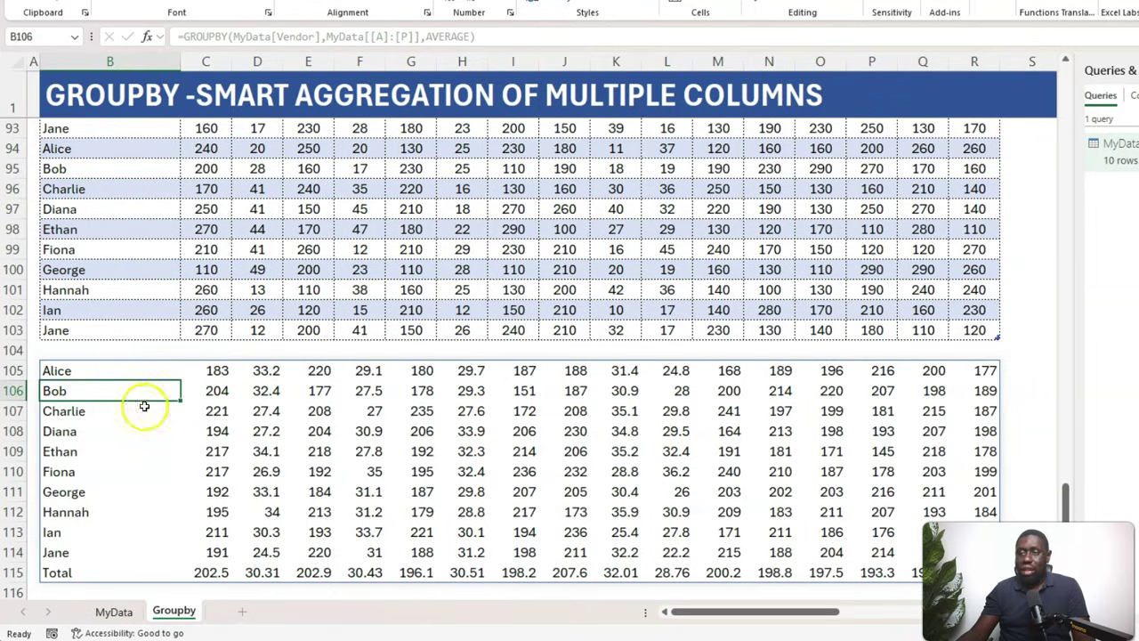